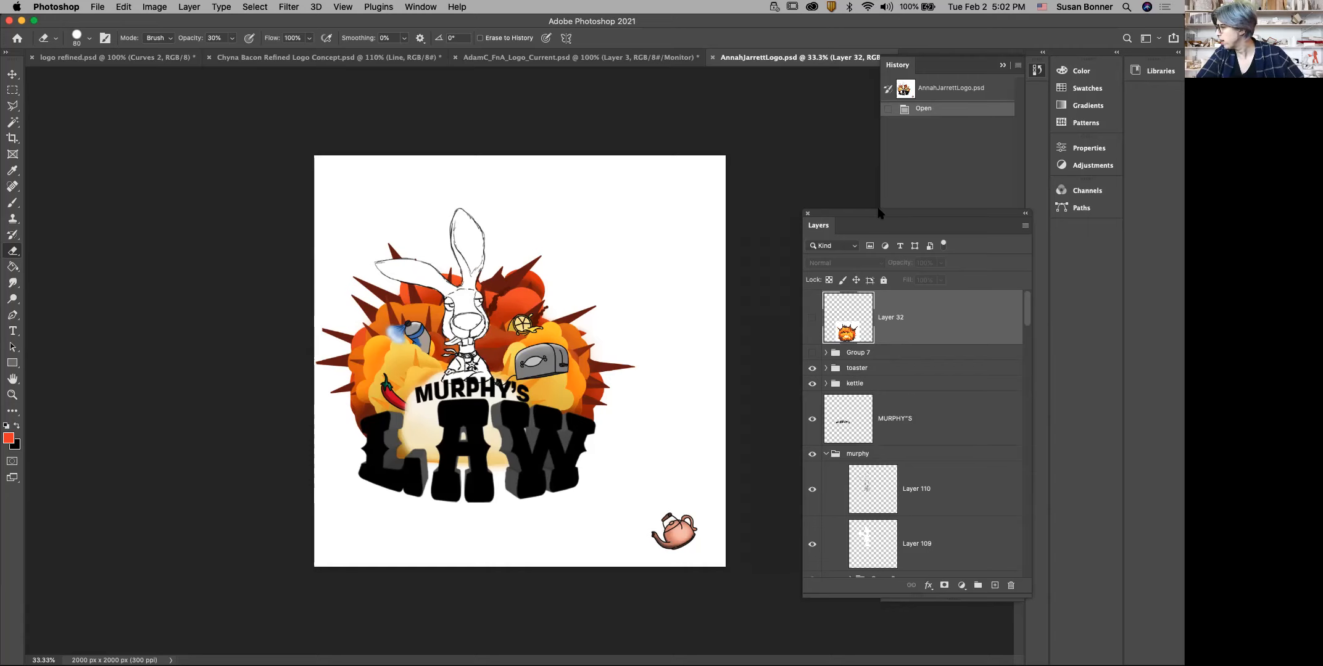
Step: Move and enlarge the Layers panel, collapse the murphy and exp groups, and review the layer stack
{"action": "left_click_drag", "start_coordinate": [865, 215], "coordinate": [859, 115]}
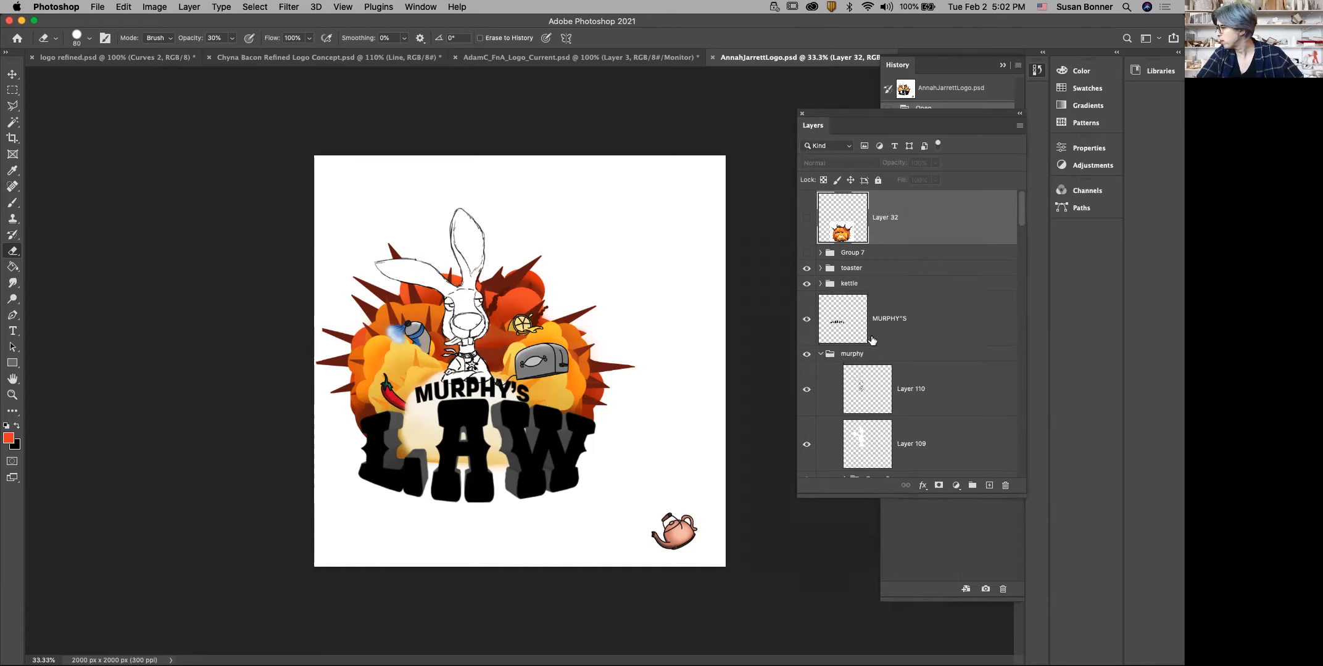
{"action": "left_click_drag", "start_coordinate": [824, 493], "coordinate": [824, 659]}
{"action": "left_click", "coordinate": [820, 355]}
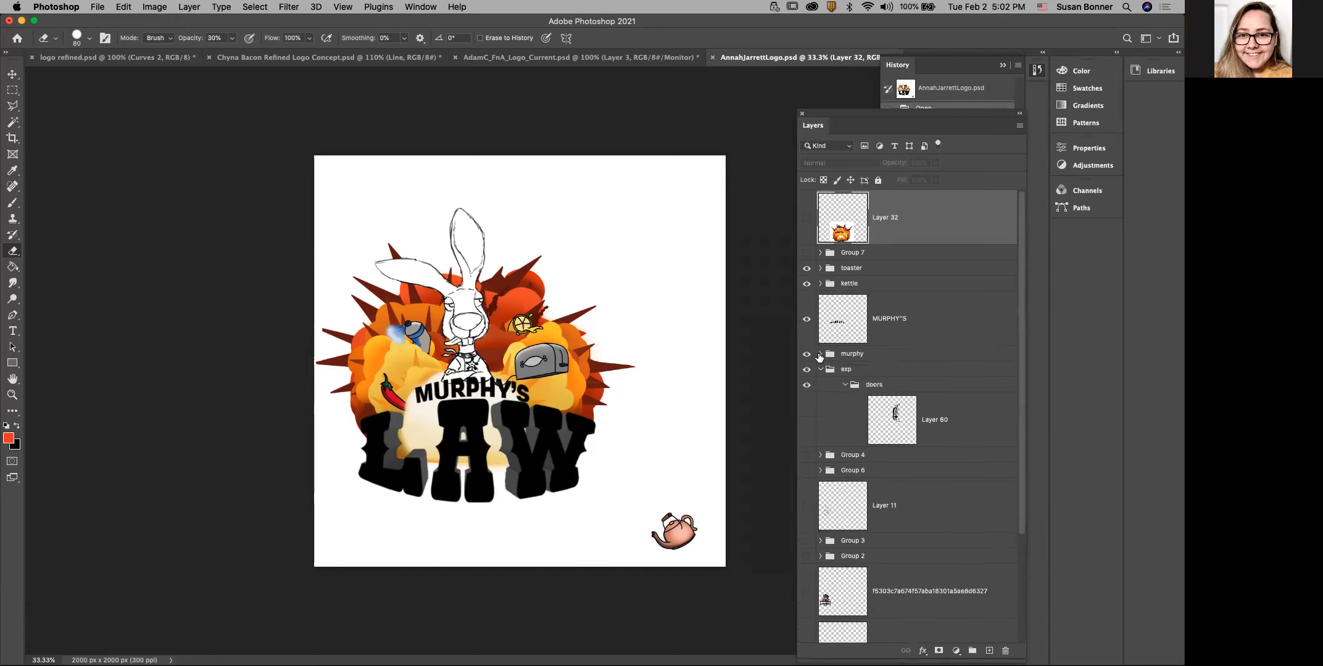
{"action": "left_click", "coordinate": [821, 369]}
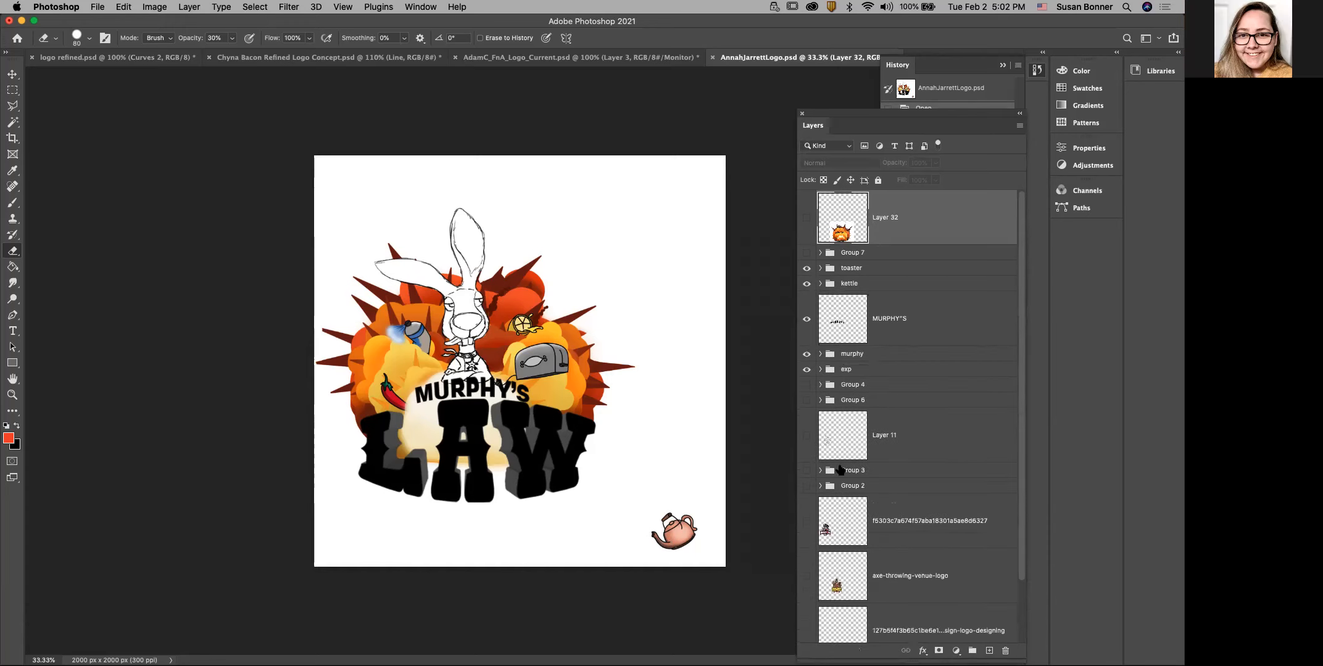
{"action": "scroll", "coordinate": [892, 522], "scroll_direction": "down", "scroll_amount": 2}
{"action": "scroll", "coordinate": [891, 522], "scroll_direction": "up", "scroll_amount": 2}
{"action": "scroll", "coordinate": [911, 569], "scroll_direction": "down", "scroll_amount": 2}
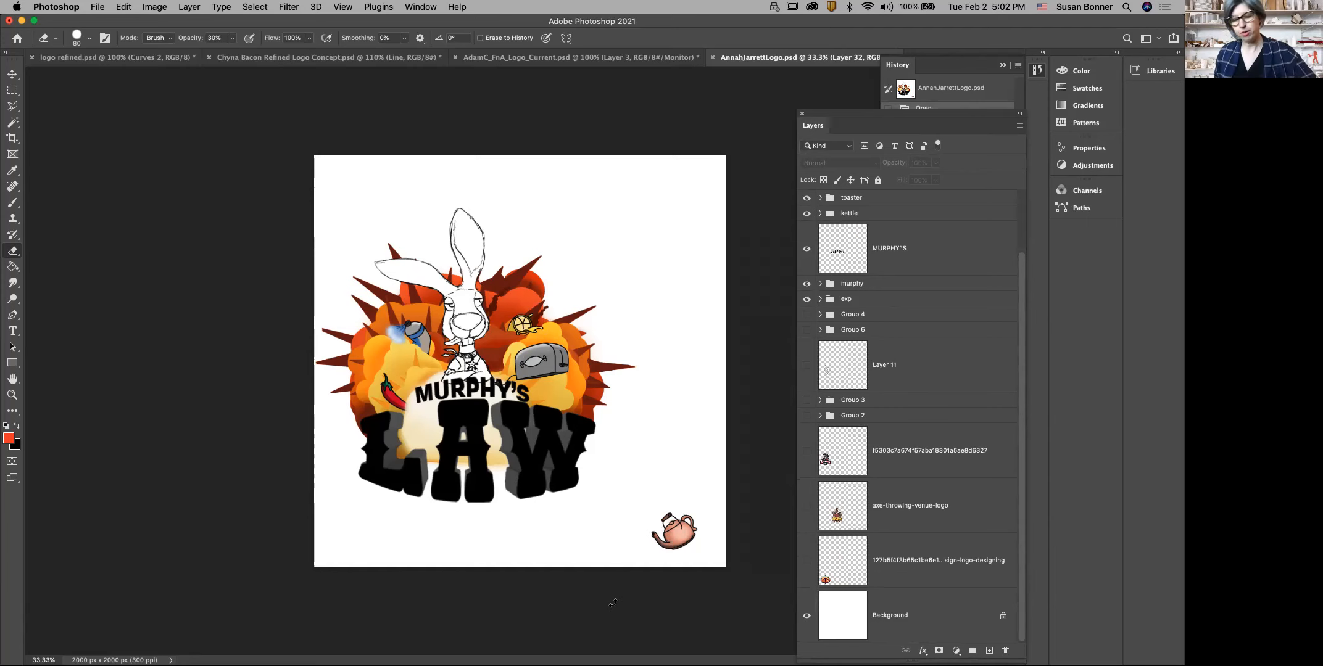
Step: Extend the canvas beyond the artwork's left and top edges to about 2541 x 2268 px with the Crop tool
{"action": "key", "text": "c"}
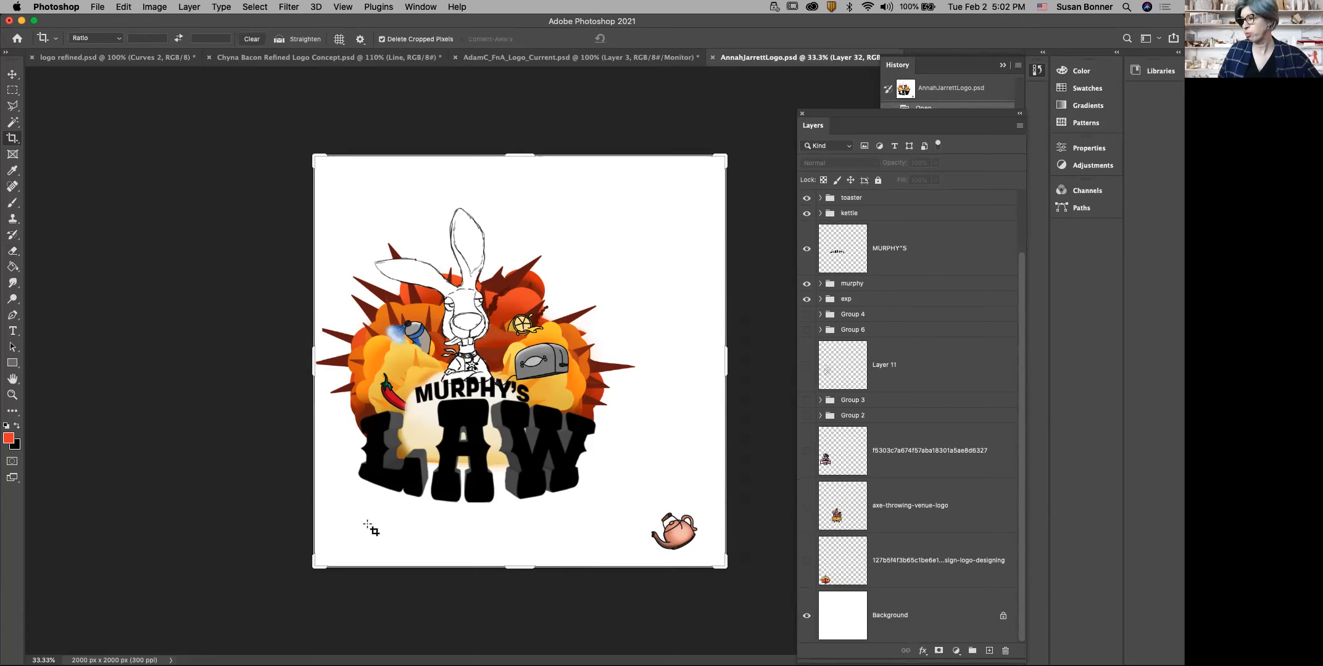
{"action": "left_click_drag", "start_coordinate": [313, 362], "coordinate": [229, 370]}
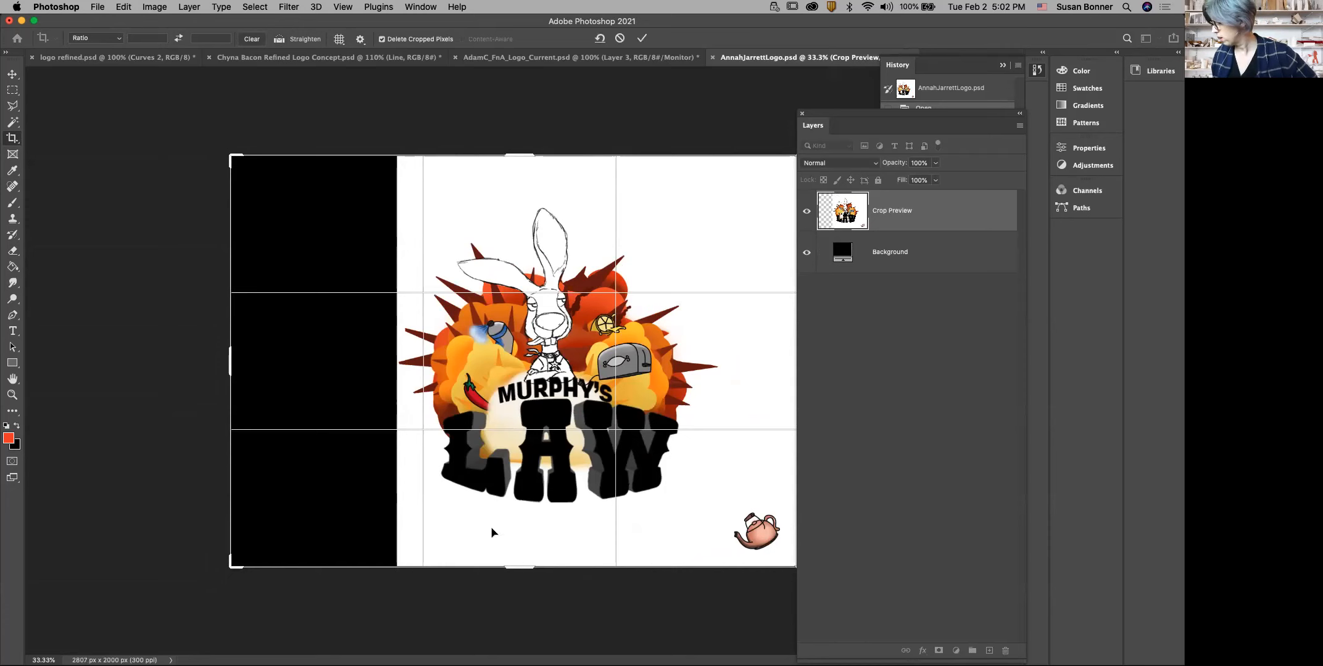
{"action": "left_click_drag", "start_coordinate": [521, 154], "coordinate": [516, 122]}
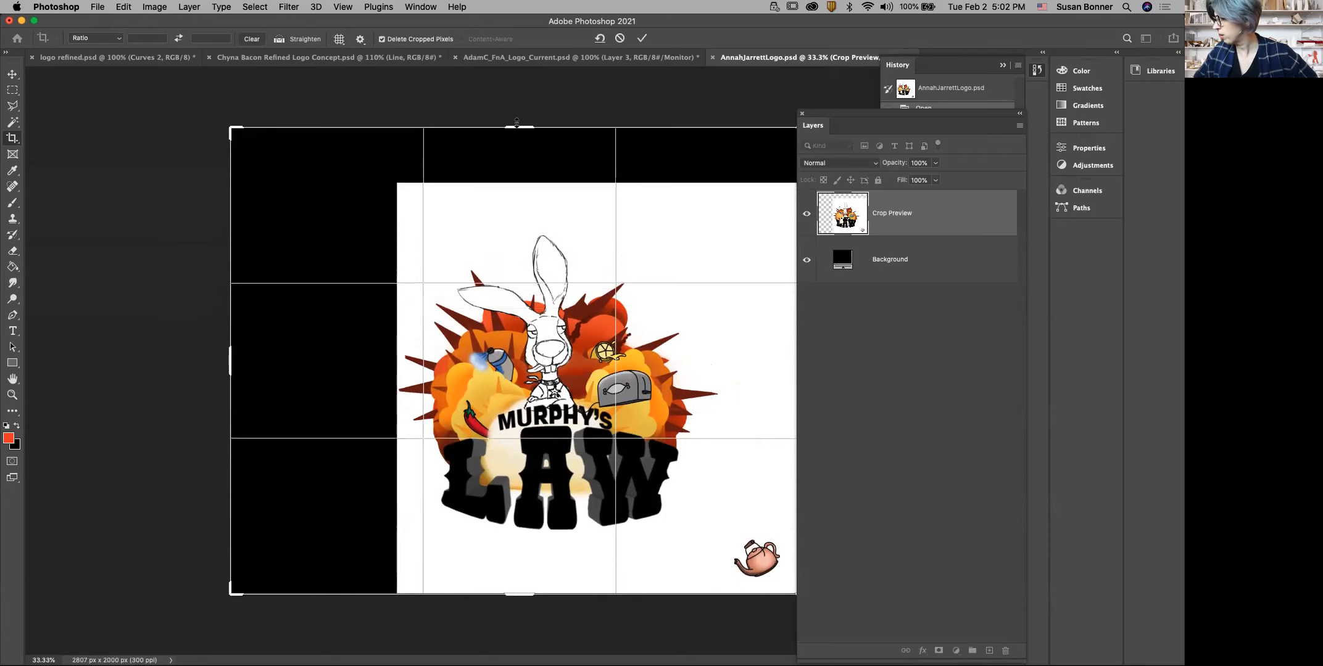
{"action": "left_click", "coordinate": [1021, 114]}
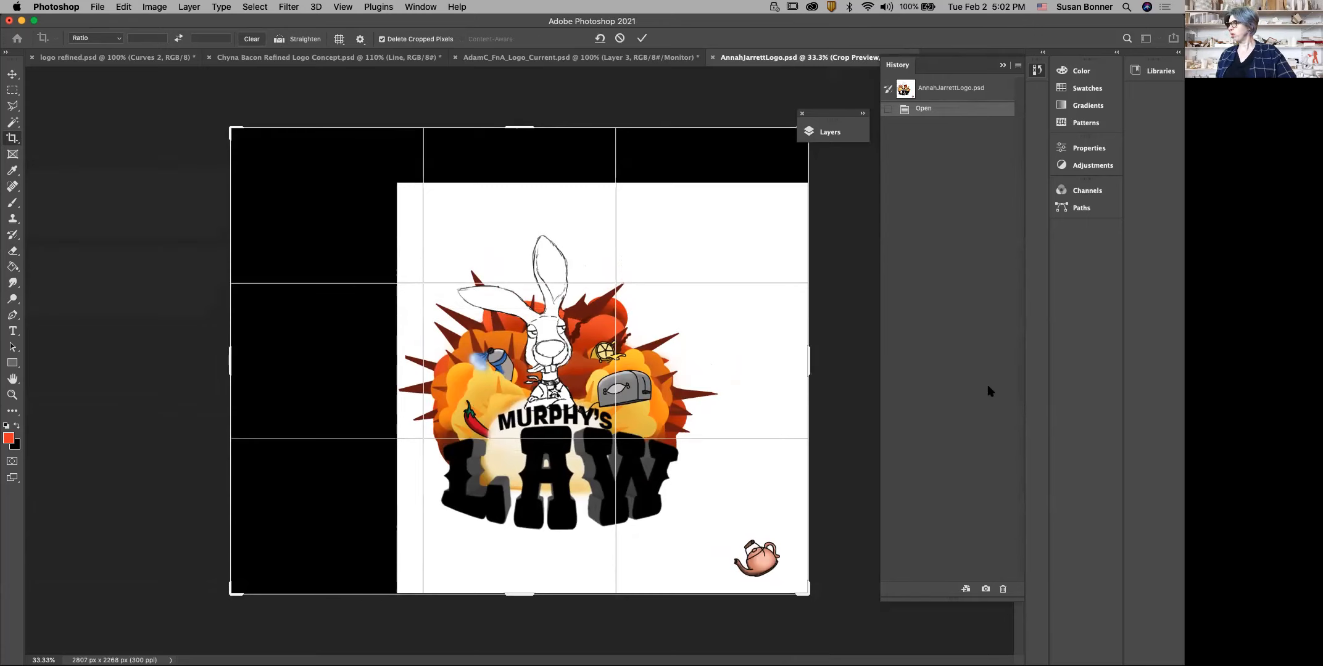
{"action": "left_click_drag", "start_coordinate": [233, 366], "coordinate": [257, 364]}
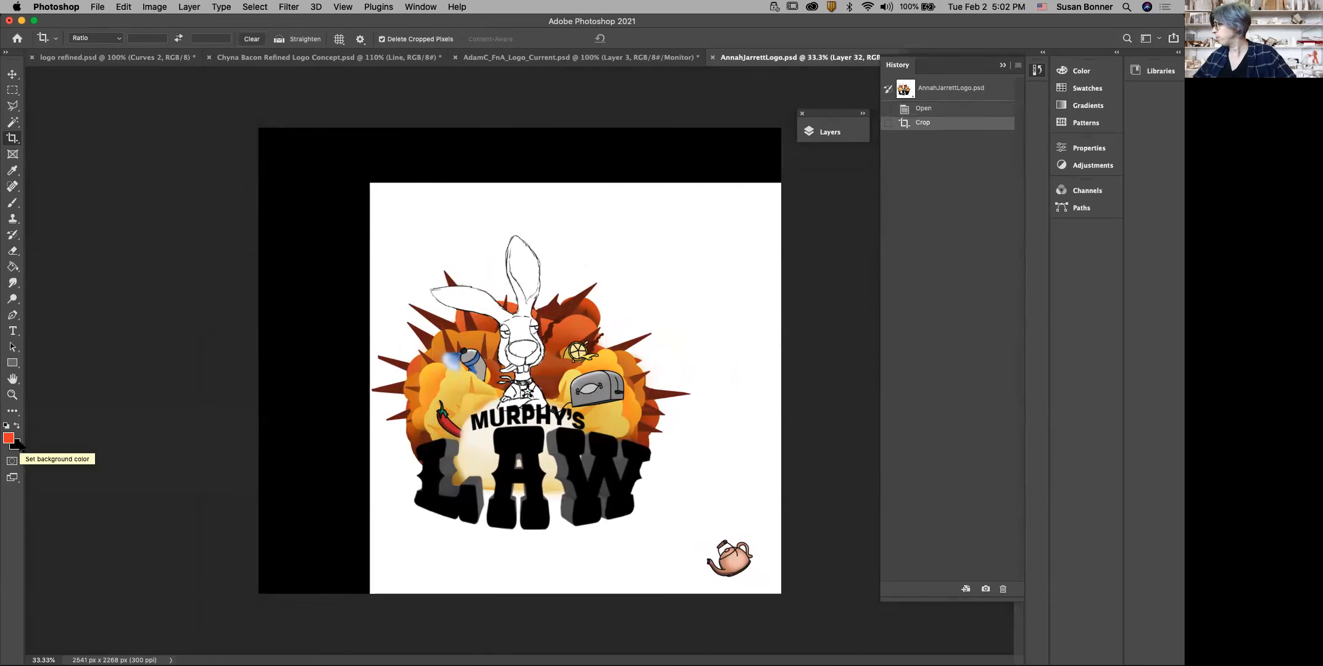
Step: Convert the locked Background at the bottom of the layer stack into a regular layer
{"action": "left_click", "coordinate": [837, 133]}
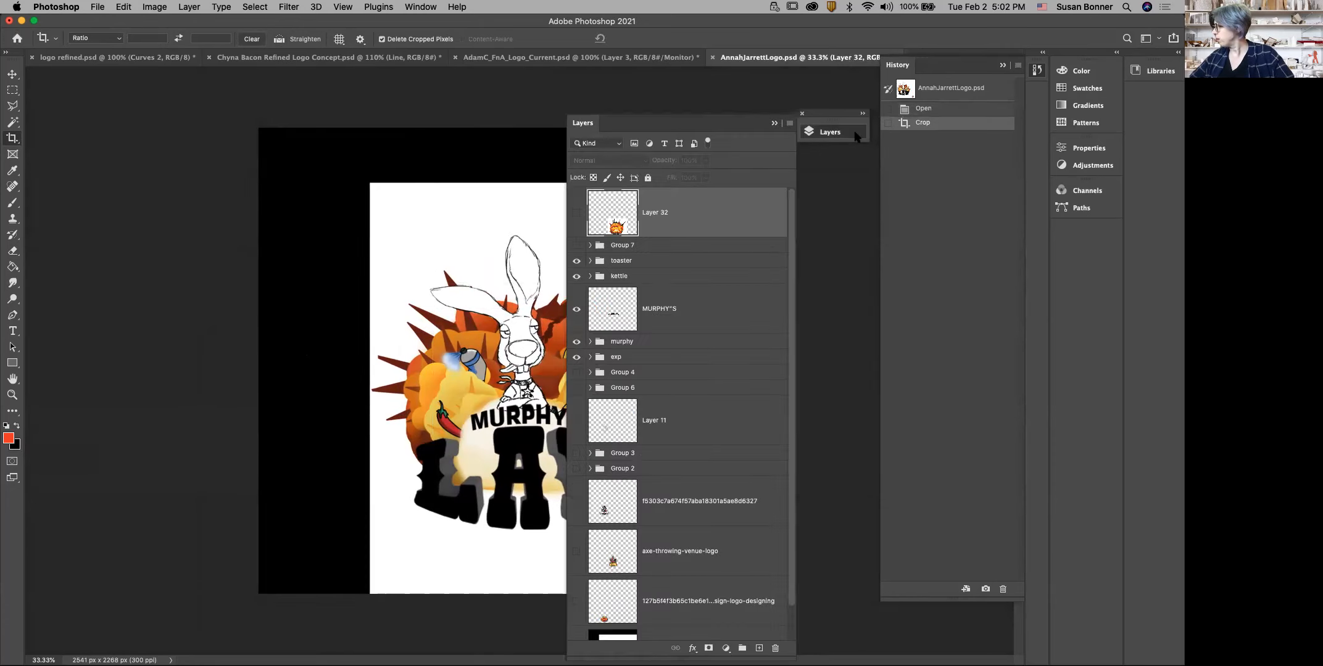
{"action": "scroll", "coordinate": [793, 440], "scroll_direction": "down", "scroll_amount": 1}
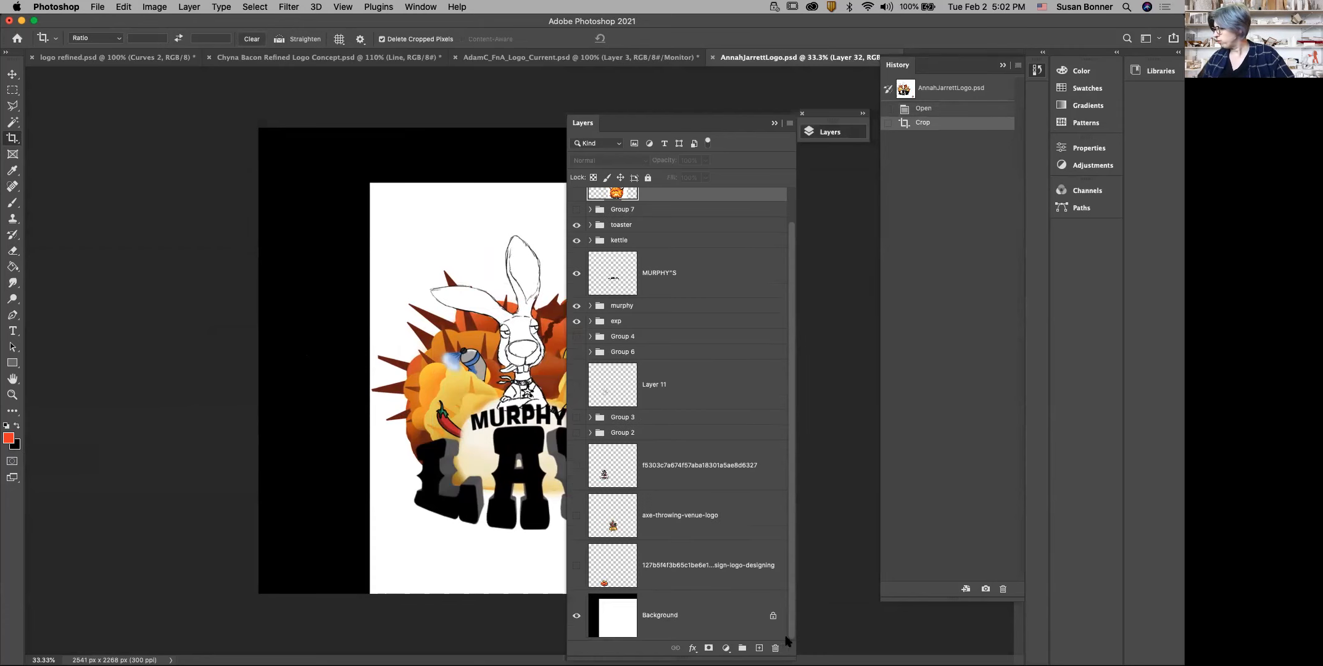
{"action": "left_click", "coordinate": [612, 625]}
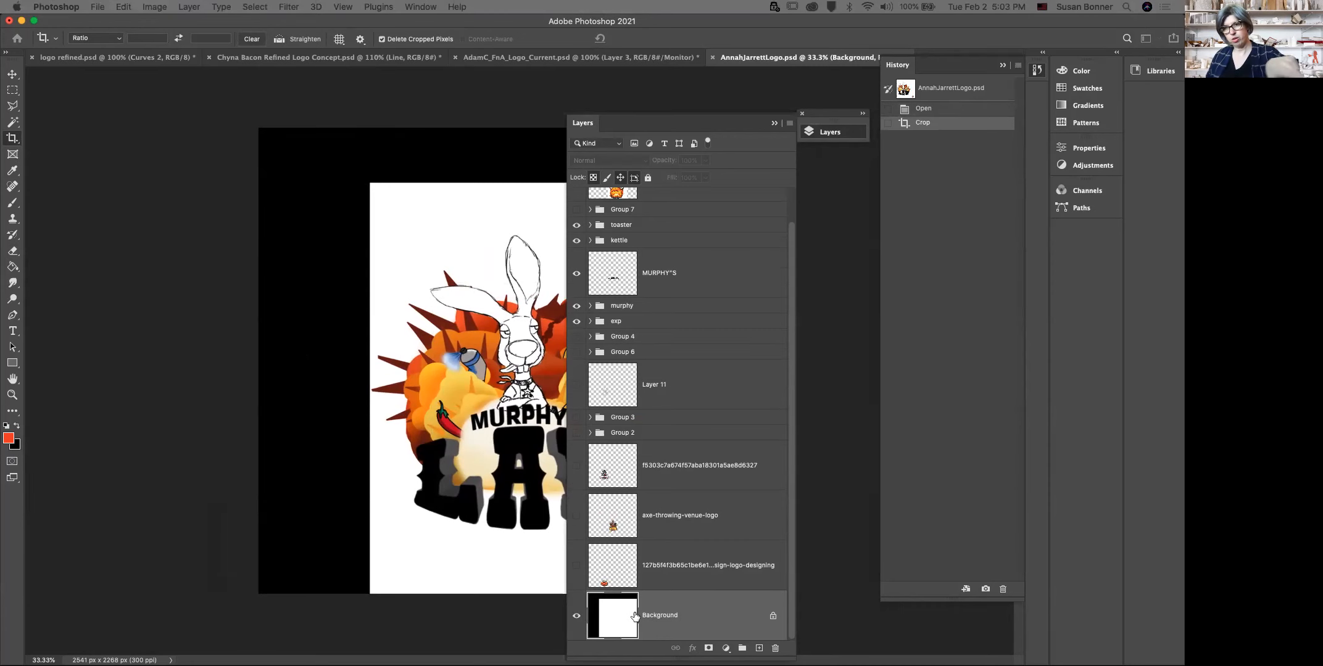
{"action": "key", "text": "Return"}
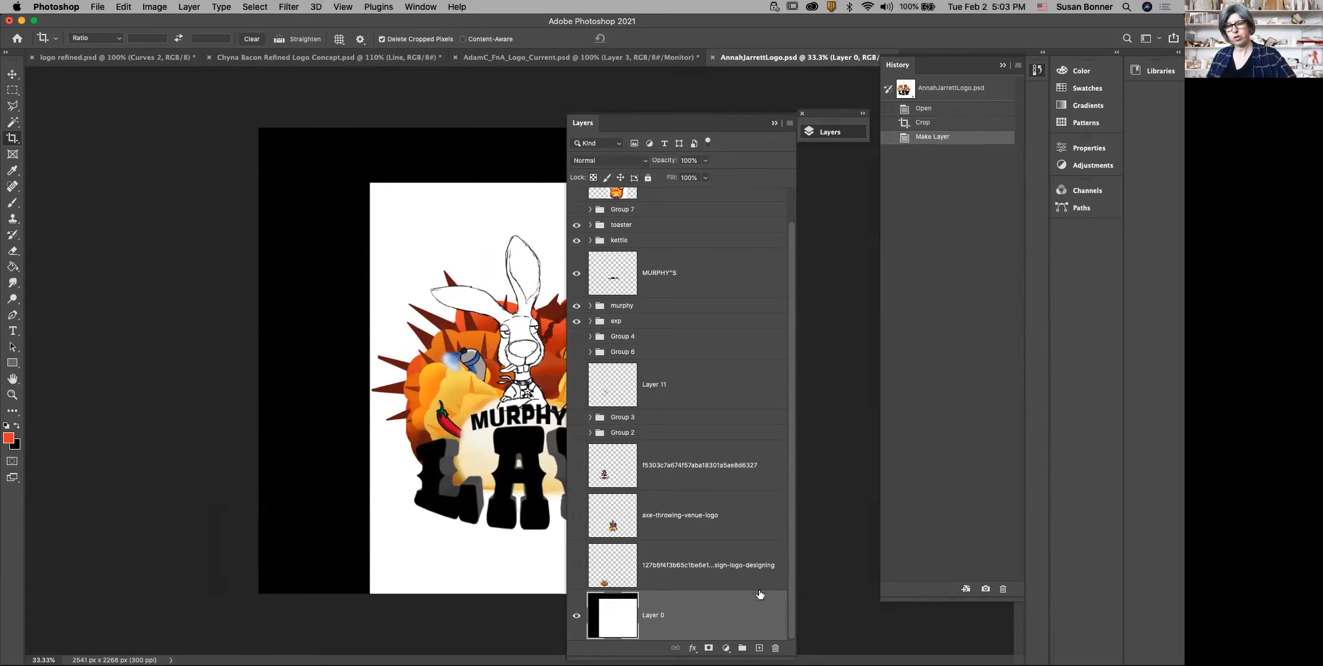
Step: Reset the colours with white as foreground and fill the black extended area of Layer 0 using the Paint Bucket
{"action": "key", "text": "g"}
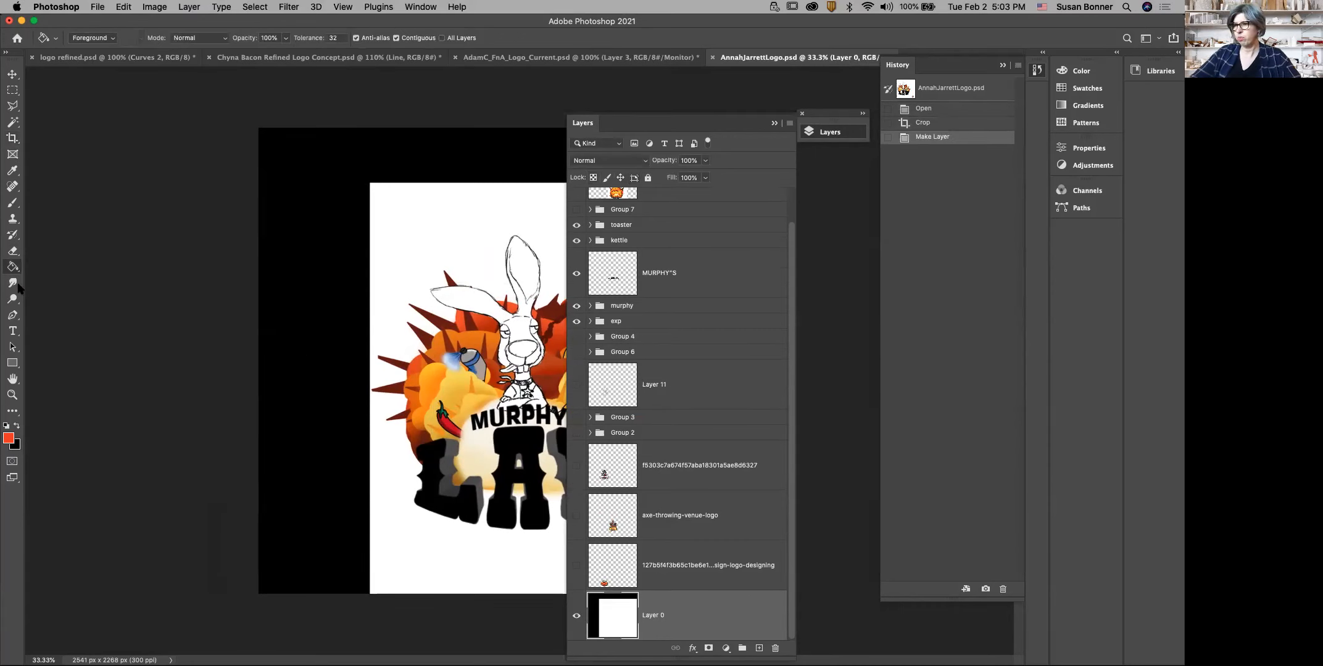
{"action": "left_click", "coordinate": [6, 425]}
{"action": "left_click", "coordinate": [18, 425]}
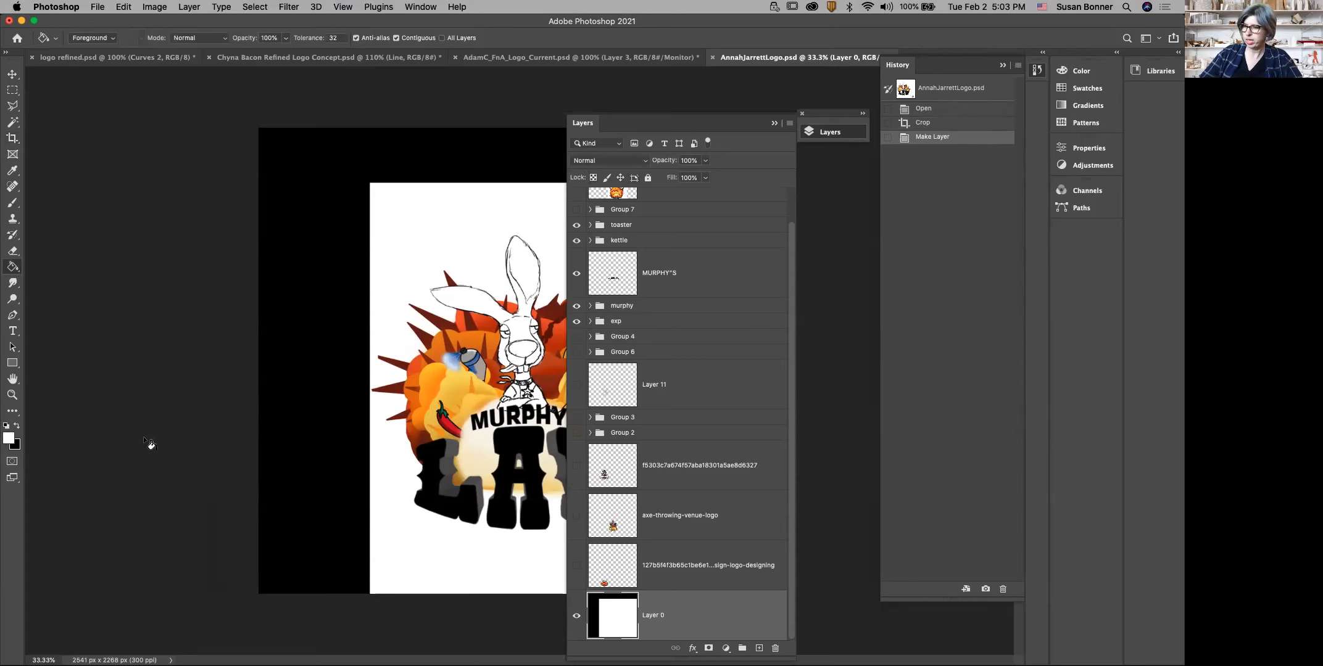
{"action": "left_click", "coordinate": [327, 421]}
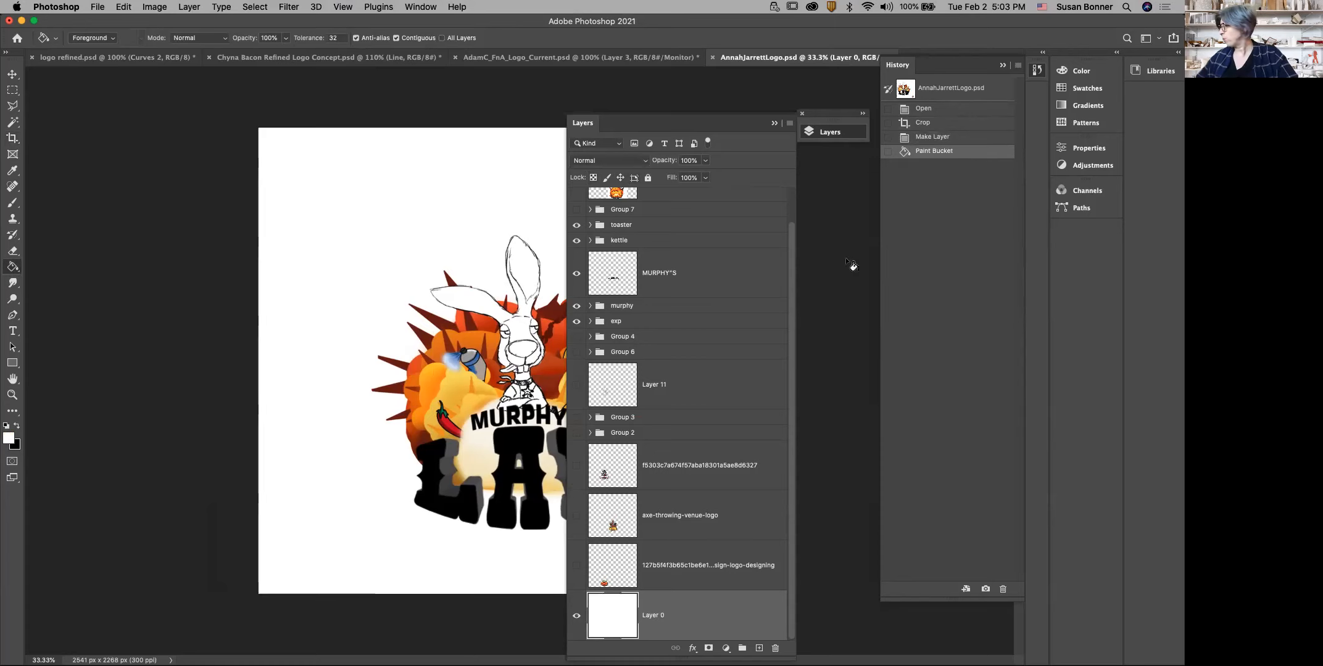
Step: Float the Layers panel clear of the artwork and add a new empty layer directly above Layer 0
{"action": "left_click_drag", "start_coordinate": [592, 122], "coordinate": [861, 157]}
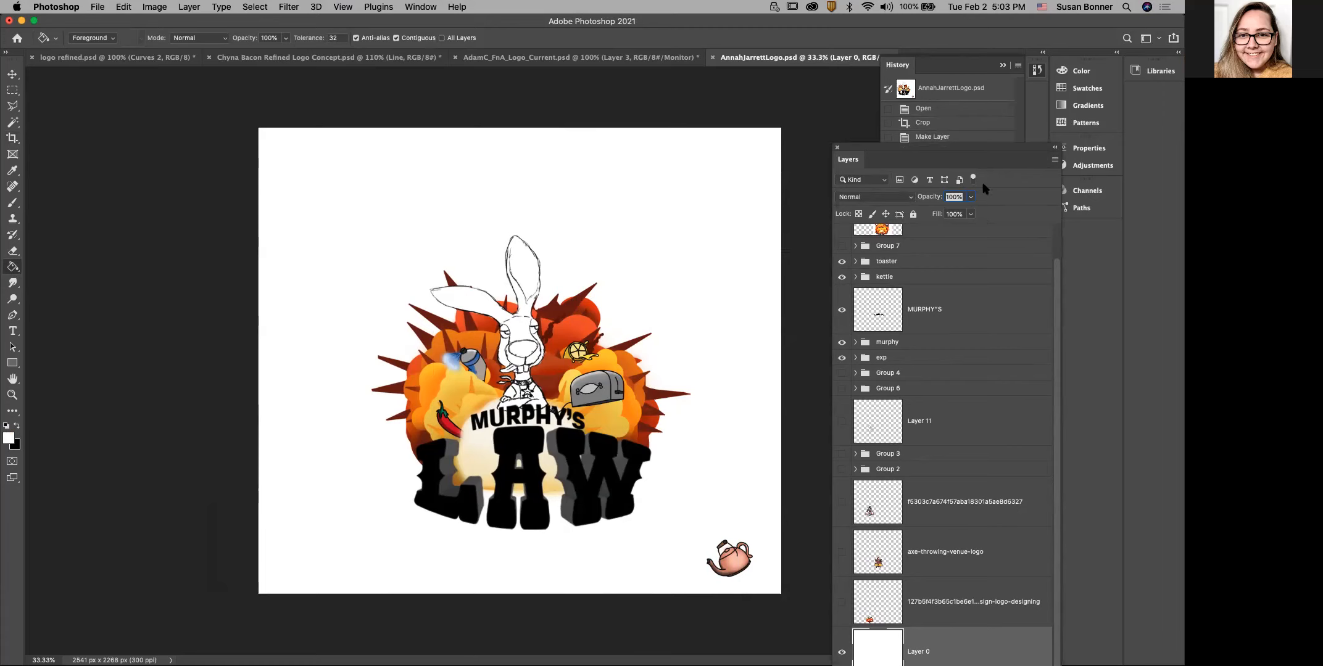
{"action": "left_click_drag", "start_coordinate": [895, 151], "coordinate": [877, 90]}
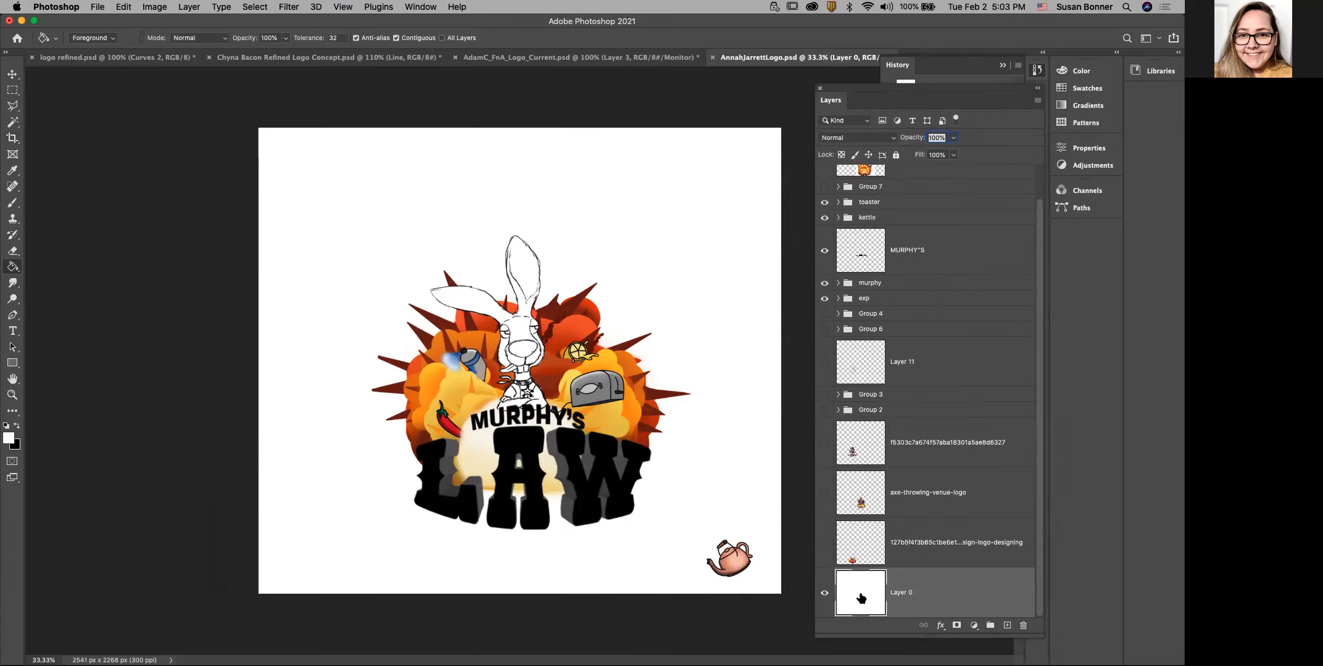
{"action": "left_click", "coordinate": [999, 626]}
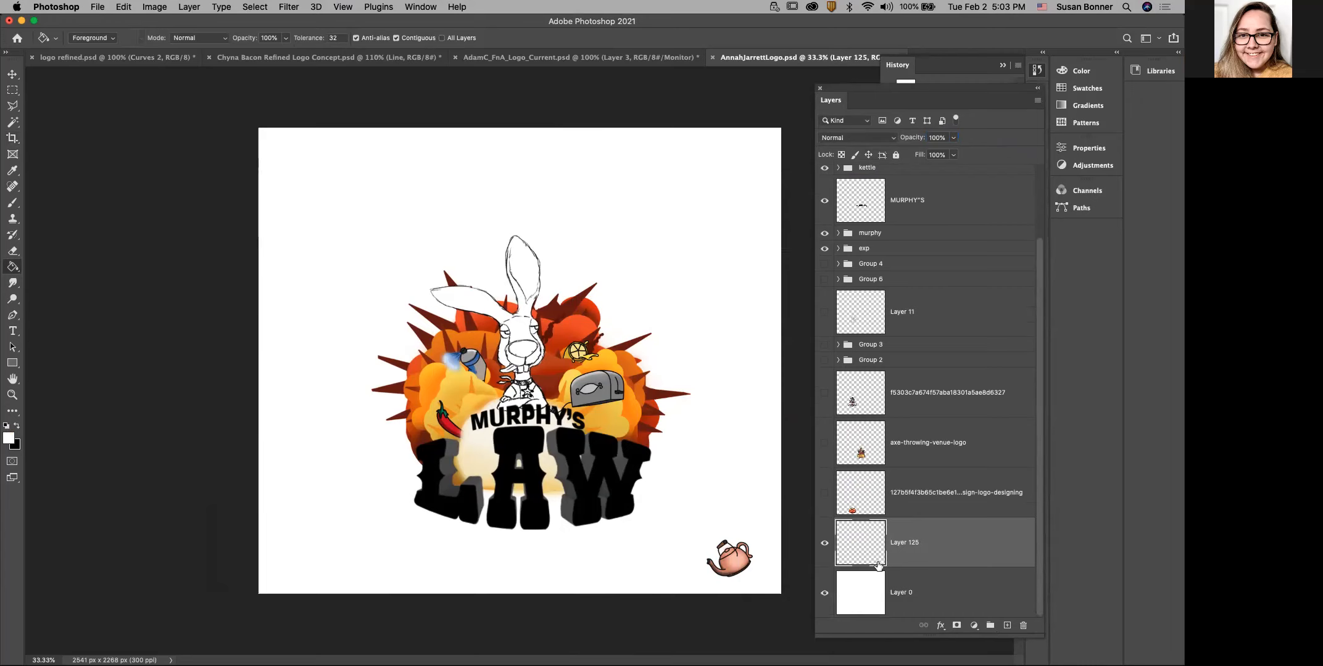
Step: Choose a light orange foreground colour, starting from one sampled in the explosion, and fill the new layer with it
{"action": "key", "text": "i"}
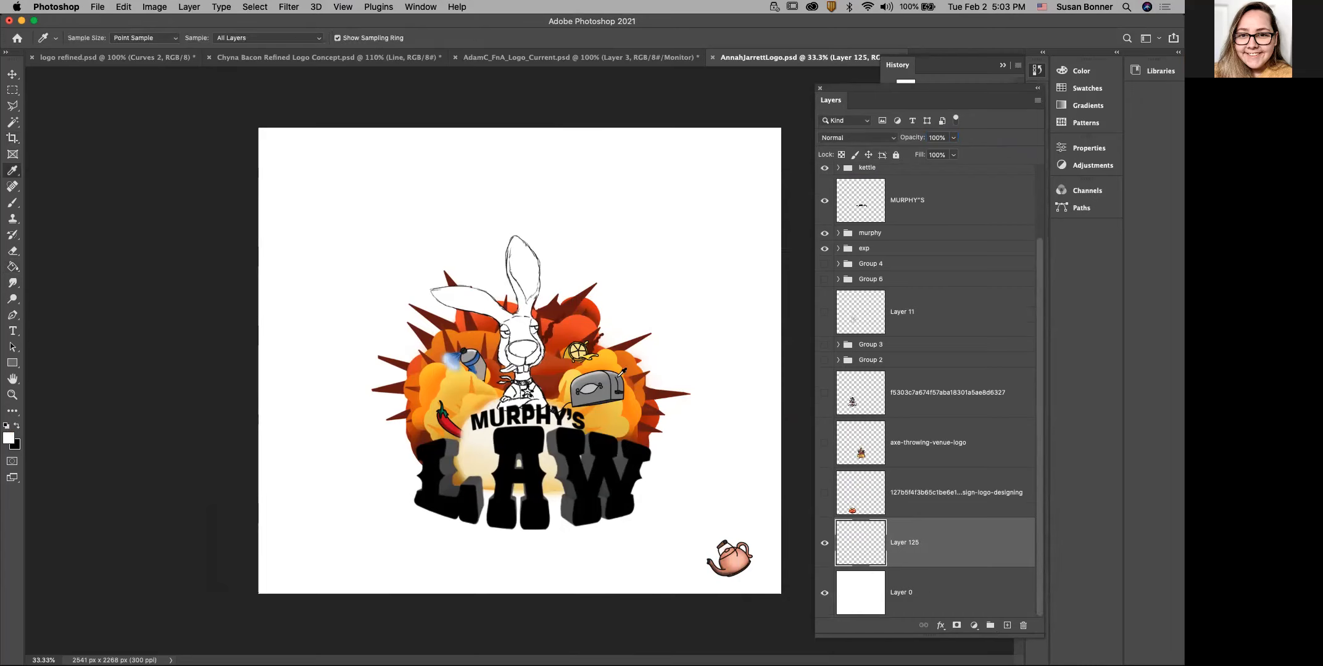
{"action": "left_click", "coordinate": [491, 364]}
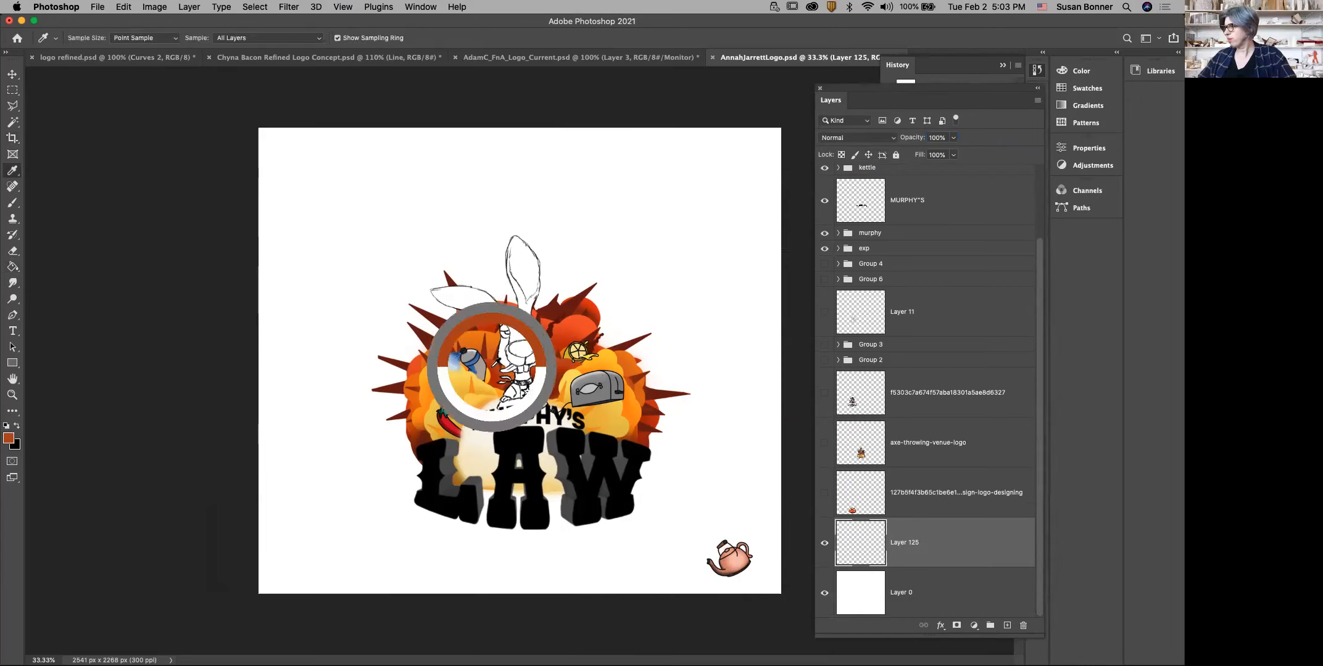
{"action": "left_click", "coordinate": [9, 438]}
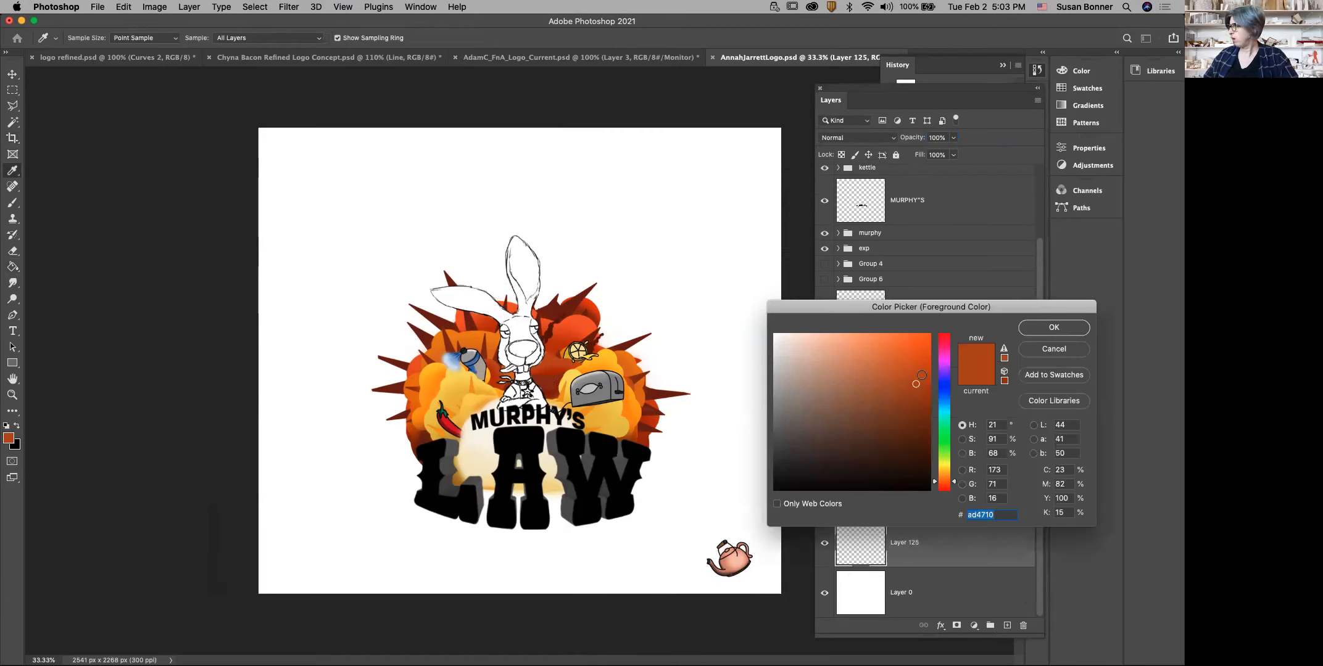
{"action": "left_click", "coordinate": [838, 359]}
{"action": "left_click_drag", "start_coordinate": [945, 481], "coordinate": [944, 472]}
{"action": "left_click", "coordinate": [875, 362]}
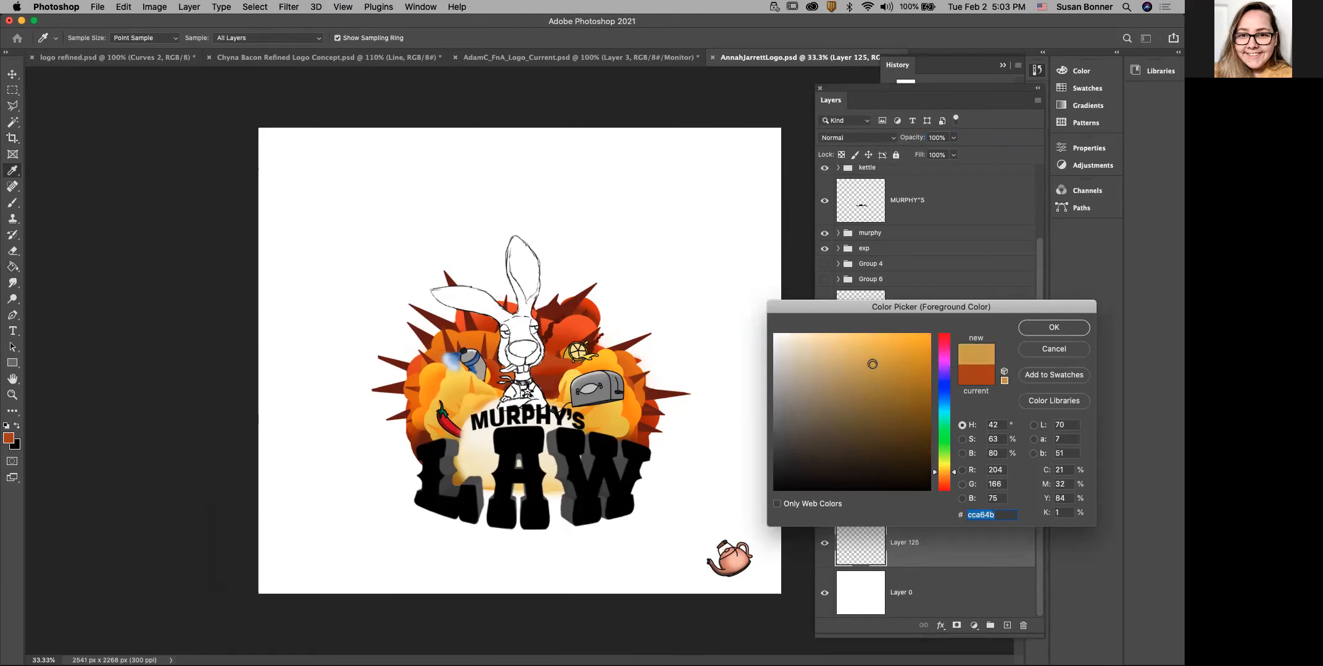
{"action": "left_click", "coordinate": [871, 348]}
{"action": "left_click", "coordinate": [892, 359]}
{"action": "left_click", "coordinate": [880, 348]}
{"action": "left_click", "coordinate": [852, 351]}
{"action": "left_click", "coordinate": [1053, 332]}
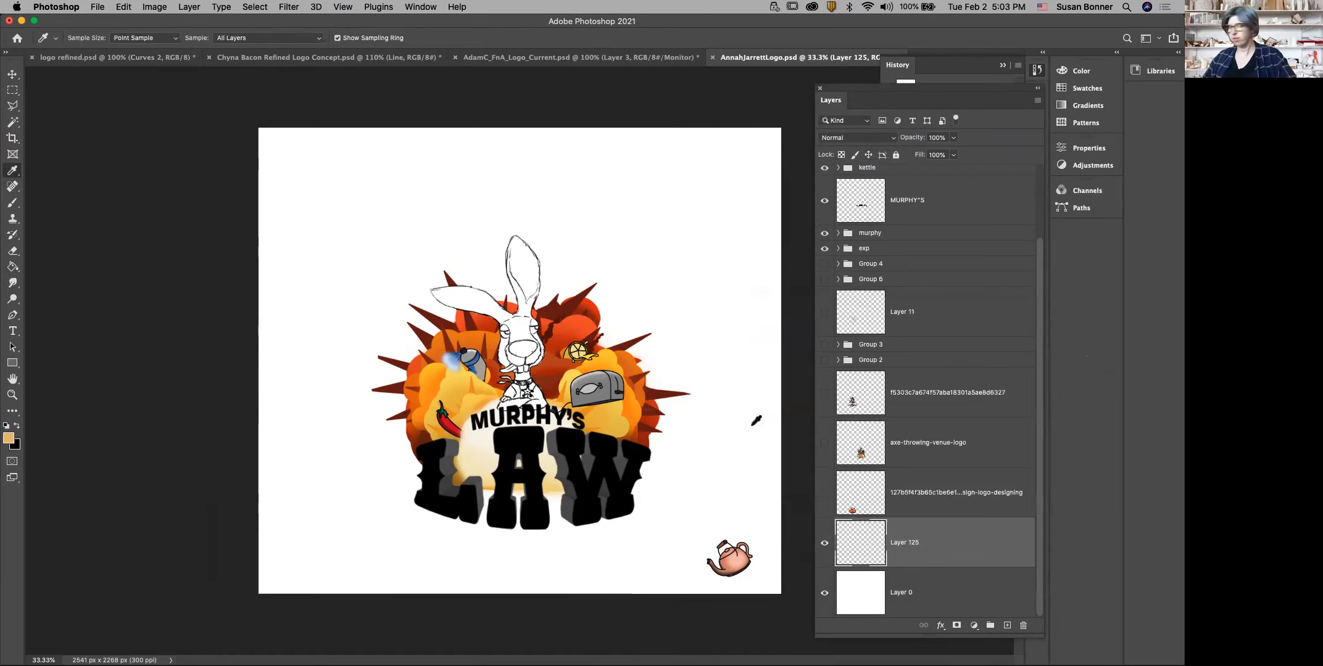
{"action": "key", "text": "g"}
{"action": "left_click", "coordinate": [756, 481]}
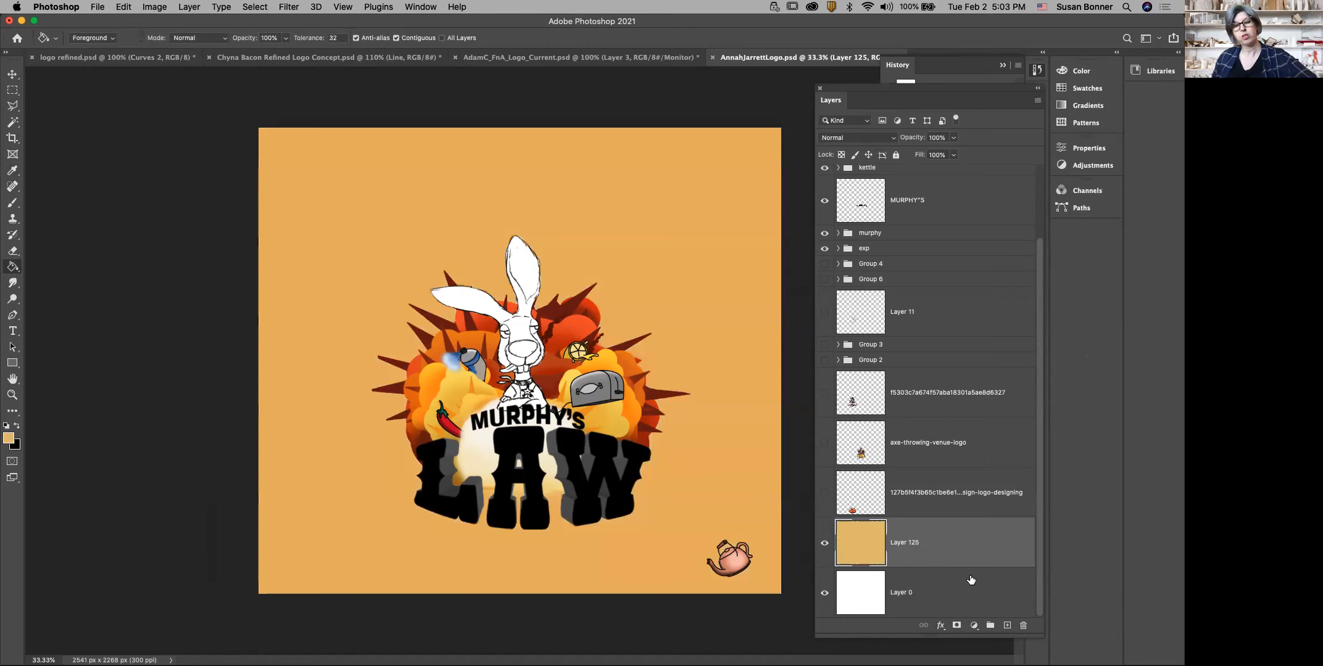
Step: Mute the orange background layer with Hue/Saturation, using saturation -29 and lightness -23
{"action": "key", "text": "super+u"}
{"action": "left_click_drag", "start_coordinate": [892, 522], "coordinate": [880, 500]}
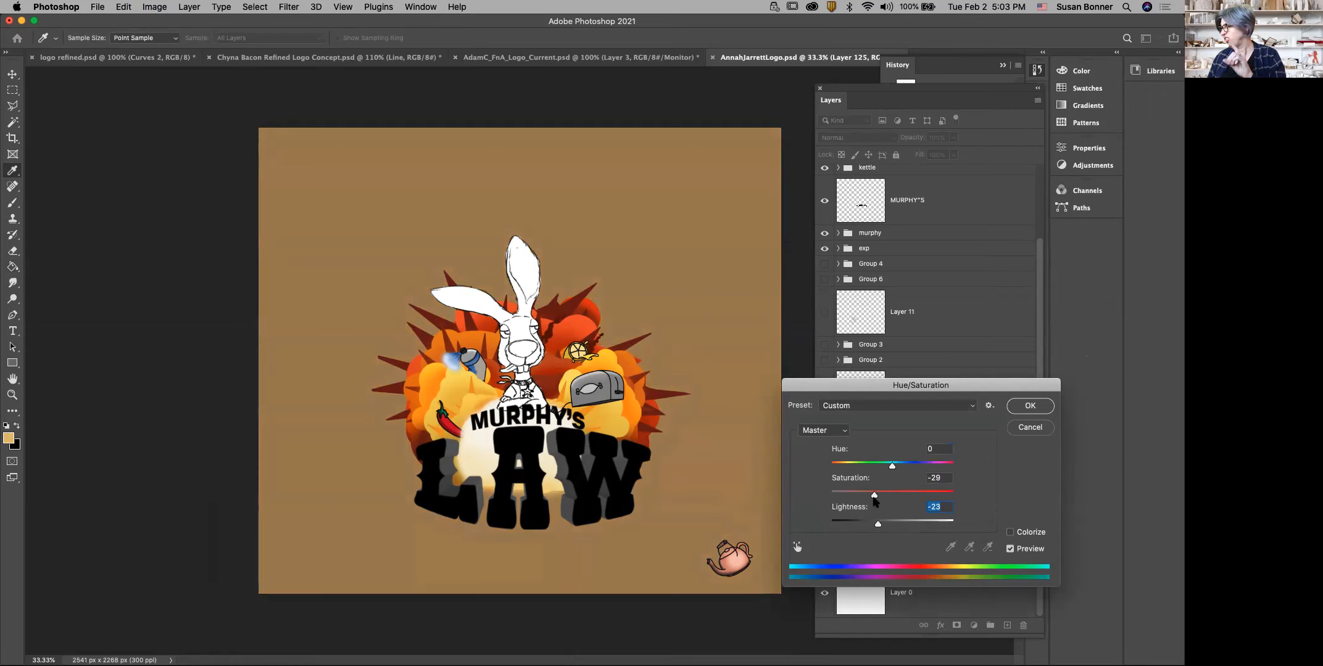
{"action": "left_click", "coordinate": [875, 495]}
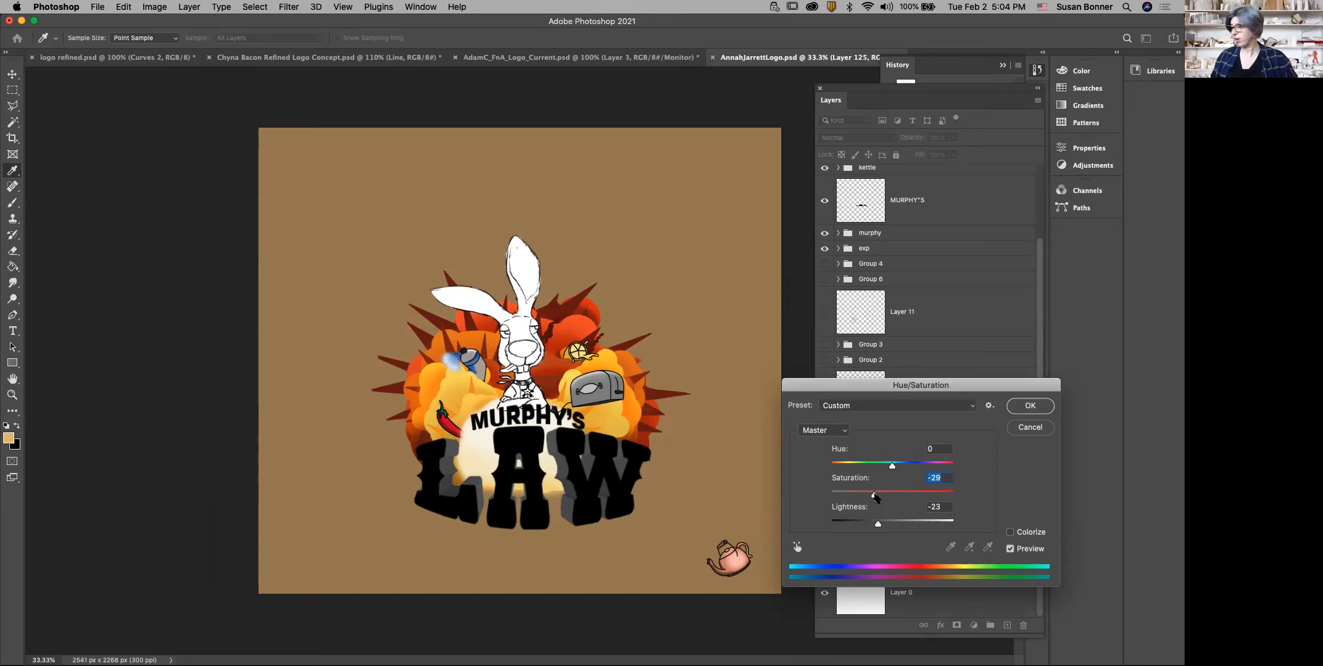
{"action": "left_click", "coordinate": [1030, 406]}
{"action": "key", "text": "g"}
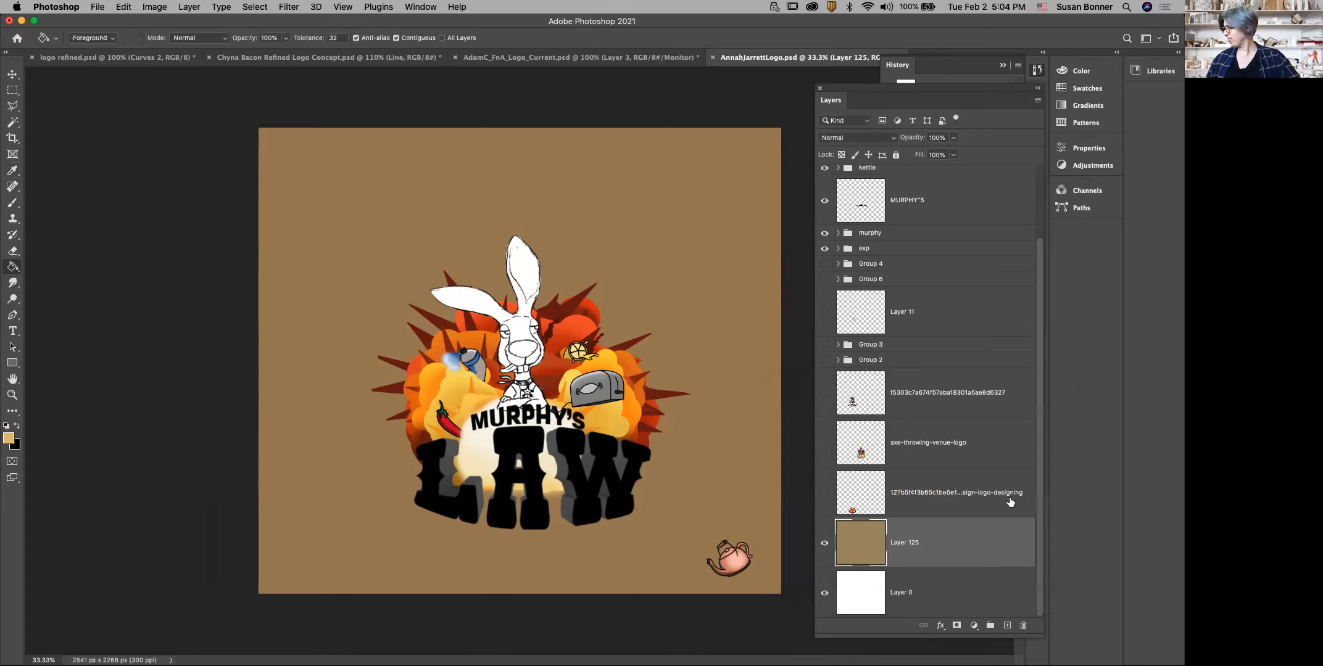
Step: Check which layers make up the teapot by toggling Layers 122 and 121, and select the collapsed kettle group
{"action": "key", "text": "v"}
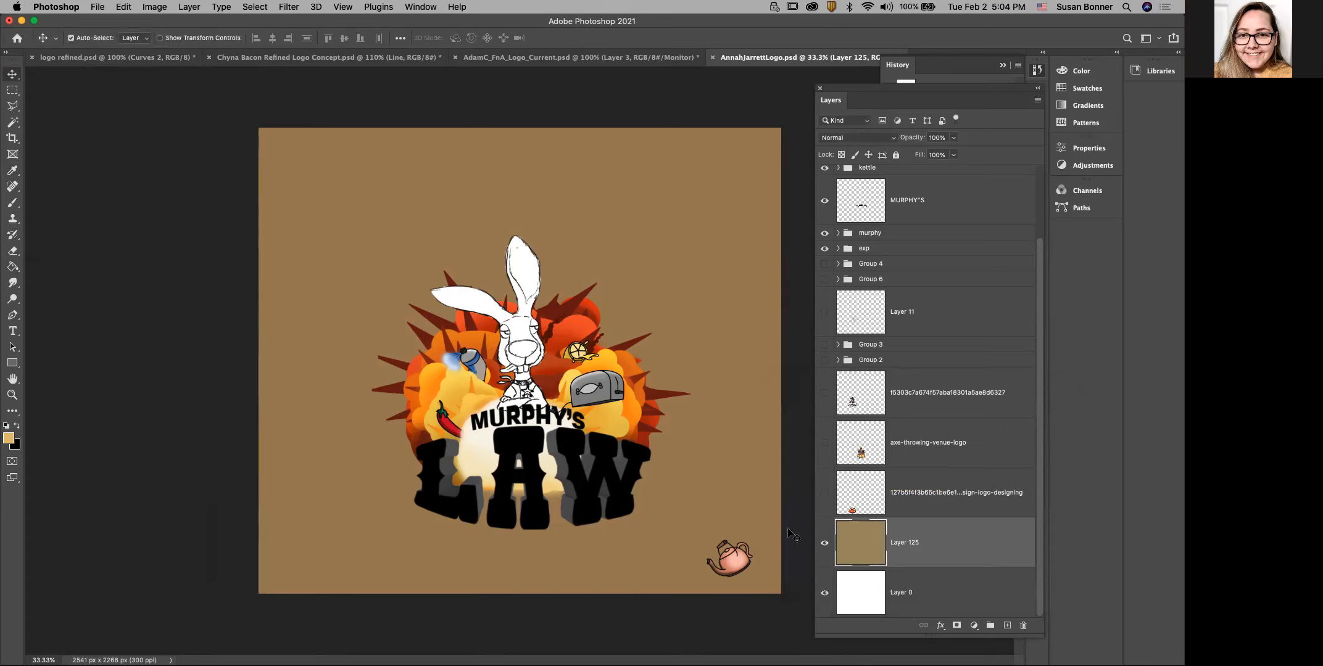
{"action": "left_click", "coordinate": [746, 560]}
{"action": "left_click_drag", "start_coordinate": [1037, 412], "coordinate": [1036, 366]}
{"action": "left_click", "coordinate": [825, 337]}
{"action": "left_click", "coordinate": [825, 336]}
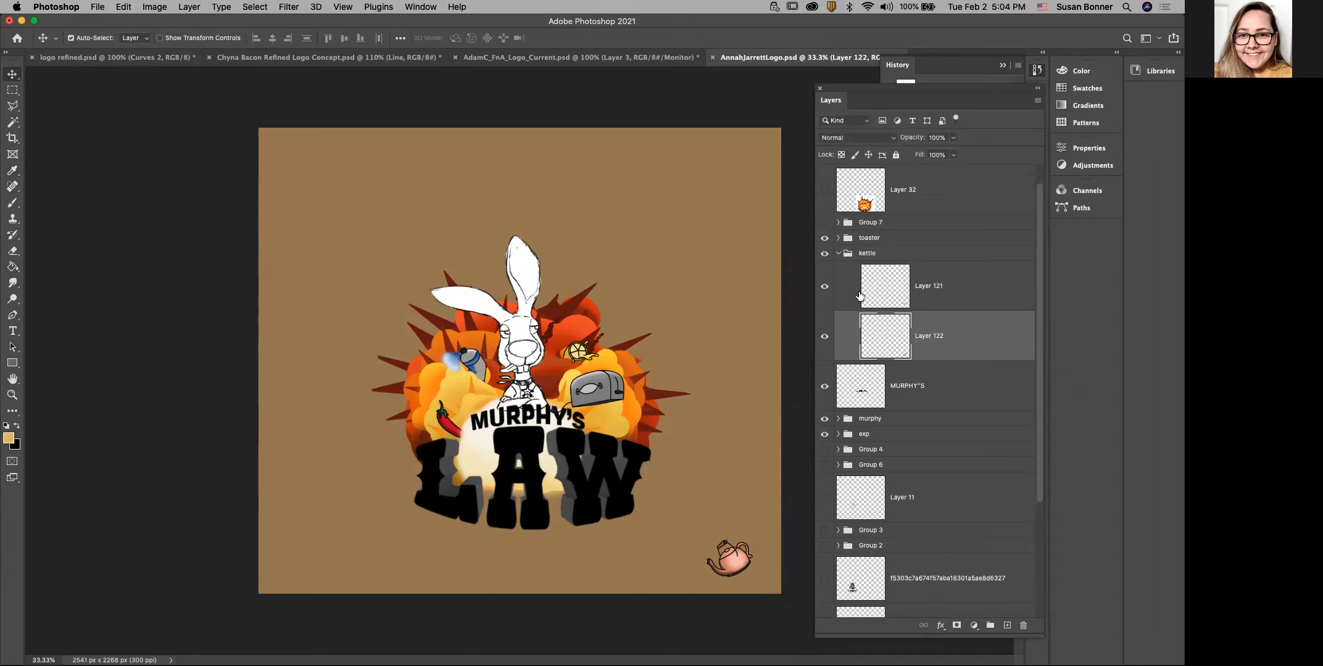
{"action": "left_click", "coordinate": [830, 286]}
{"action": "left_click", "coordinate": [830, 286]}
{"action": "left_click", "coordinate": [838, 253]}
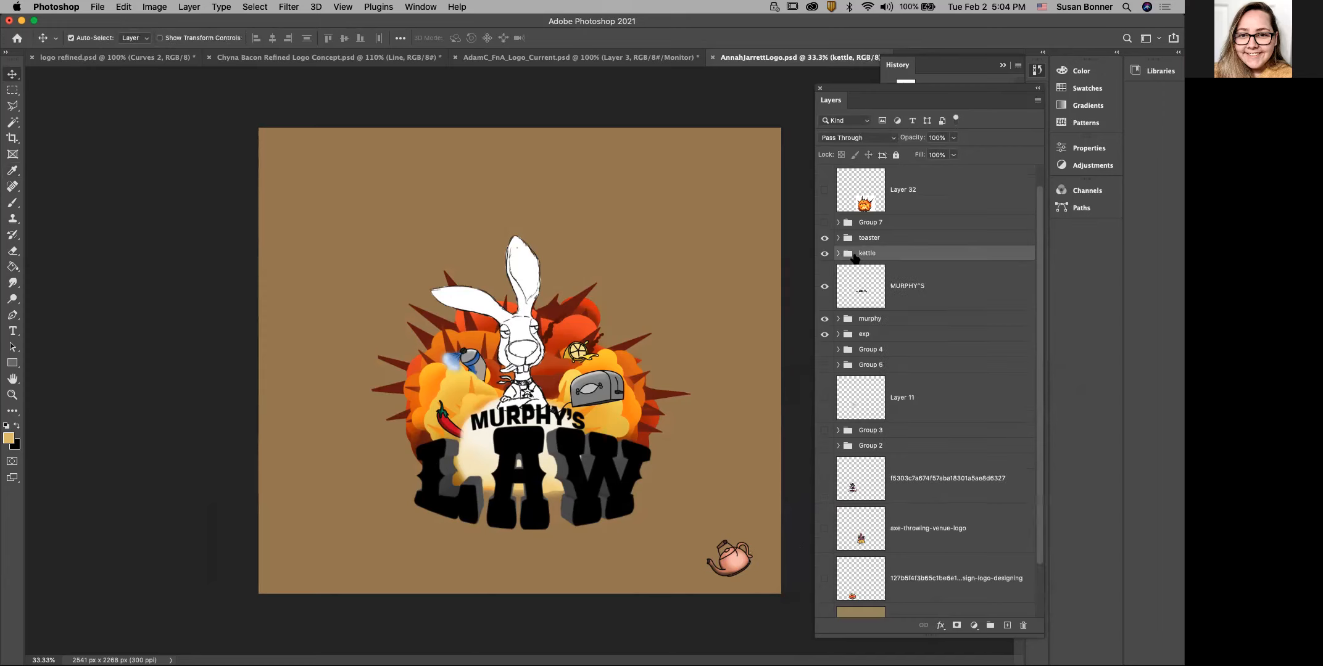
Step: Try to move the teapot upward on the canvas, and select the kettle group again
{"action": "left_click", "coordinate": [737, 563]}
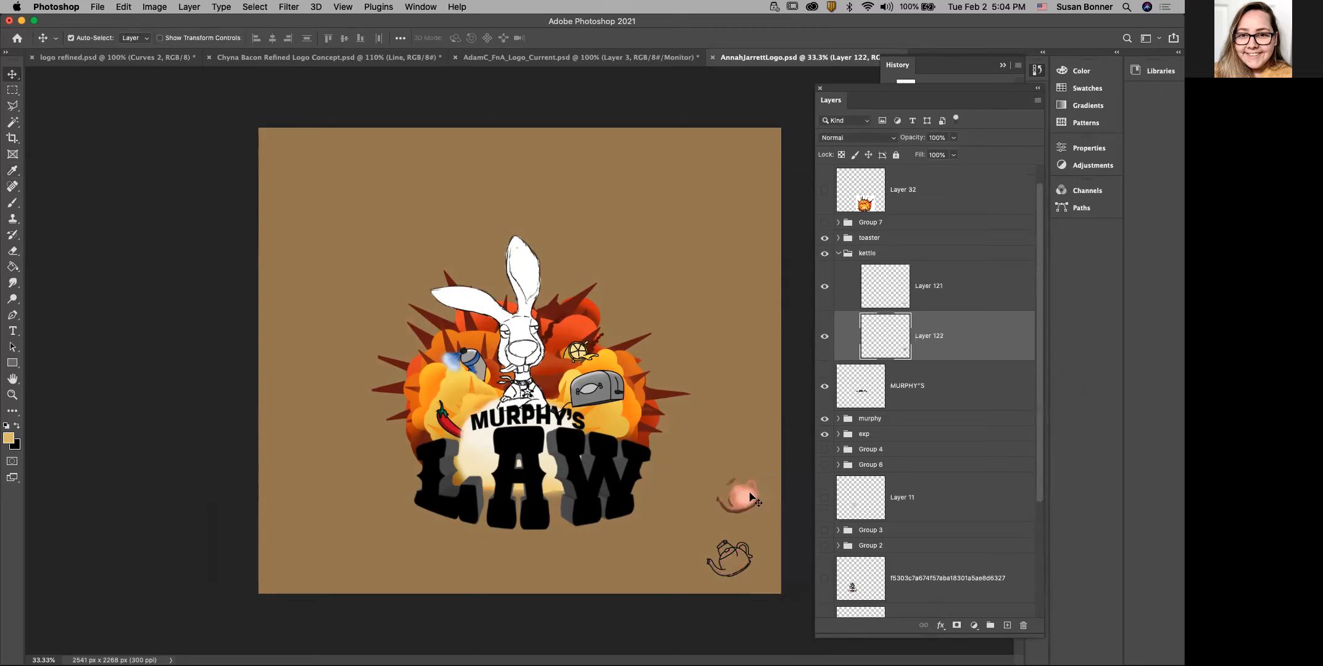
{"action": "left_click", "coordinate": [913, 254]}
{"action": "left_click", "coordinate": [838, 253]}
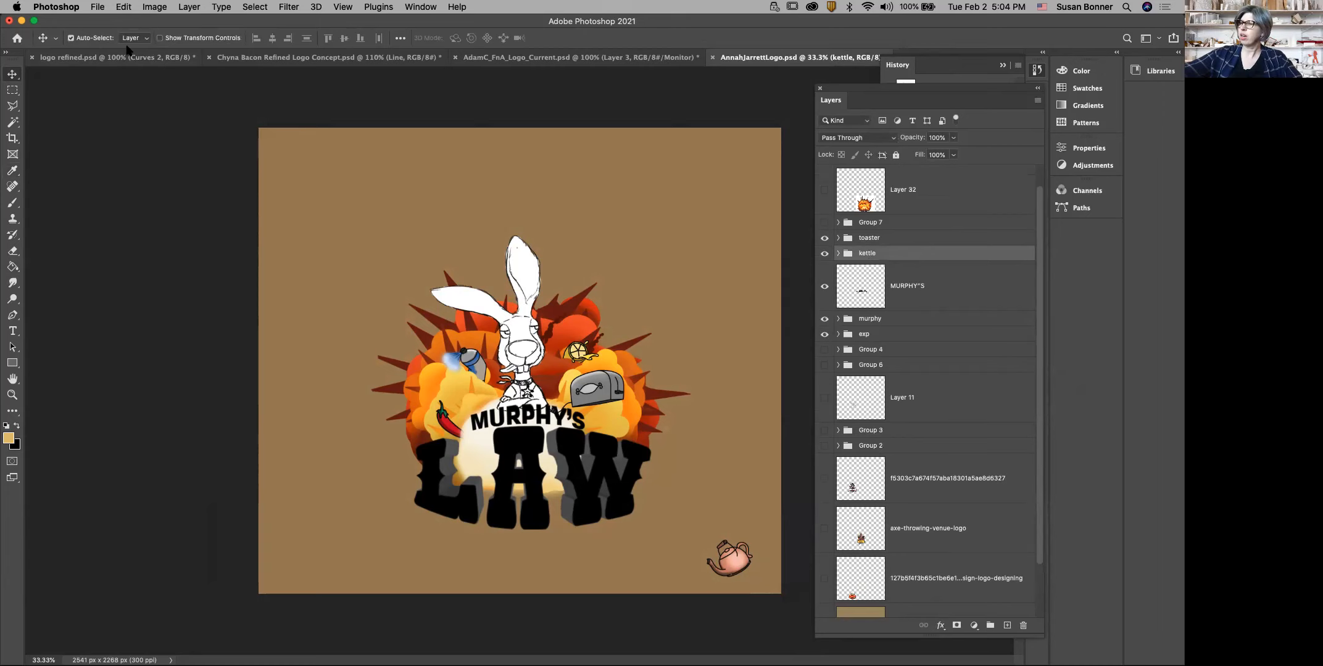
Step: With Auto-Select set to Group, move the teapot to the explosion's right edge above the toaster and rotate it about 69.4°
{"action": "left_click", "coordinate": [147, 40]}
{"action": "left_click", "coordinate": [133, 27]}
{"action": "left_click_drag", "start_coordinate": [740, 572], "coordinate": [681, 373]}
{"action": "key", "text": "cmd+t"}
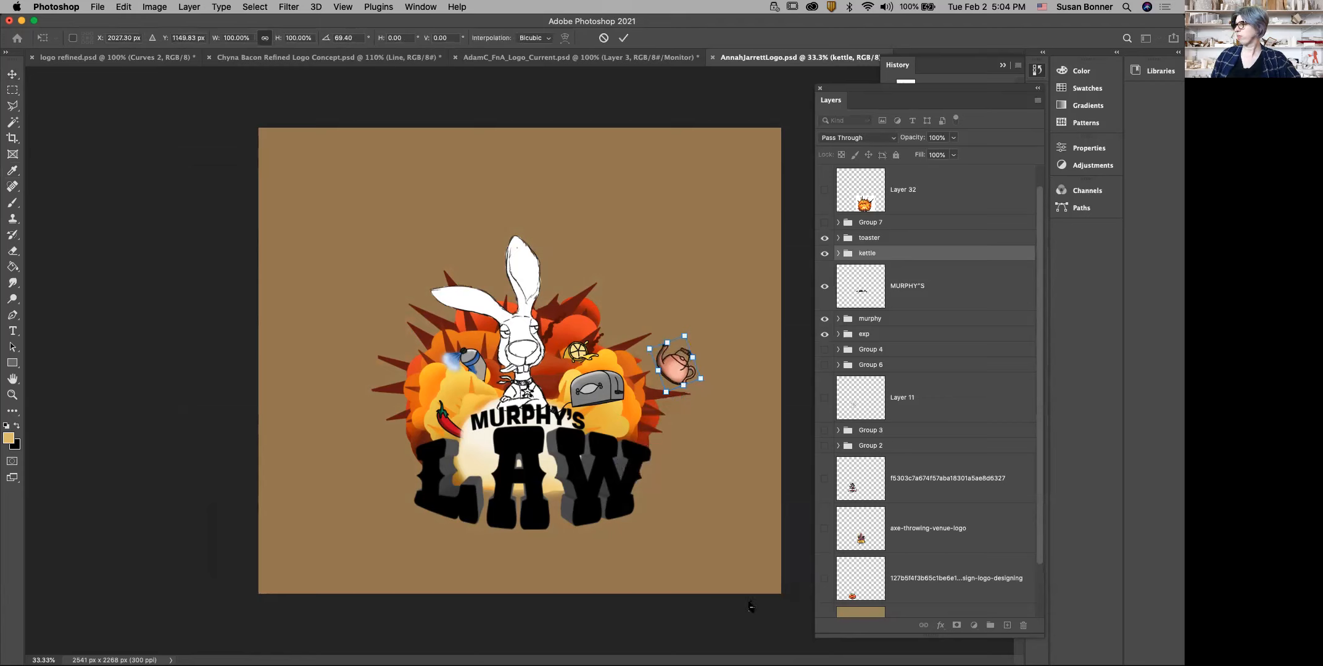
{"action": "key", "text": "Return"}
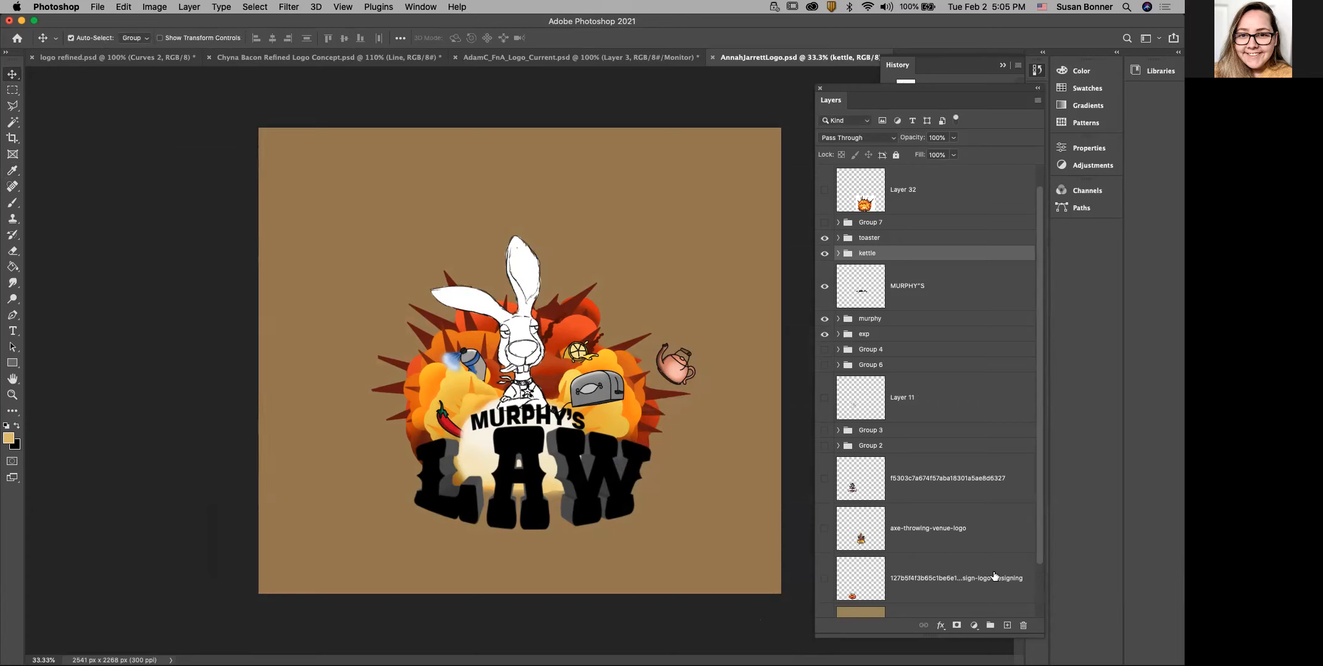
Step: Check which layers hold the MURPHY'S and LAW lettering by selecting them and toggling visibility, and expand the murphy group
{"action": "key", "text": "z"}
{"action": "left_click", "coordinate": [624, 468]}
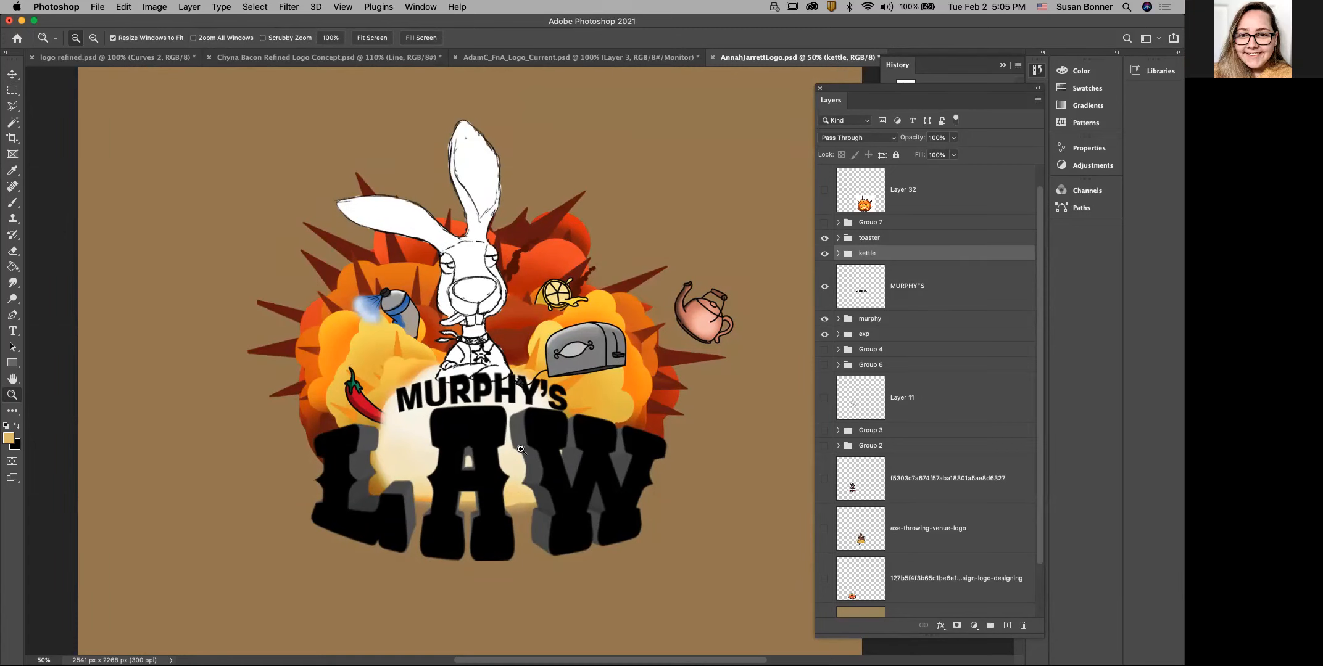
{"action": "key", "text": "v"}
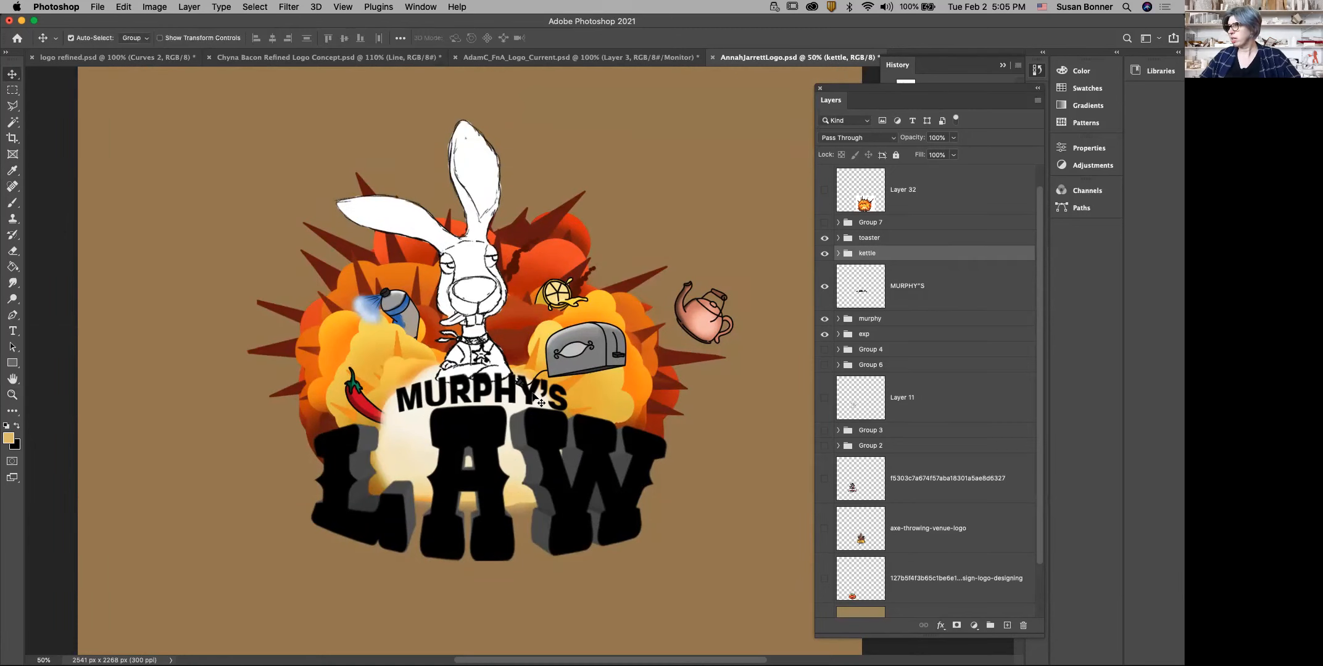
{"action": "left_click", "coordinate": [539, 402]}
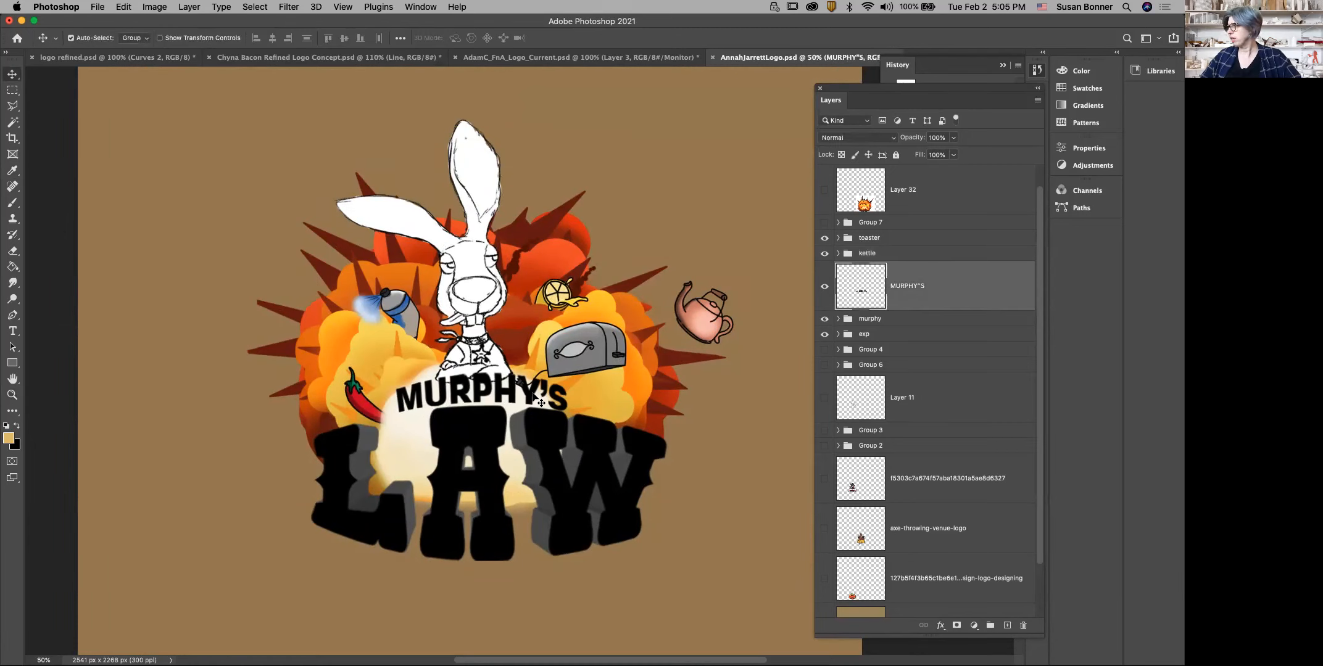
{"action": "left_click", "coordinate": [825, 287]}
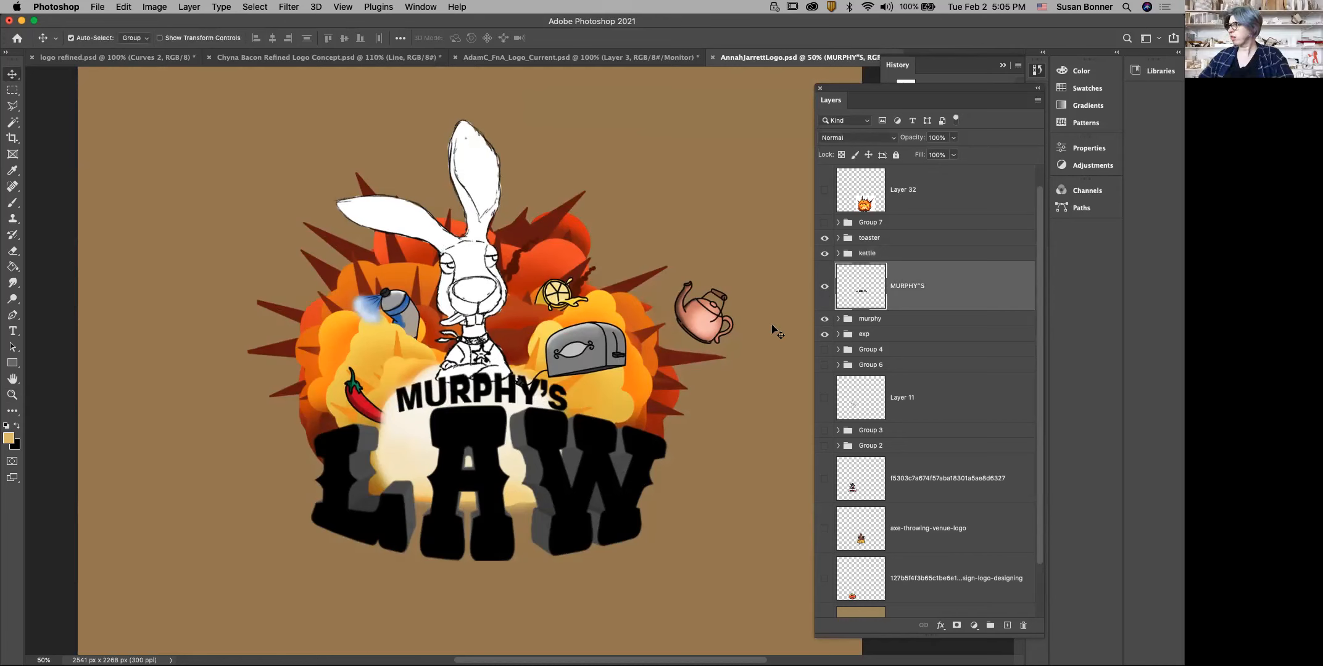
{"action": "left_click", "coordinate": [559, 480]}
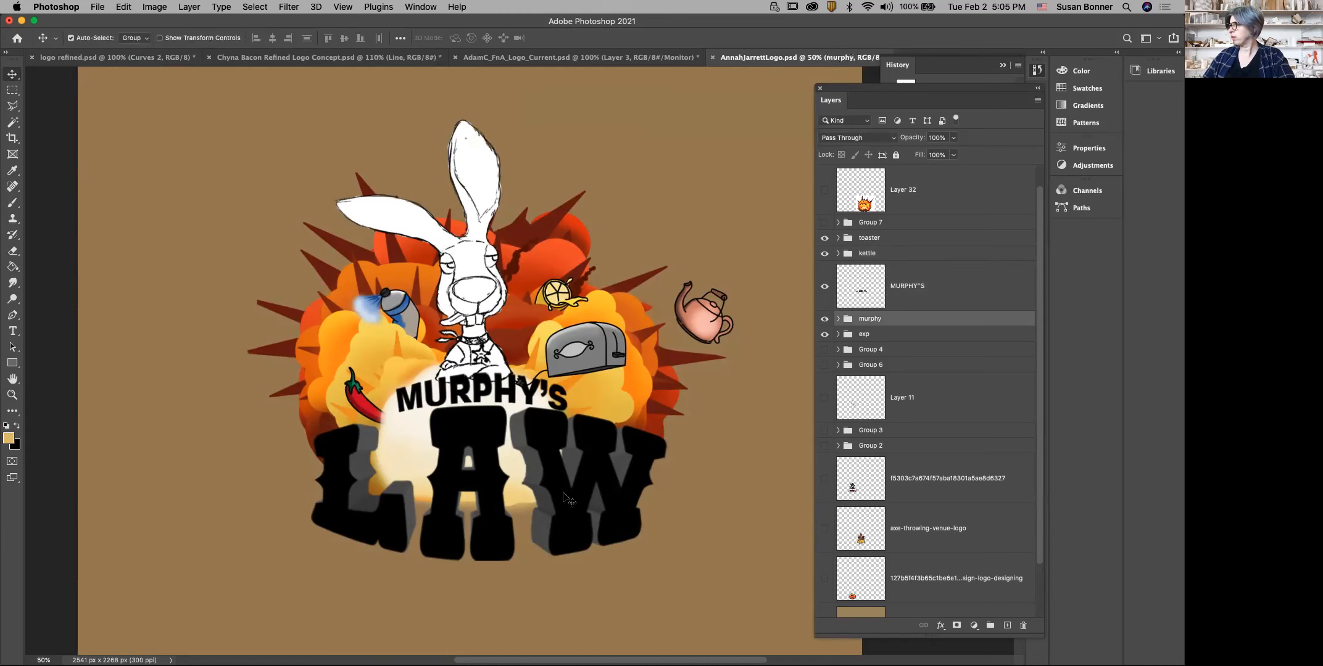
{"action": "left_click", "coordinate": [825, 318]}
{"action": "left_click", "coordinate": [825, 318]}
{"action": "left_click", "coordinate": [838, 319]}
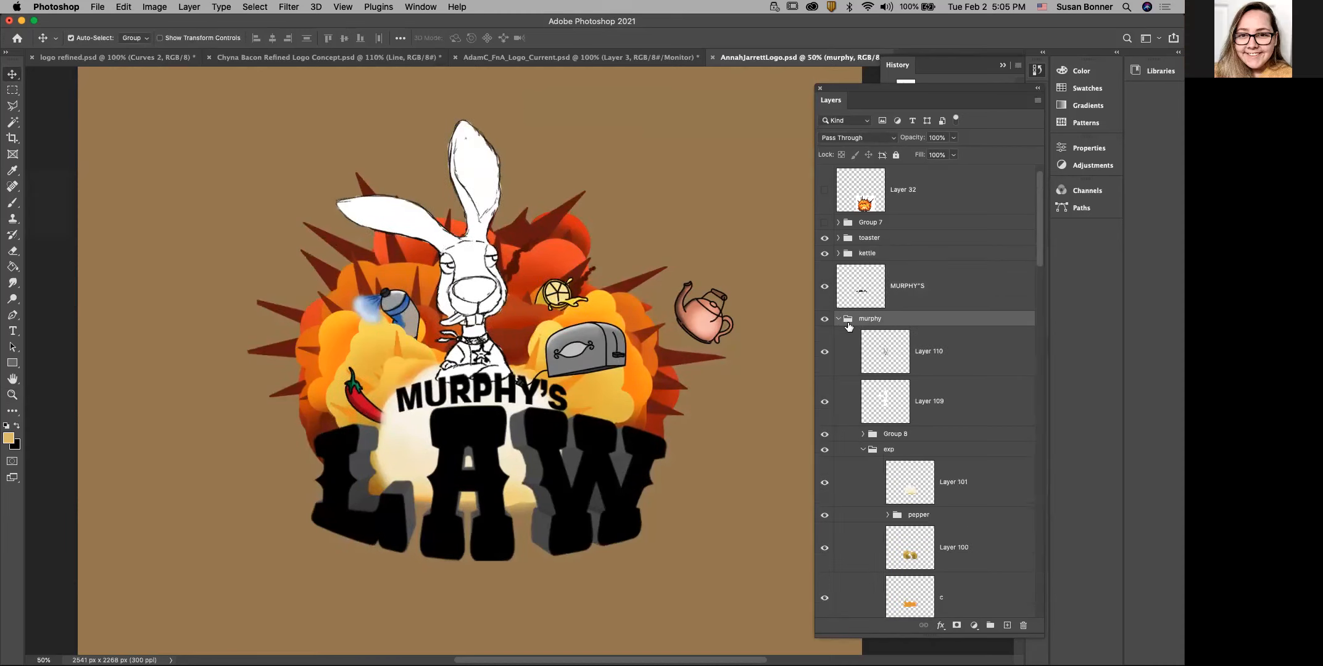
Step: Select Group 8 inside the murphy group, turn off Auto-Select, and move the LAW lettering slightly left and down
{"action": "mouse_move", "coordinate": [1038, 259]}
{"action": "left_mouse_down"}
{"action": "mouse_move", "coordinate": [1040, 543]}
{"action": "mouse_move", "coordinate": [1031, 274]}
{"action": "left_mouse_up"}
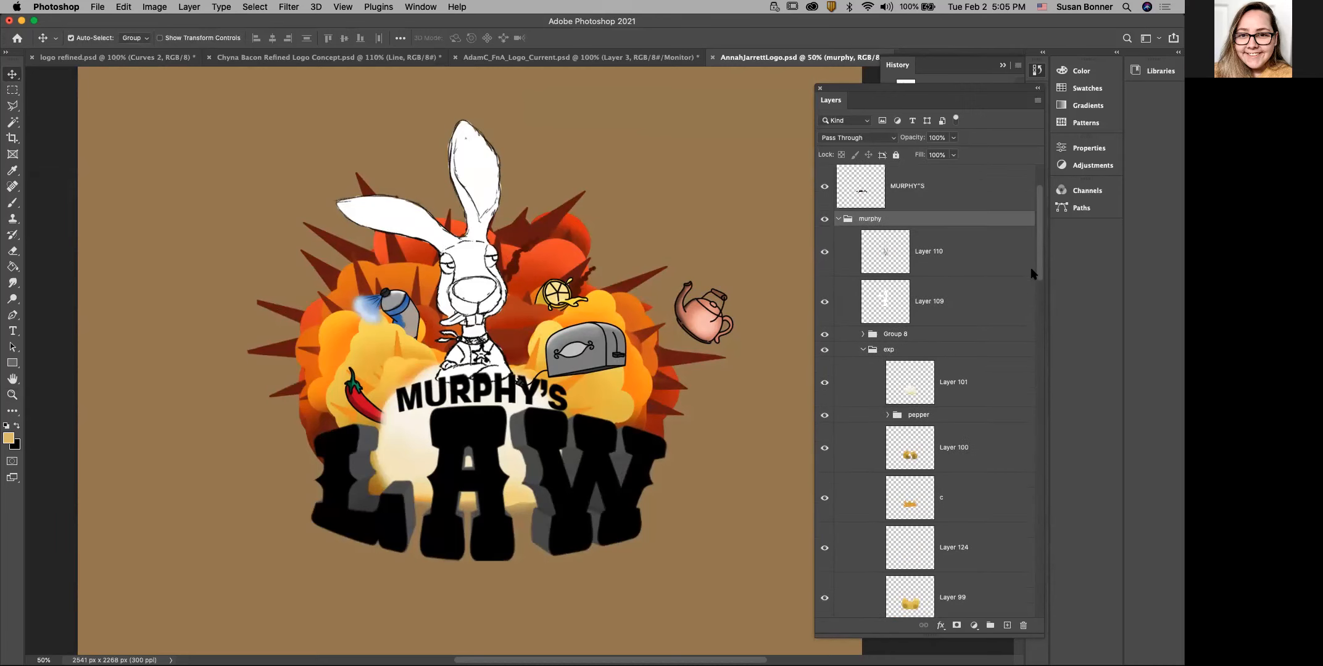
{"action": "left_click", "coordinate": [824, 335]}
{"action": "left_click", "coordinate": [824, 335]}
{"action": "left_click", "coordinate": [889, 335]}
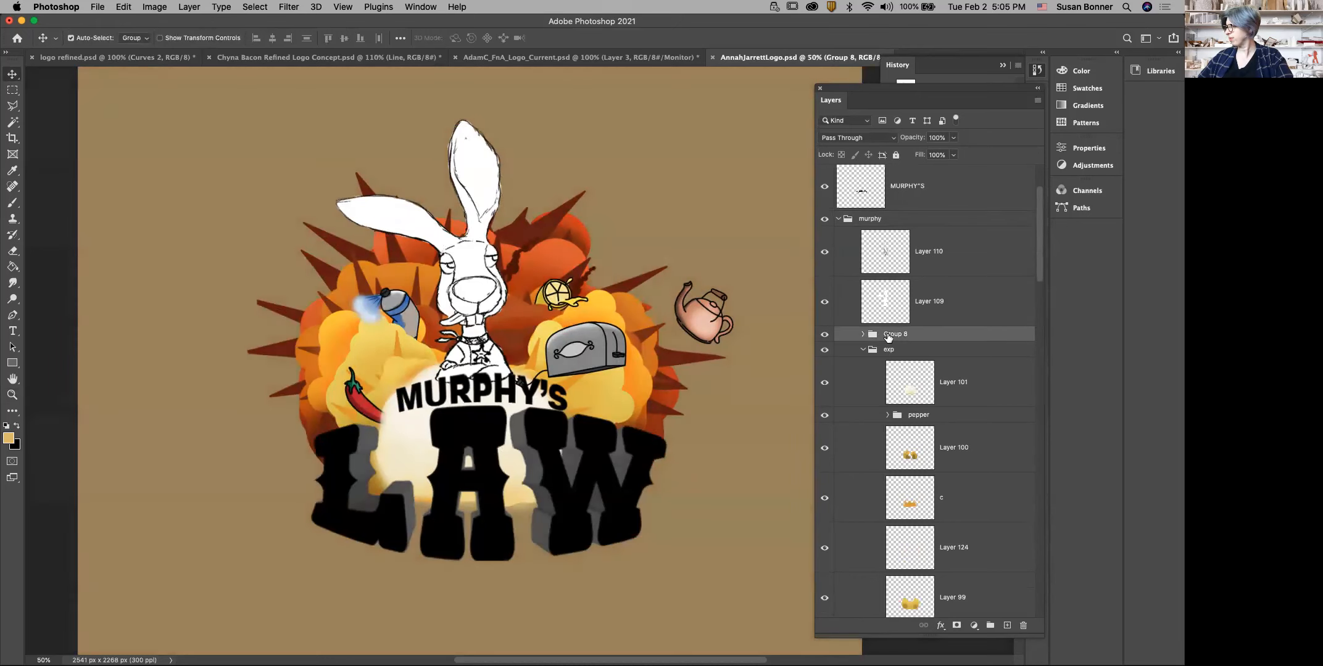
{"action": "left_click", "coordinate": [71, 38]}
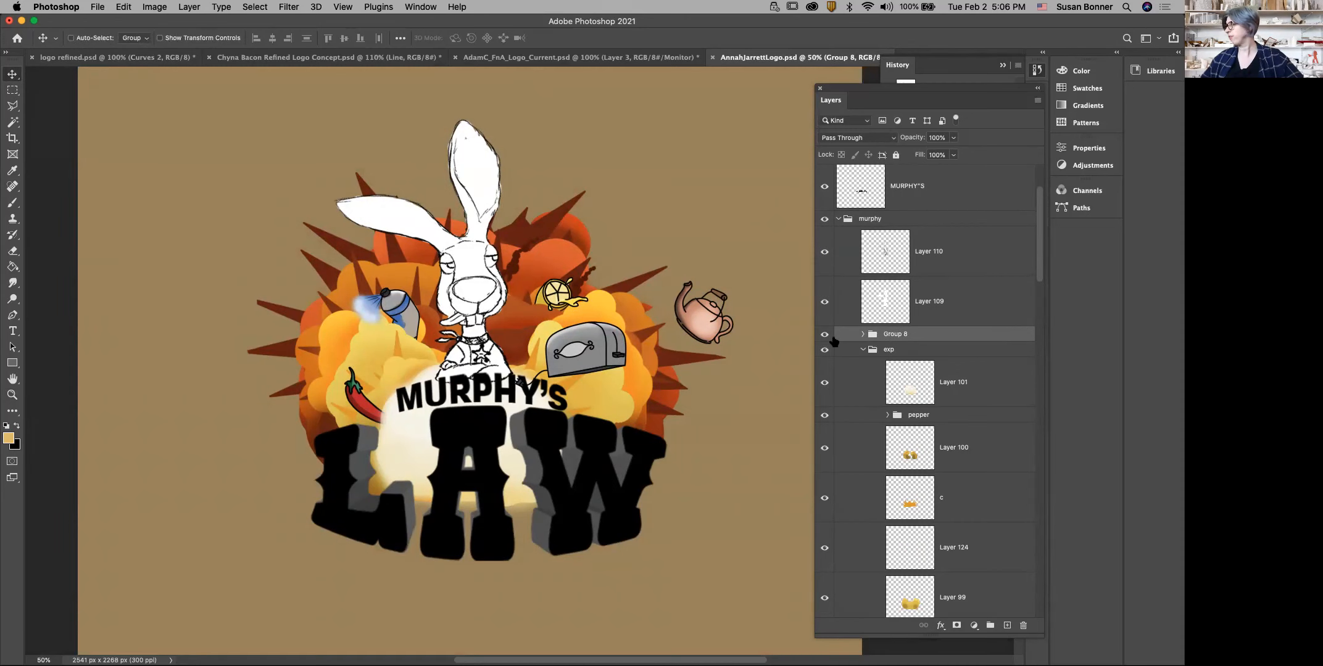
{"action": "left_click", "coordinate": [825, 335]}
{"action": "left_click", "coordinate": [825, 335]}
{"action": "left_click_drag", "start_coordinate": [558, 493], "coordinate": [571, 526]}
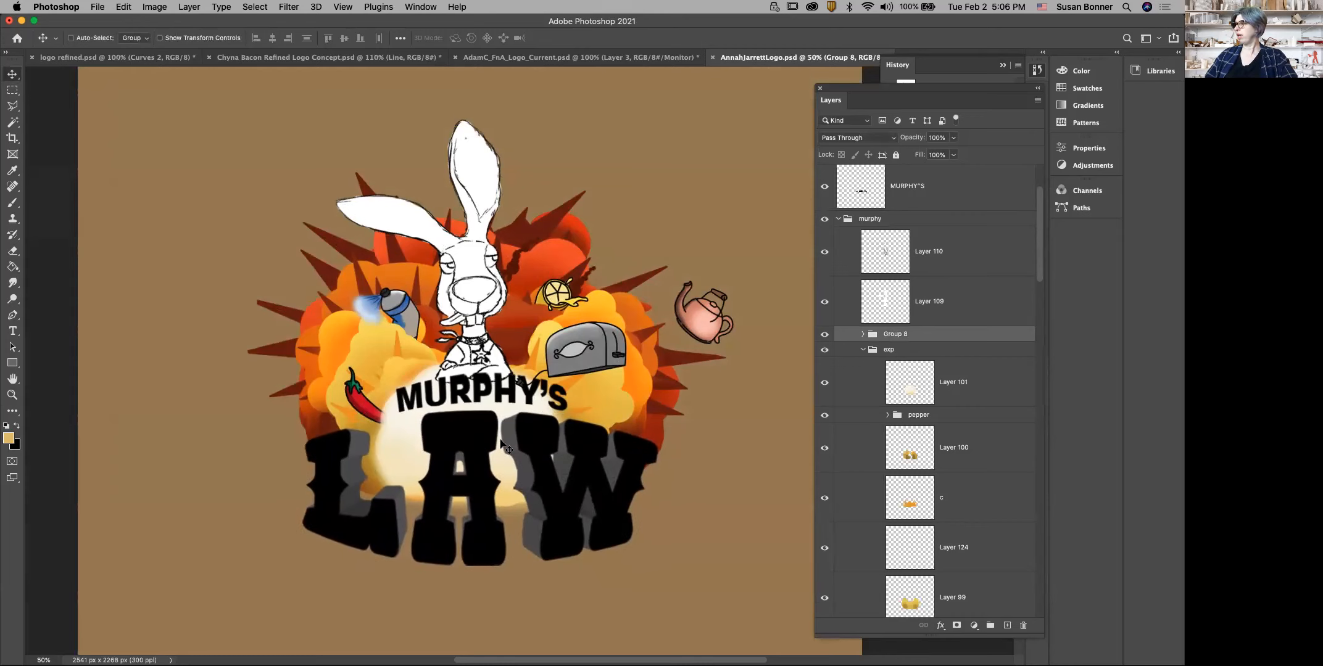
Step: Turn Auto-Select back on and nudge the MURPHY'S text slightly down and left above the LAW lettering
{"action": "left_click", "coordinate": [85, 38]}
{"action": "left_click", "coordinate": [513, 395]}
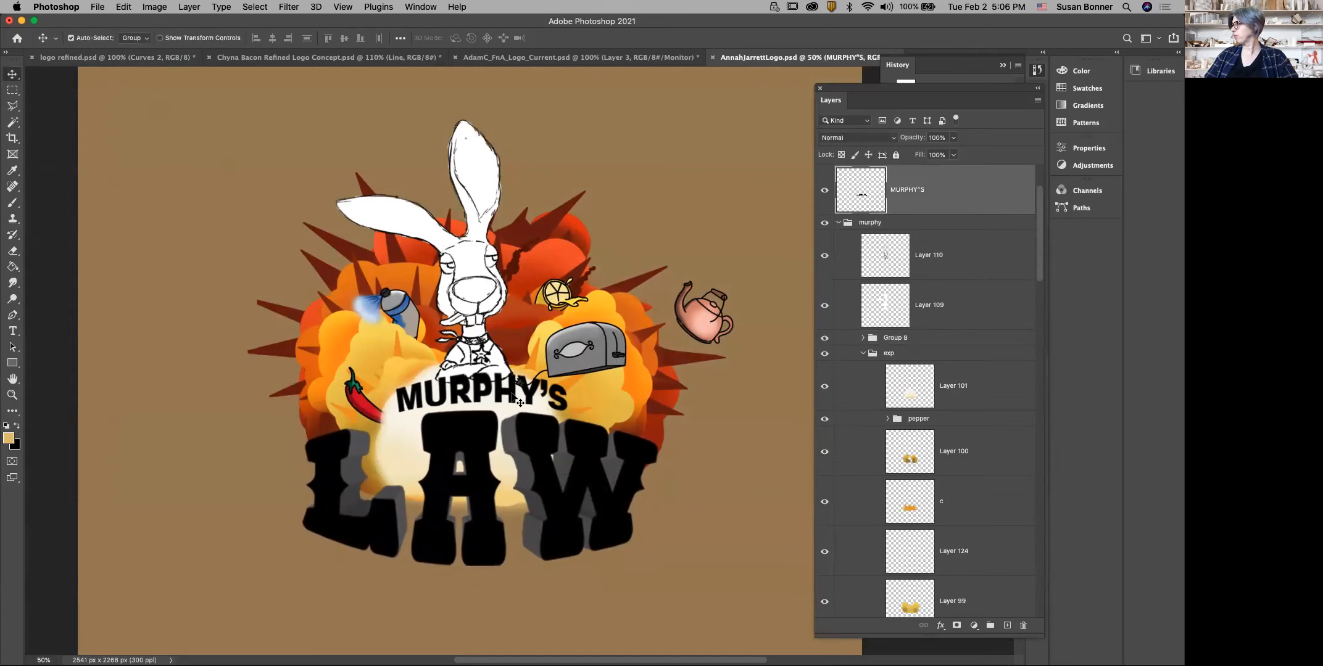
{"action": "left_click_drag", "start_coordinate": [512, 397], "coordinate": [510, 399]}
Step: Rename Group 8, which holds the LAW lettering, as law
{"action": "left_click", "coordinate": [553, 476]}
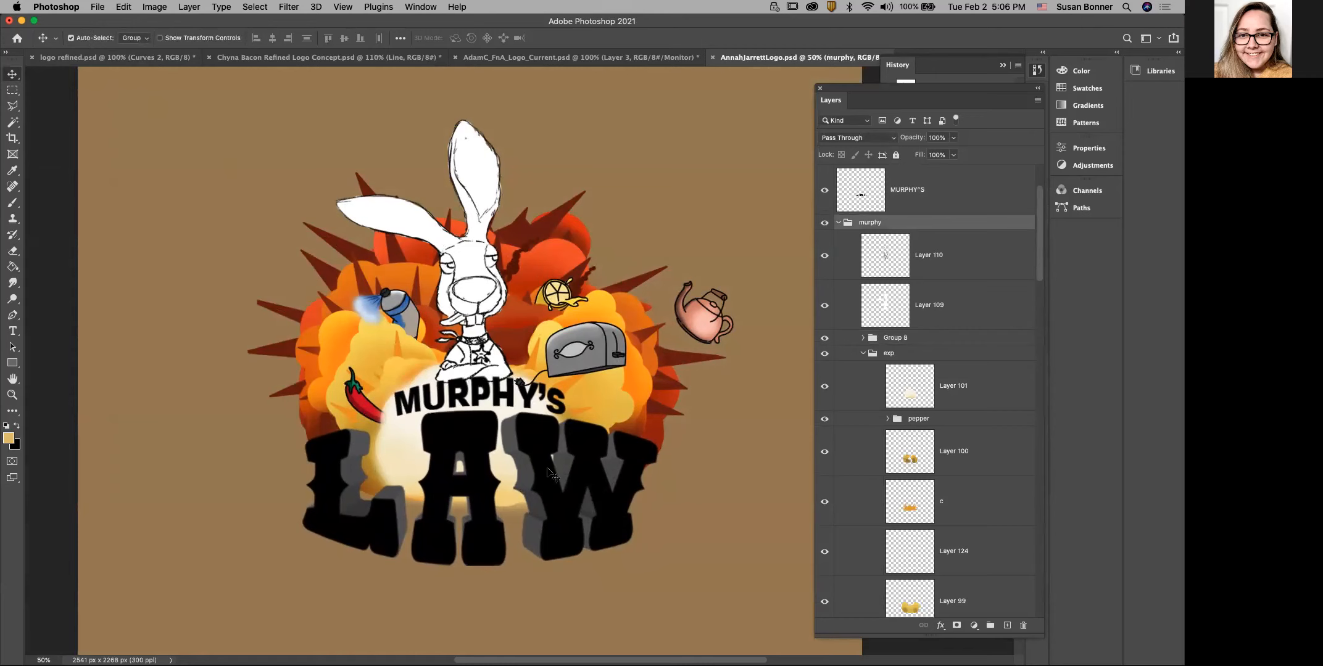
{"action": "left_click", "coordinate": [901, 338]}
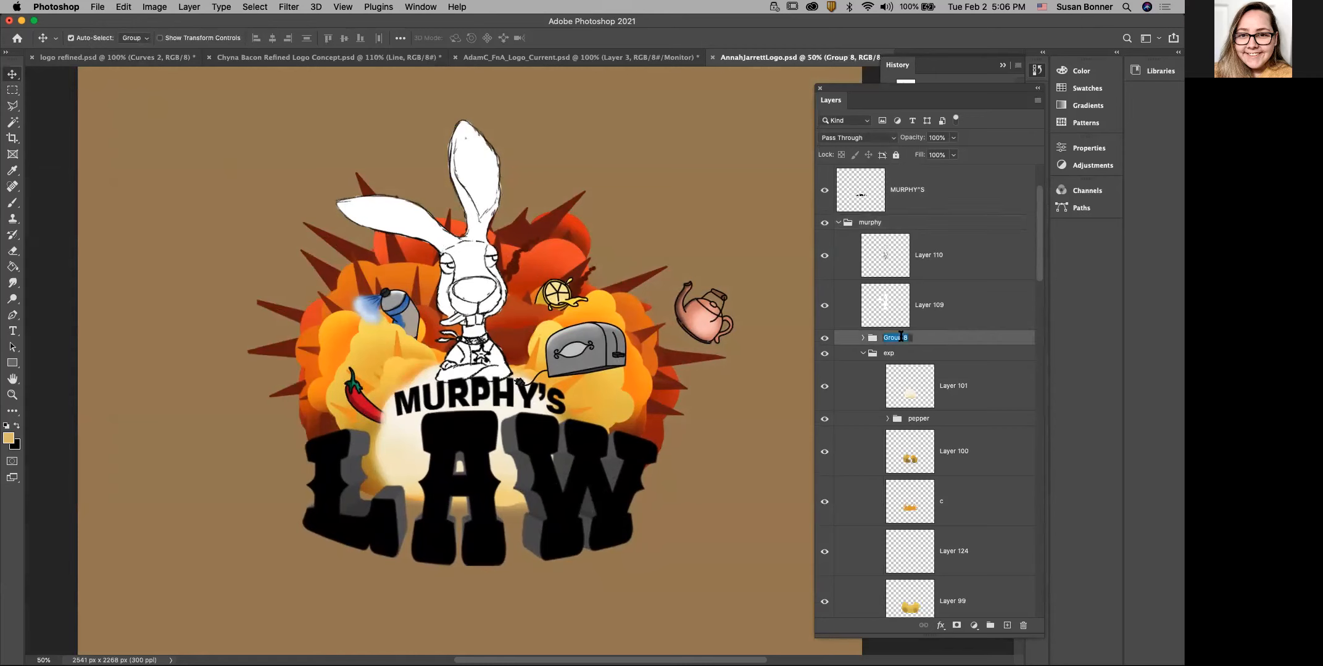
{"action": "type", "text": "law"}
{"action": "key", "text": "Return"}
Step: Undo the accidental move of the murphy group, select the law group with Auto-Select off, and nudge the LAW lettering slightly
{"action": "mouse_move", "coordinate": [543, 485]}
{"action": "left_mouse_down"}
{"action": "mouse_move", "coordinate": [569, 464]}
{"action": "mouse_move", "coordinate": [526, 480]}
{"action": "left_mouse_up"}
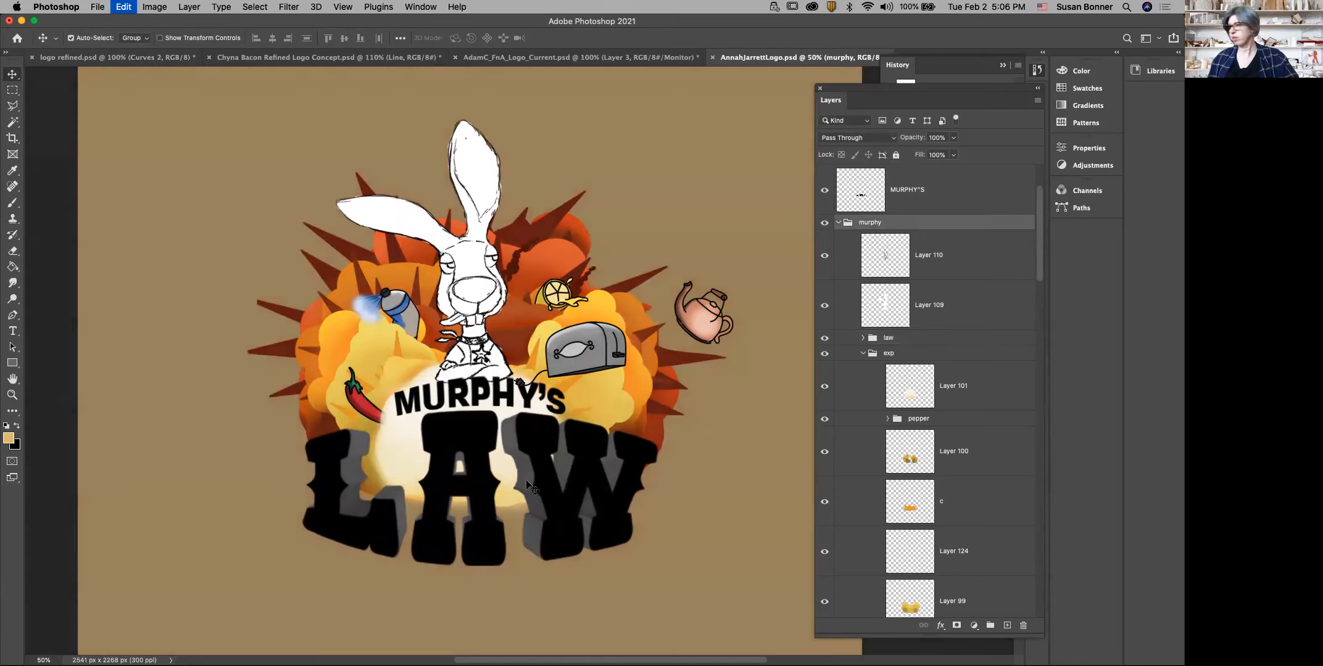
{"action": "left_click", "coordinate": [980, 341]}
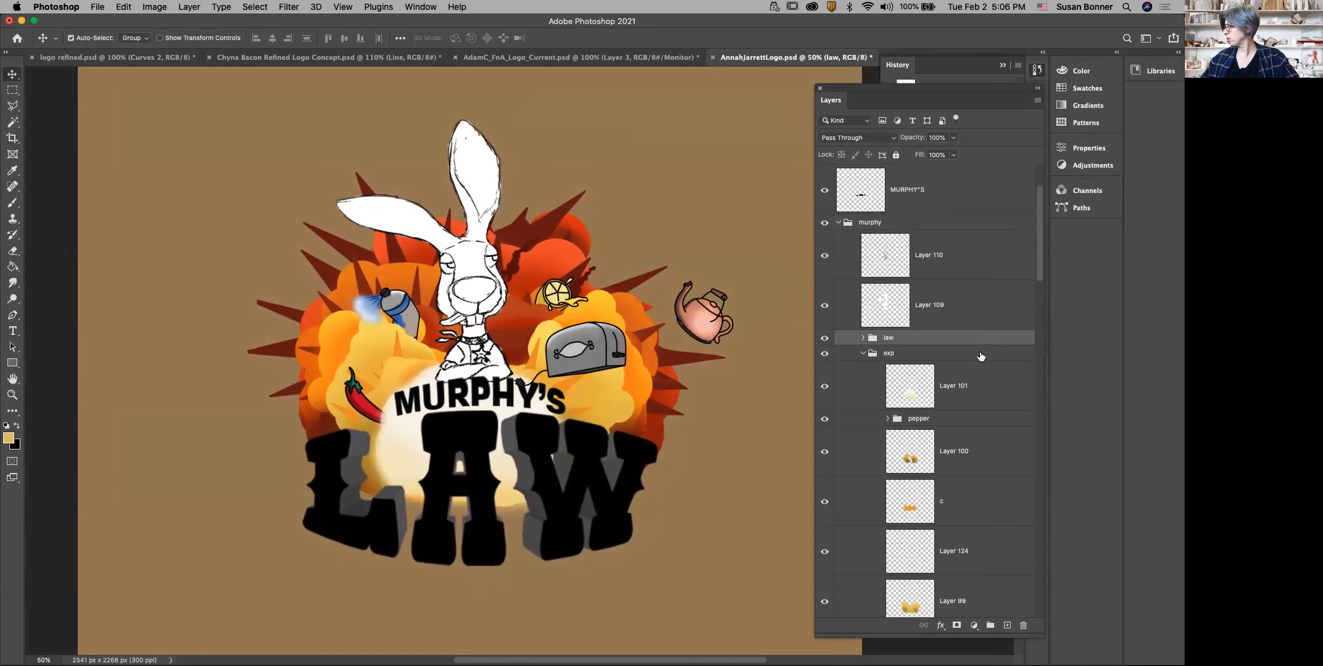
{"action": "key", "text": "super"}
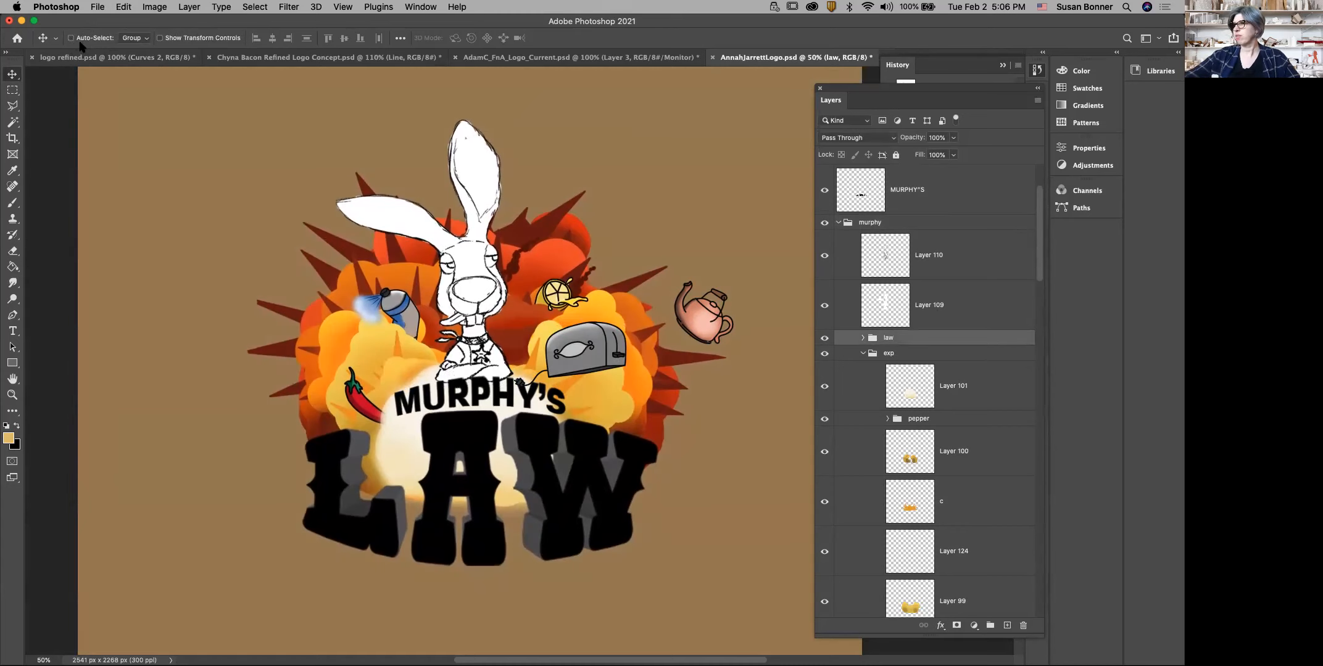
{"action": "left_click_drag", "start_coordinate": [557, 512], "coordinate": [559, 515]}
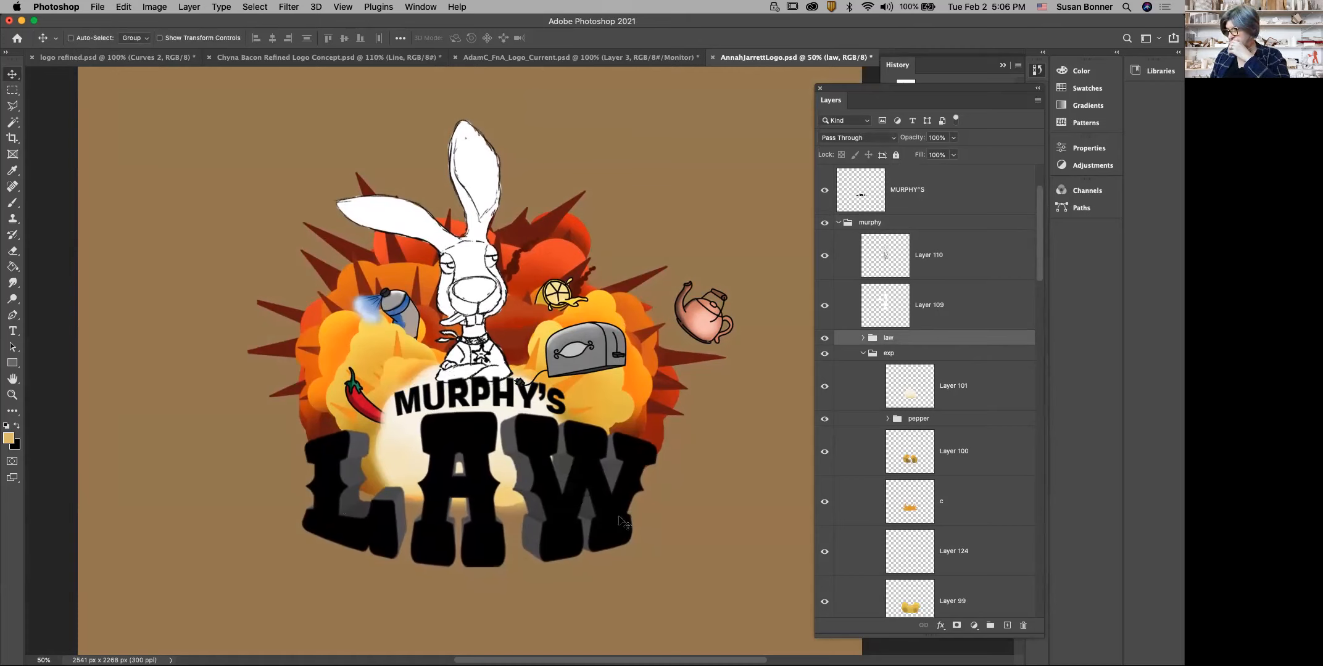
Step: Expand the law group, select Layer 106, and toggle the LAW layer and Layer 106 to compare the letter faces and sides
{"action": "left_click", "coordinate": [862, 338]}
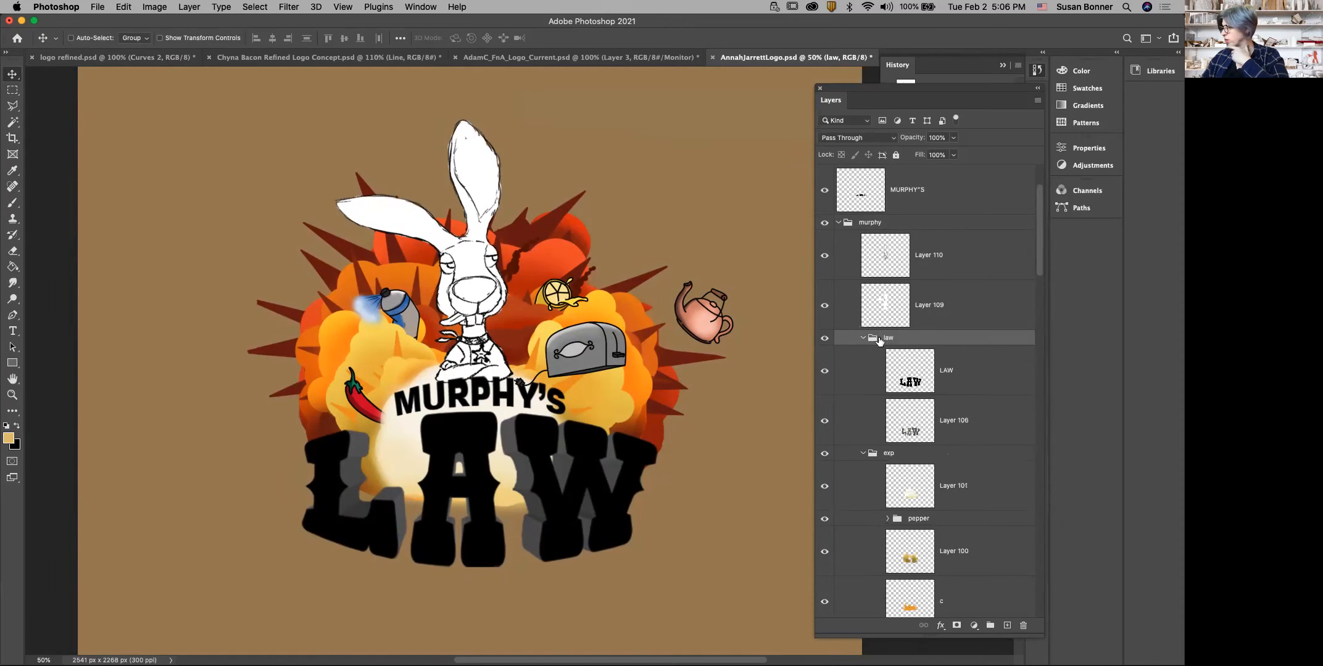
{"action": "left_click", "coordinate": [999, 425]}
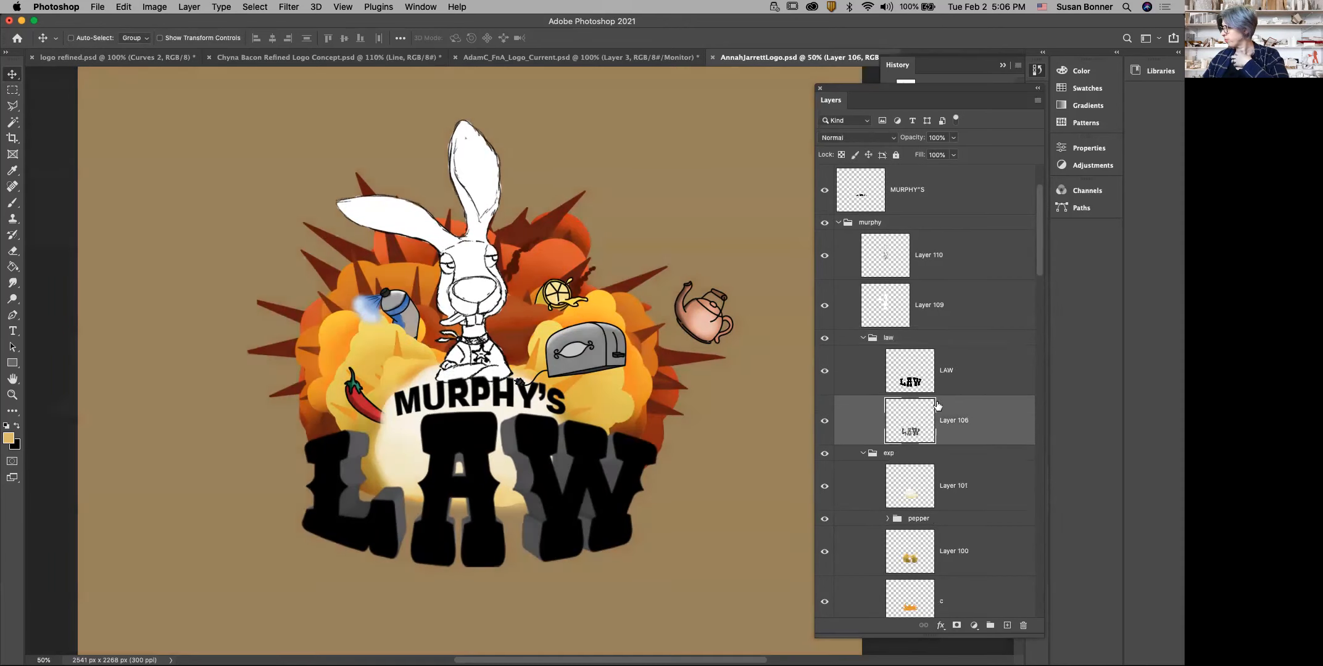
{"action": "left_click", "coordinate": [825, 370]}
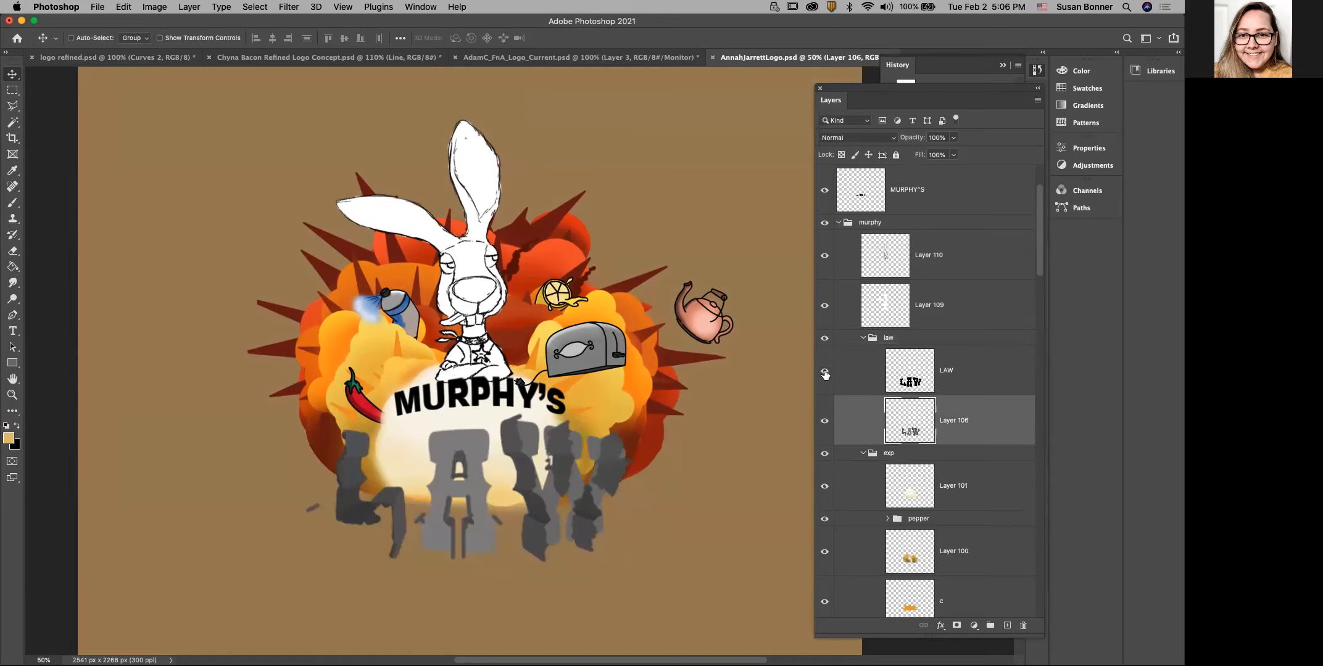
{"action": "left_click", "coordinate": [825, 371]}
{"action": "left_click", "coordinate": [825, 421]}
{"action": "left_click", "coordinate": [825, 421]}
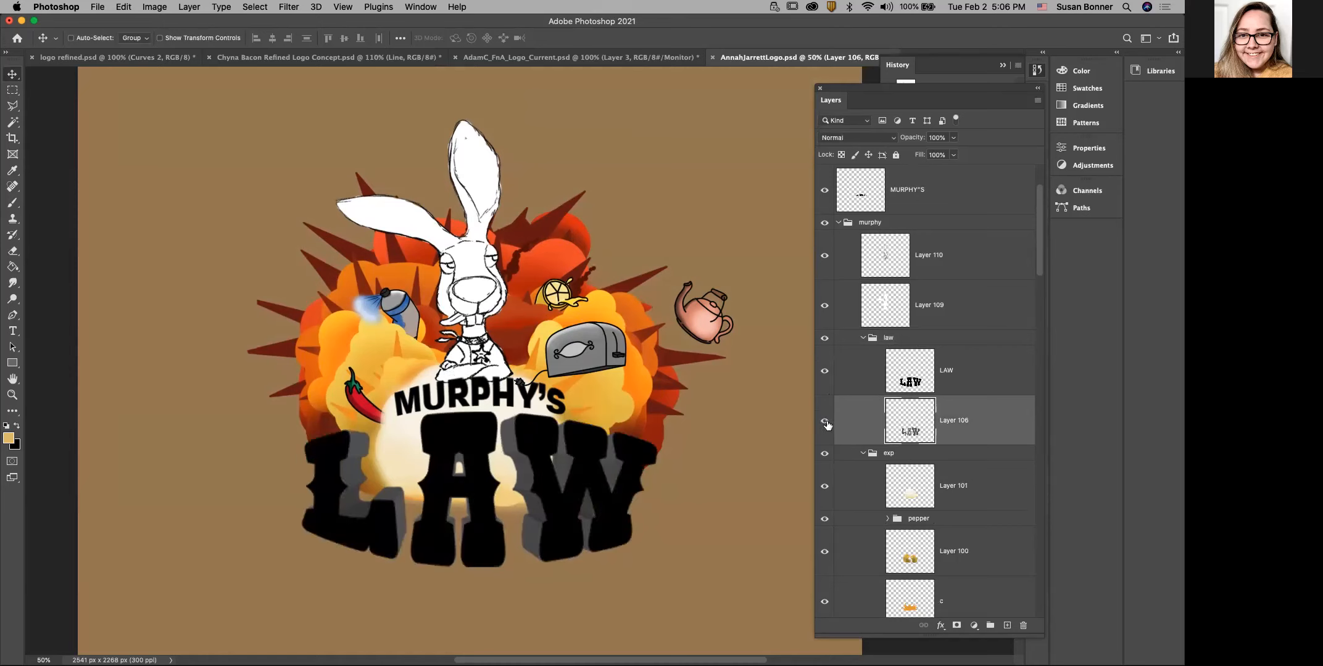
{"action": "left_click", "coordinate": [825, 421]}
{"action": "left_click", "coordinate": [825, 372]}
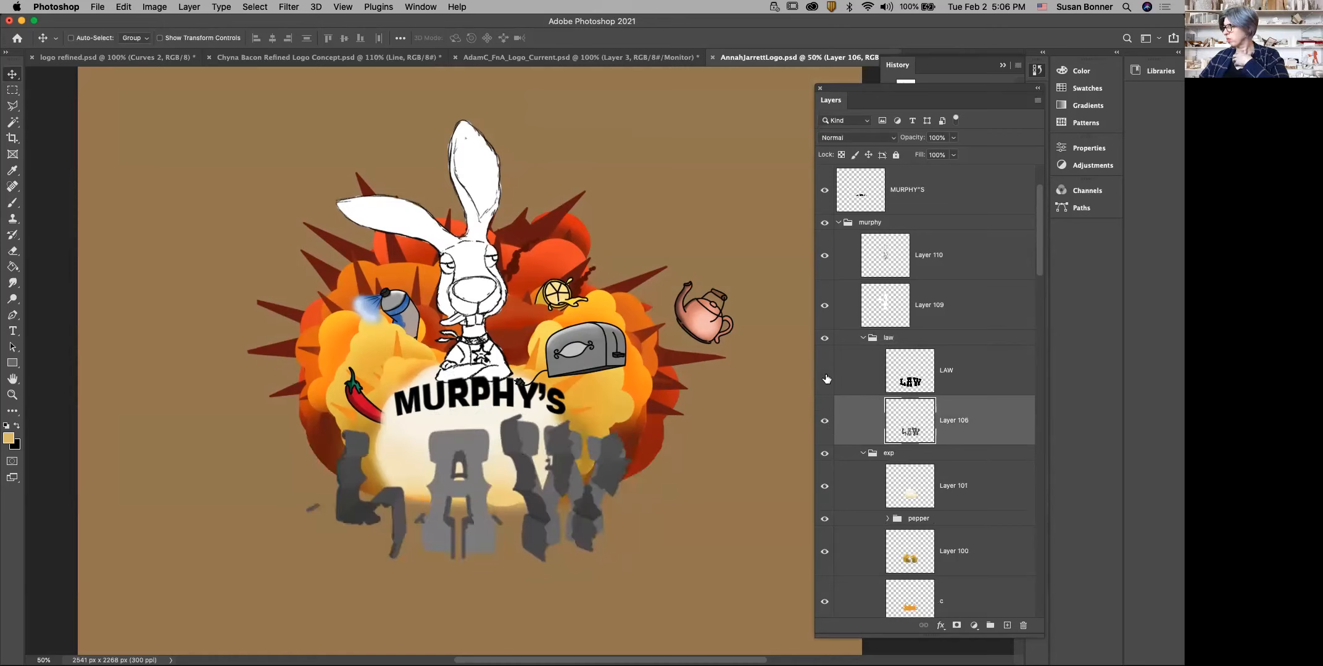
{"action": "left_click", "coordinate": [825, 372]}
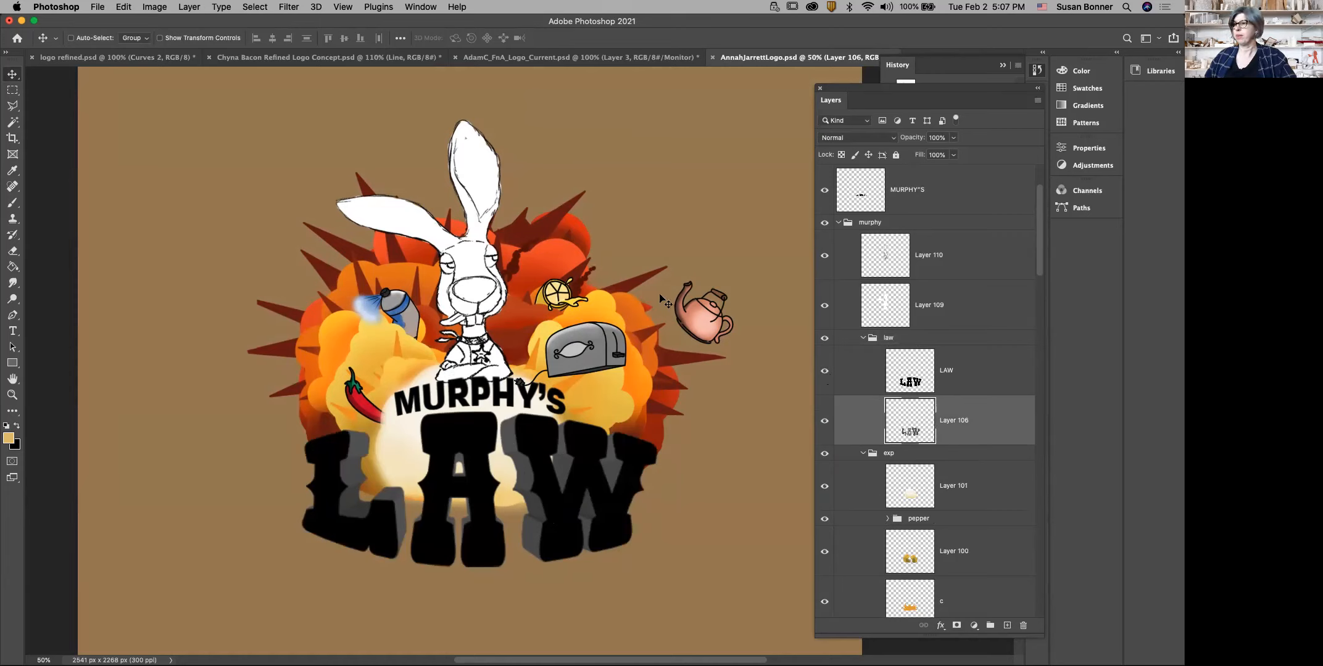
Step: Add a Gradient Overlay layer style to Layer 106, keeping the LAW lettering in view
{"action": "left_click", "coordinate": [189, 8]}
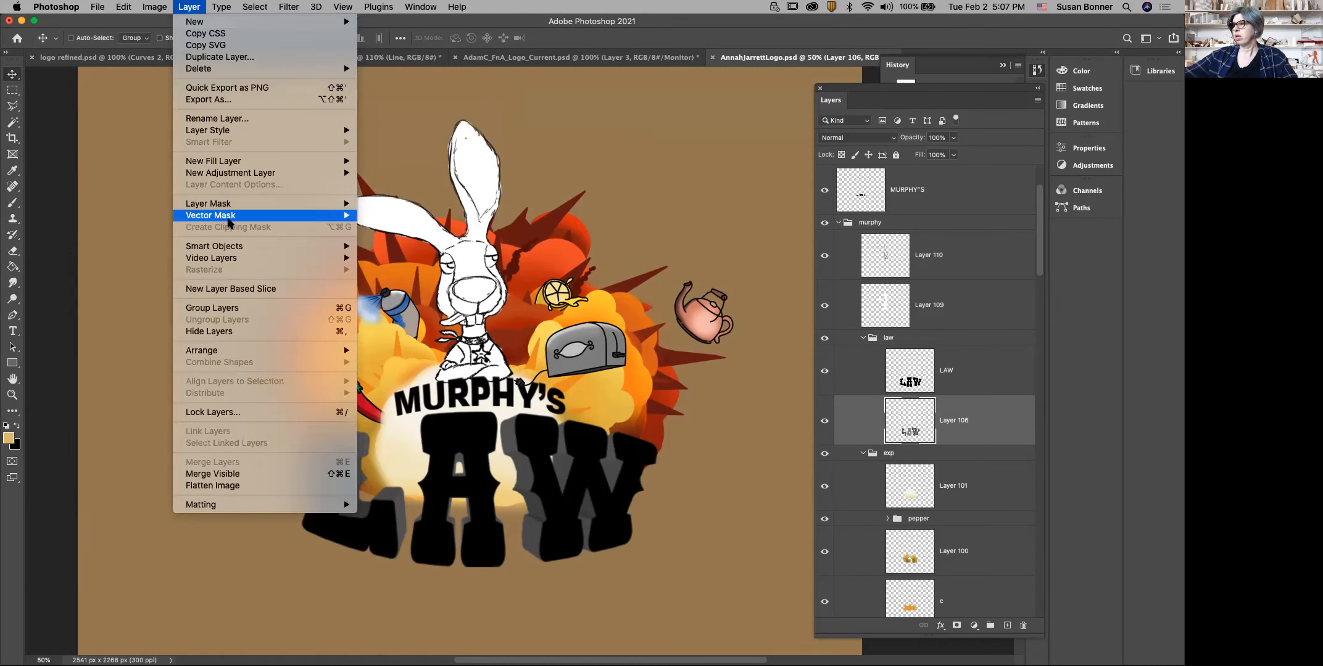
{"action": "mouse_move", "coordinate": [262, 130]}
{"action": "left_click", "coordinate": [408, 138]}
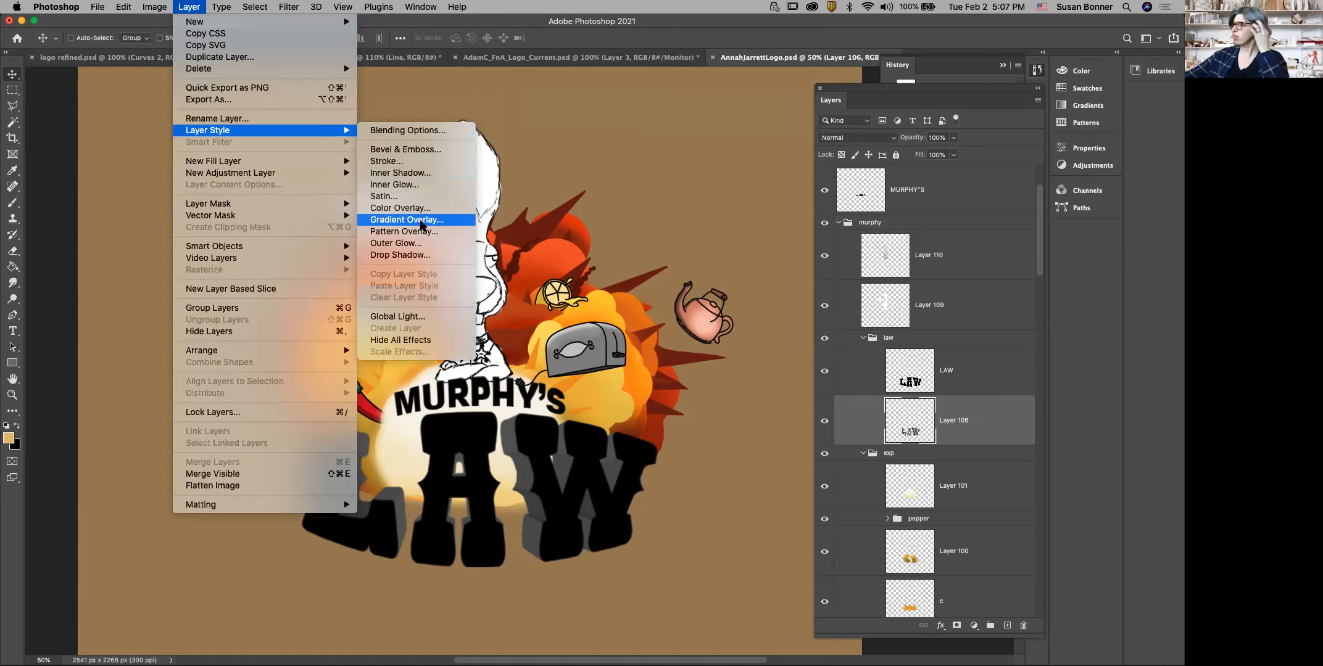
{"action": "left_click", "coordinate": [422, 223]}
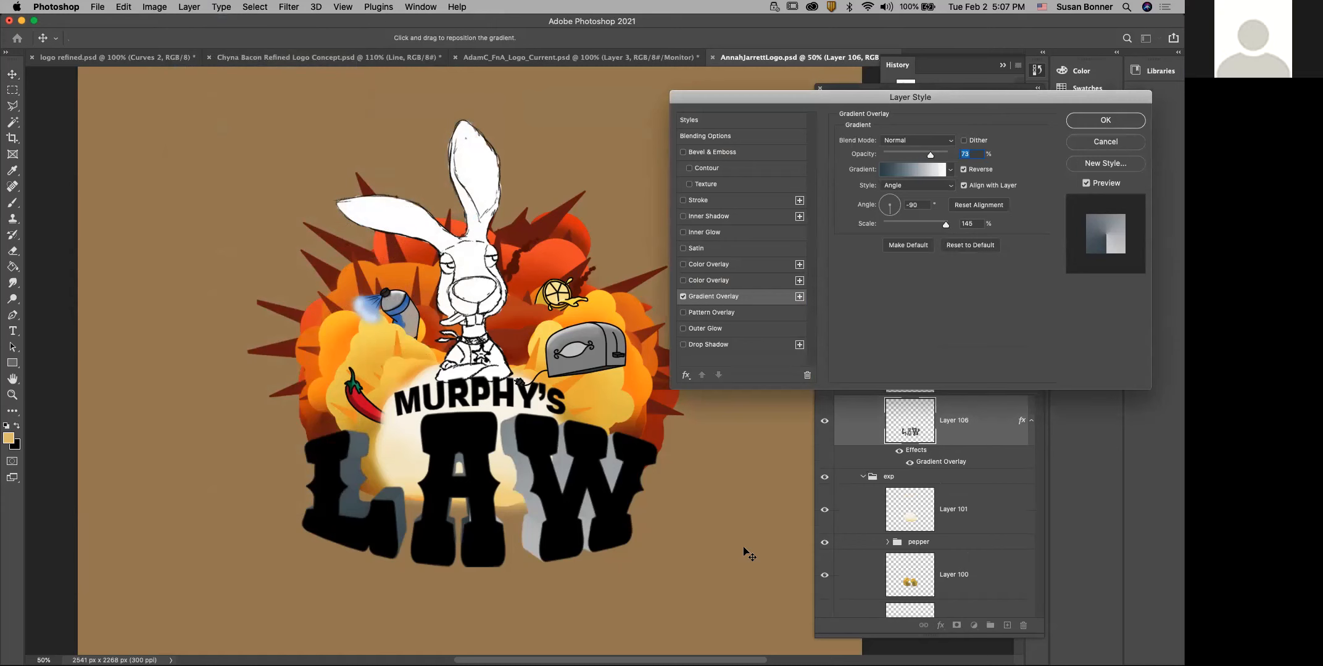
{"action": "left_click_drag", "start_coordinate": [1056, 99], "coordinate": [1047, 314]}
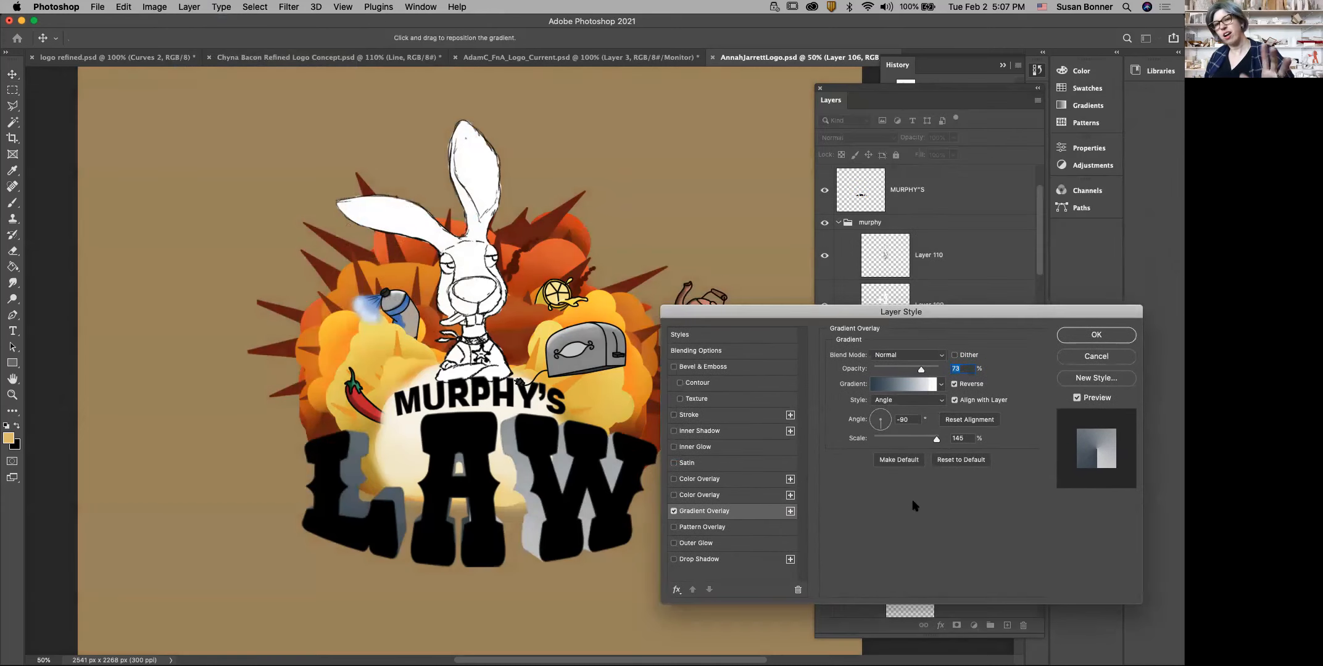
Step: Set the overlay's gradient to the Orange_05 preset from the Oranges set in the Gradient Editor
{"action": "left_click", "coordinate": [941, 385]}
{"action": "left_click", "coordinate": [991, 521]}
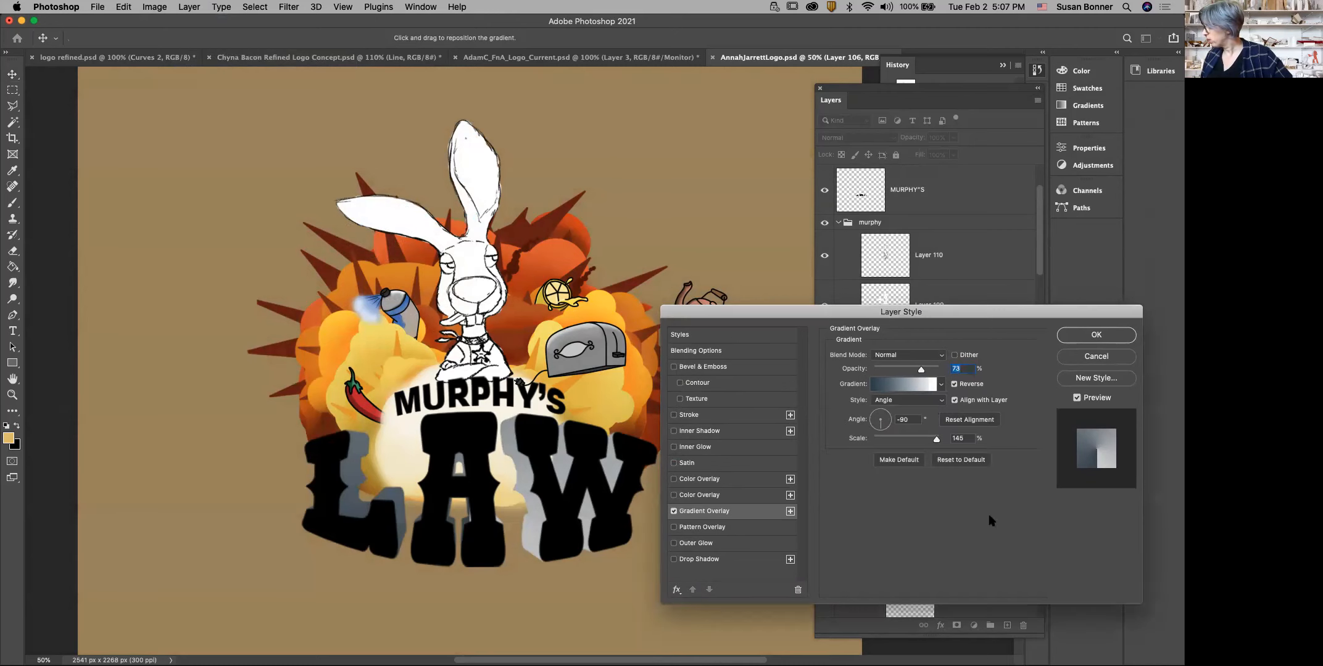
{"action": "left_click", "coordinate": [912, 388]}
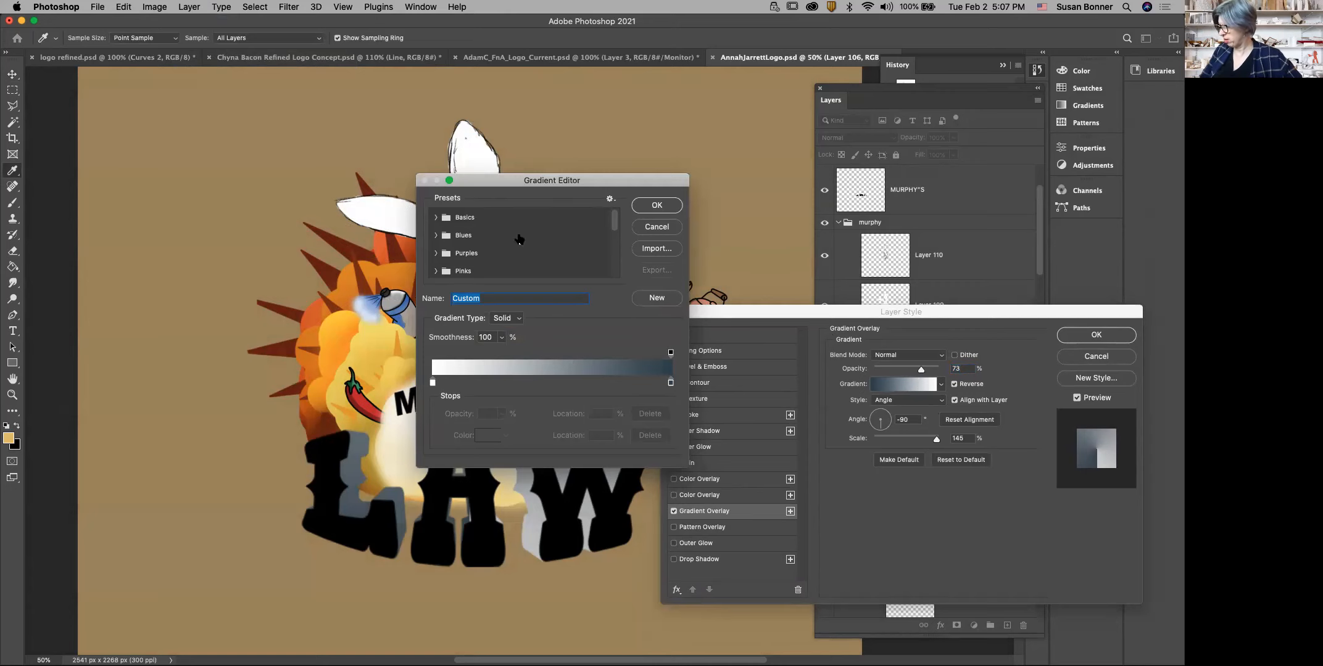
{"action": "scroll", "coordinate": [614, 225], "scroll_direction": "down", "scroll_amount": 4}
{"action": "scroll", "coordinate": [617, 247], "scroll_direction": "down", "scroll_amount": 2}
{"action": "scroll", "coordinate": [615, 253], "scroll_direction": "up", "scroll_amount": 3}
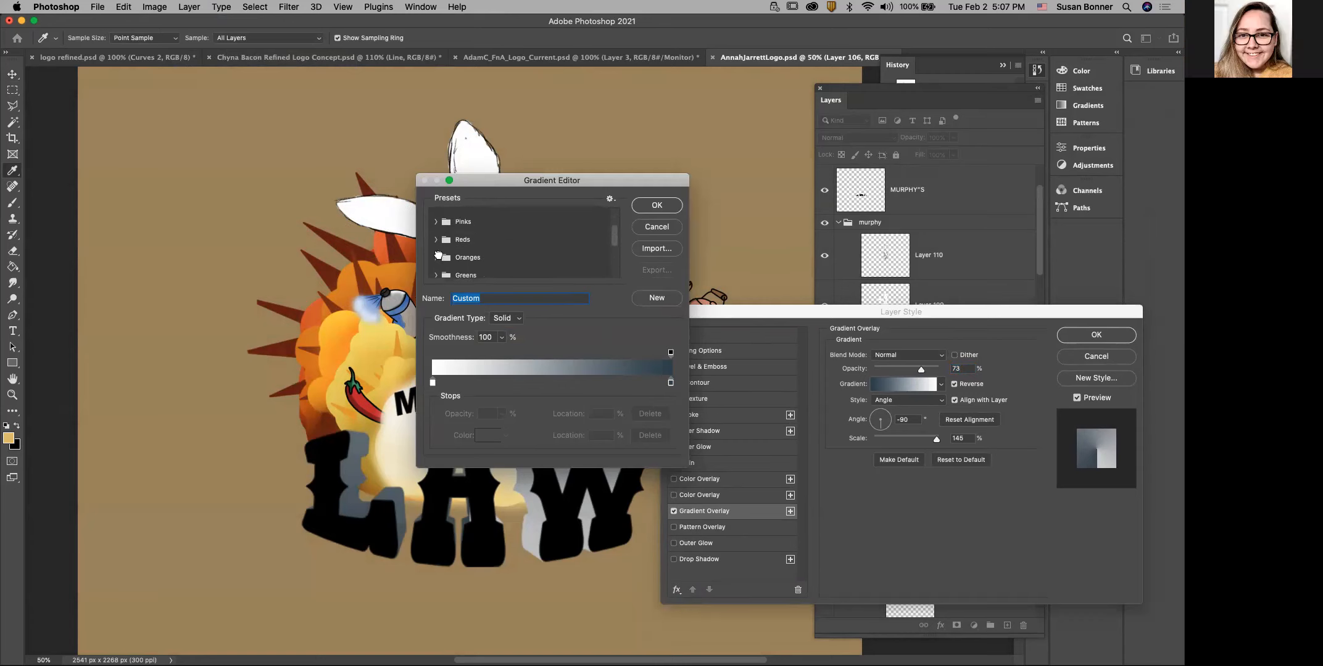
{"action": "left_click", "coordinate": [437, 257]}
{"action": "left_click_drag", "start_coordinate": [615, 232], "coordinate": [615, 245]}
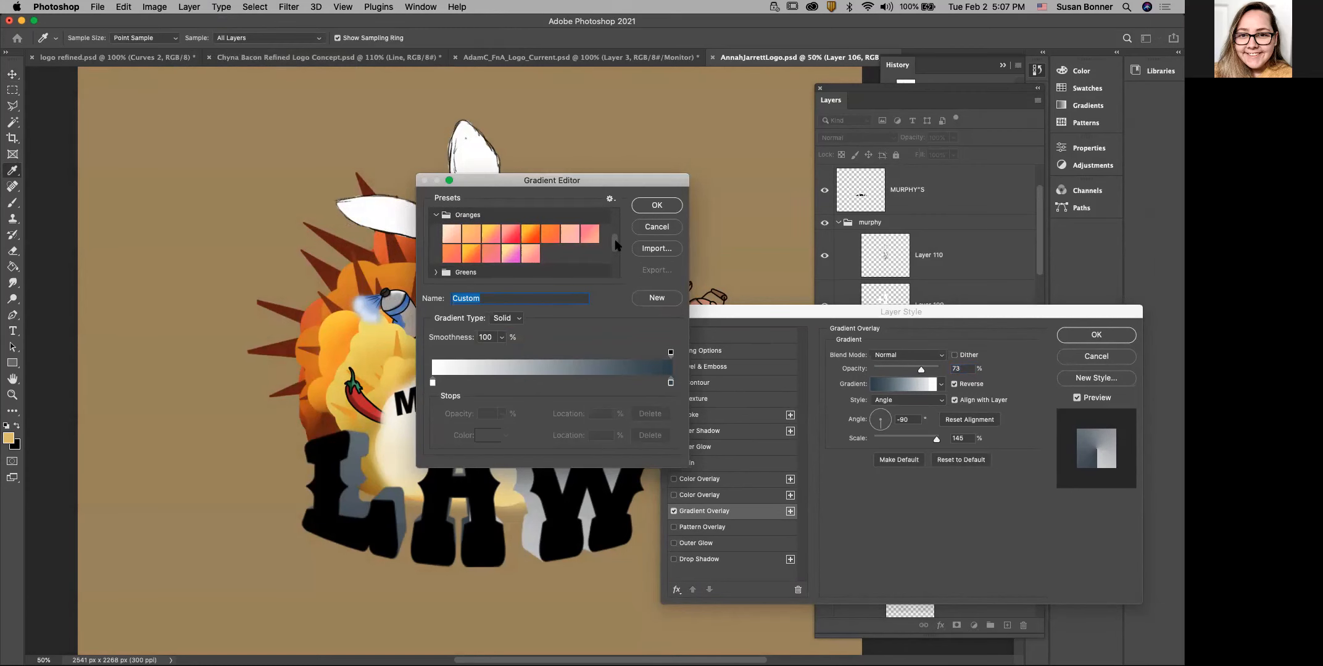
{"action": "left_click", "coordinate": [535, 238]}
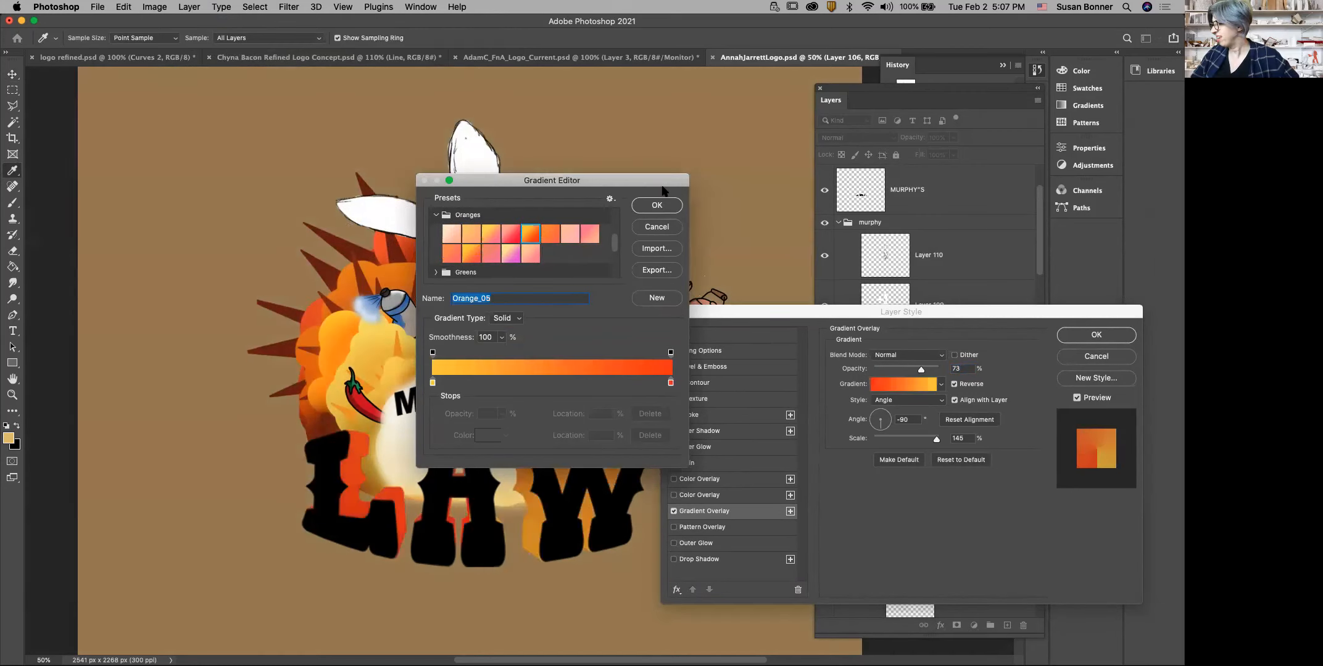
Step: Try shifting the gradient's colour stops, one to location 37%, and applying other orange presets such as Orange_12, and return to Orange_05
{"action": "left_click_drag", "start_coordinate": [605, 180], "coordinate": [862, 248]}
{"action": "left_click_drag", "start_coordinate": [940, 219], "coordinate": [916, 130]}
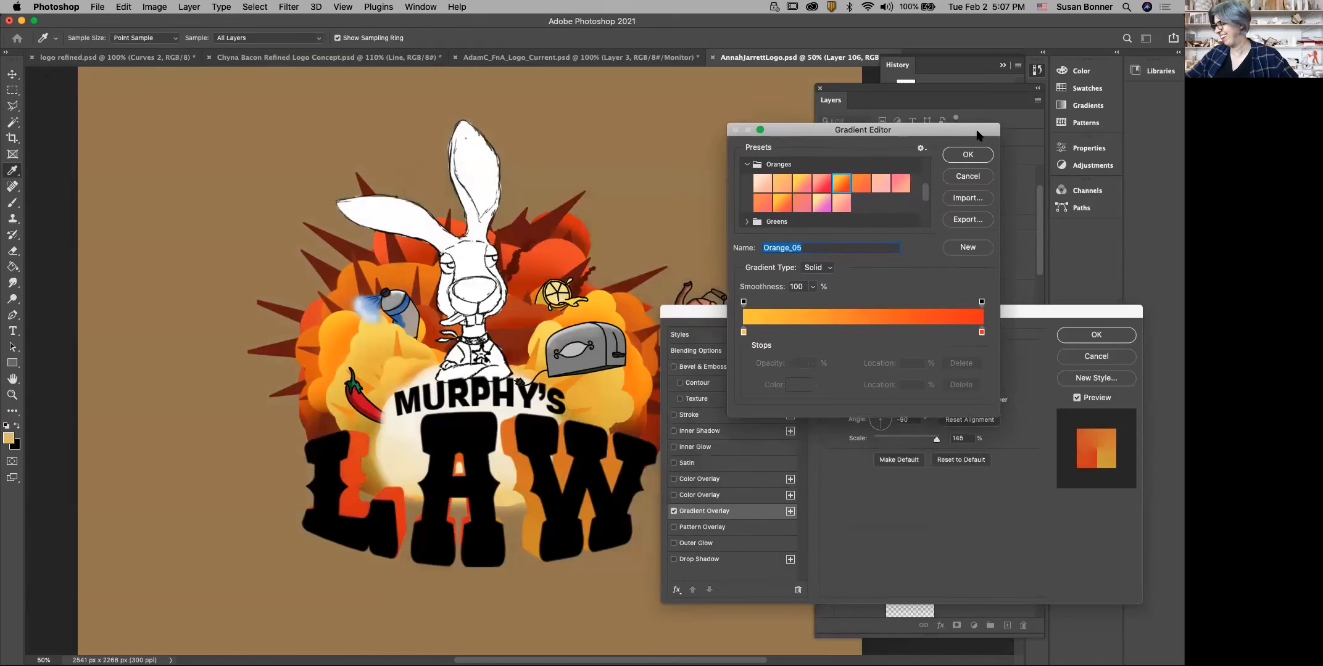
{"action": "left_click_drag", "start_coordinate": [981, 334], "coordinate": [951, 343]}
{"action": "left_click_drag", "start_coordinate": [743, 332], "coordinate": [831, 333]}
{"action": "left_click", "coordinate": [825, 203]}
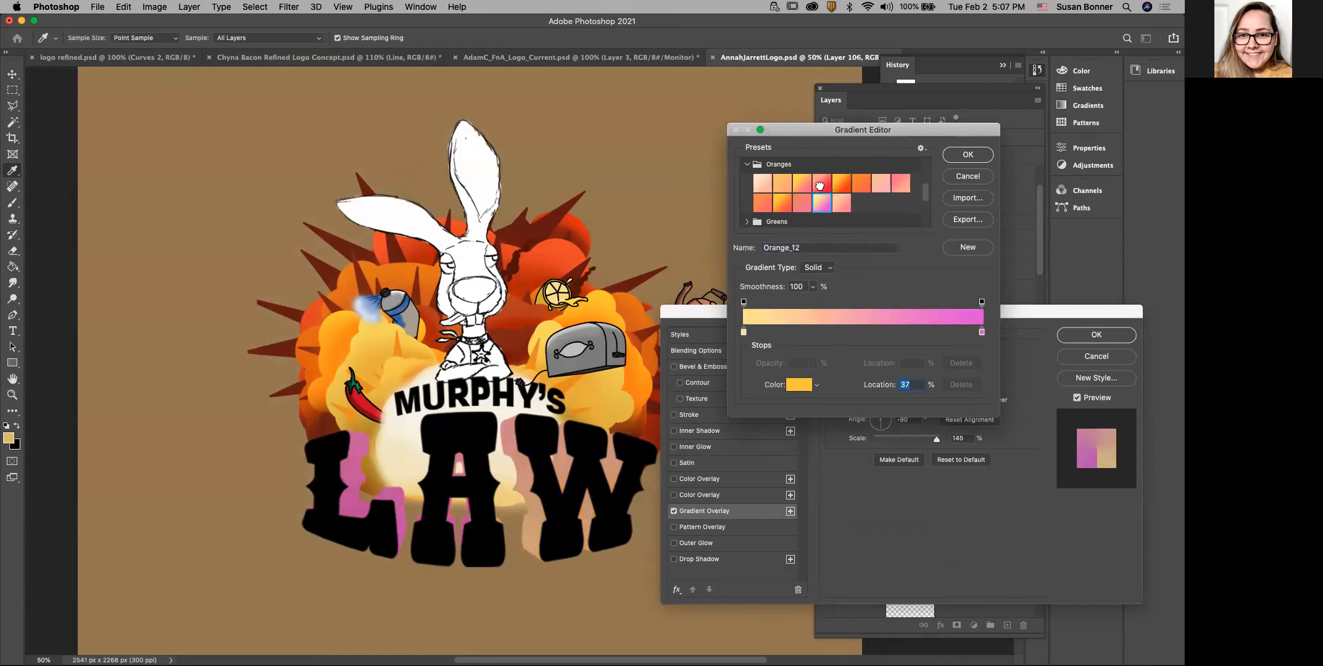
{"action": "left_click", "coordinate": [823, 183]}
{"action": "left_click", "coordinate": [847, 190]}
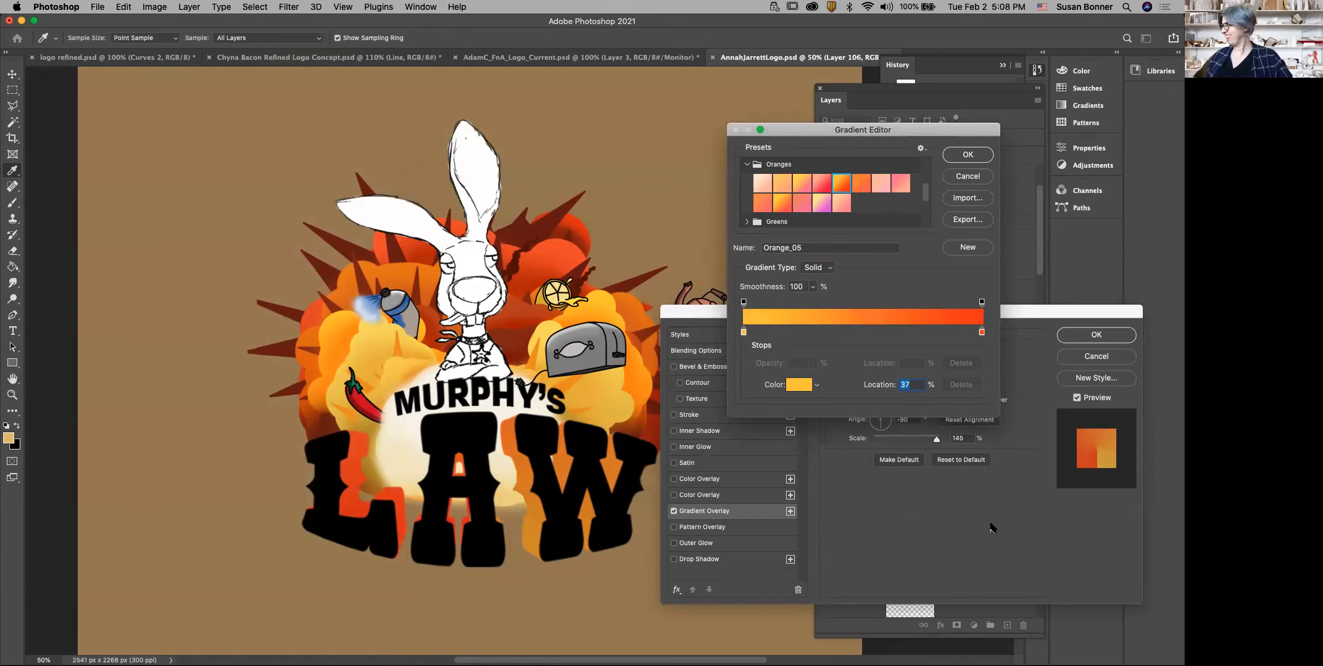
Step: Change the gradient's colour stop at location 100% to the softer red-orange e64a1f and accept the edited gradient
{"action": "left_click", "coordinate": [982, 333]}
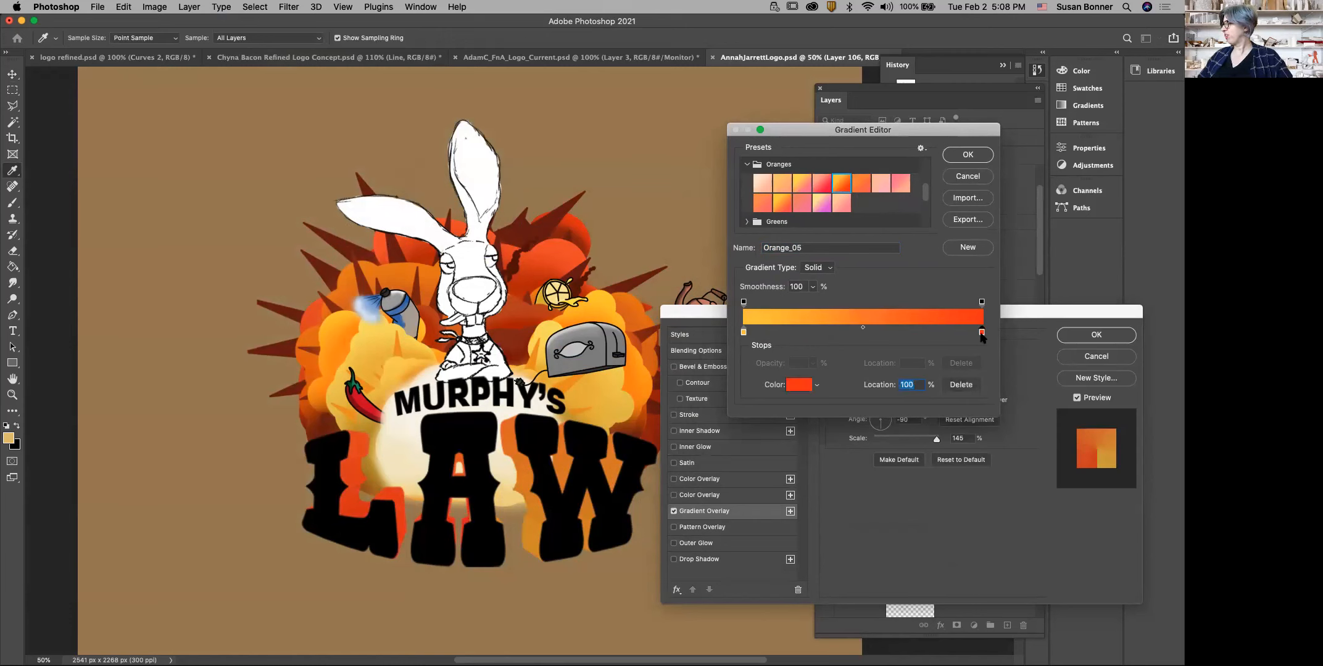
{"action": "left_click", "coordinate": [798, 385]}
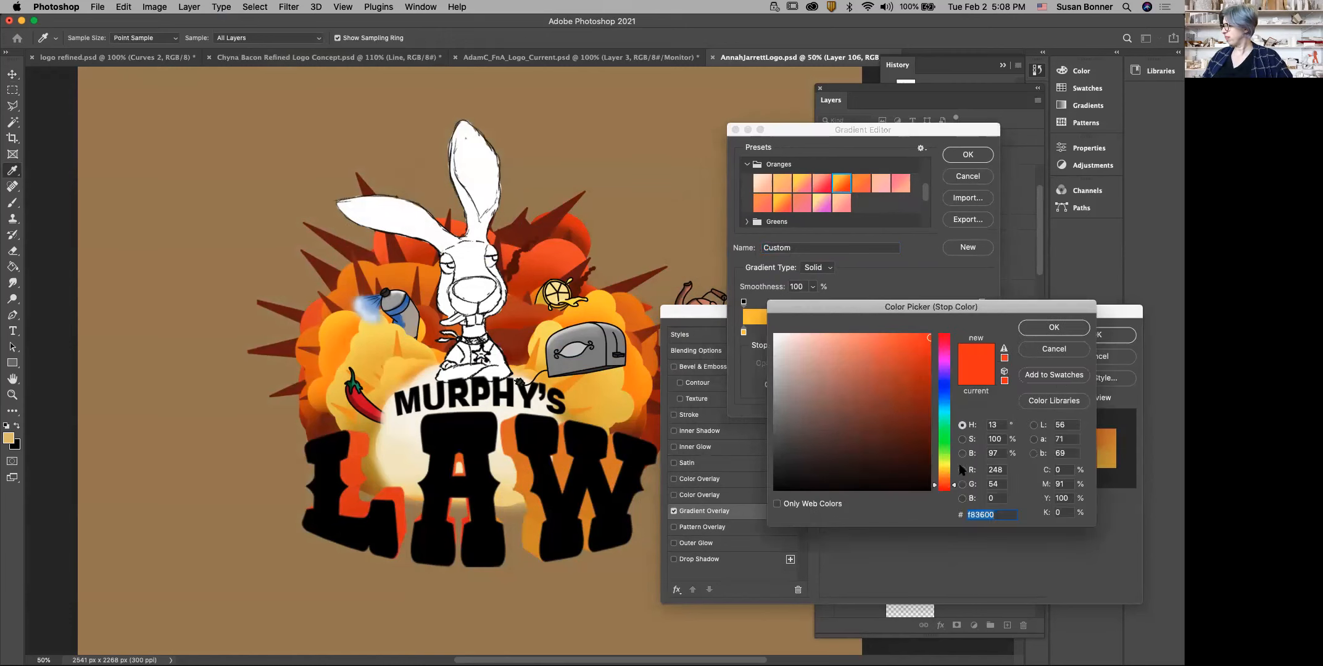
{"action": "left_click", "coordinate": [906, 391]}
{"action": "left_click_drag", "start_coordinate": [913, 381], "coordinate": [911, 348]}
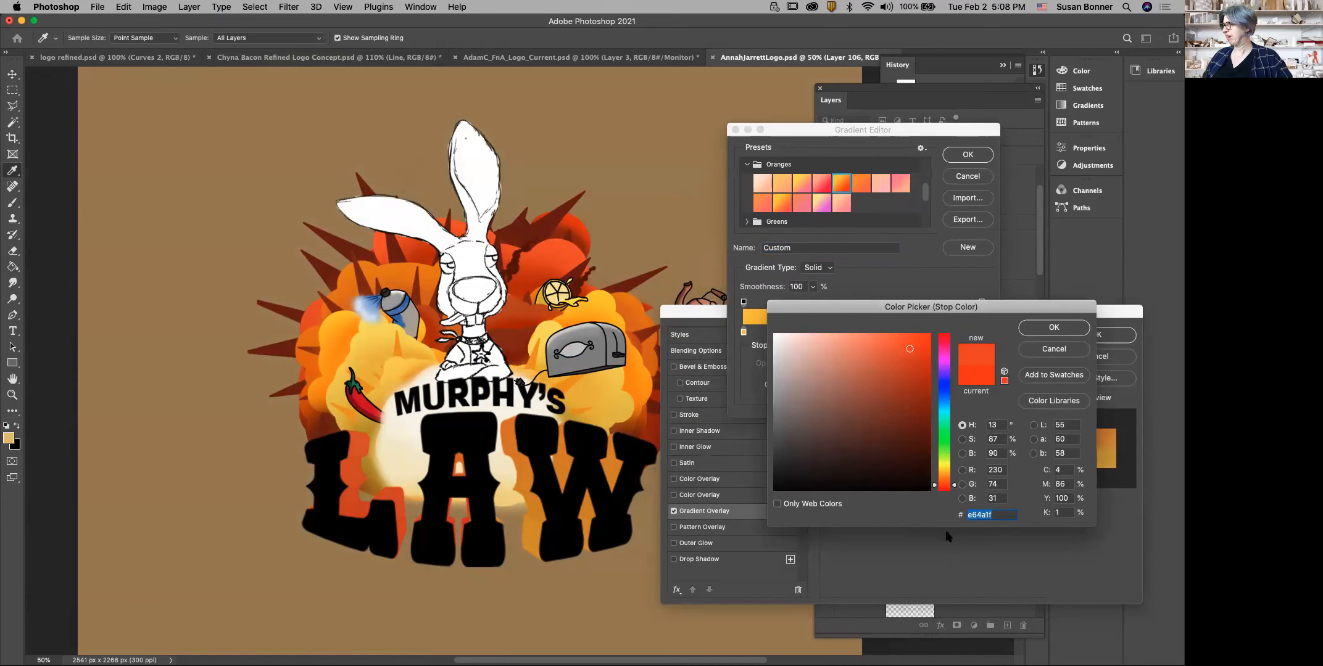
{"action": "left_click", "coordinate": [1072, 333]}
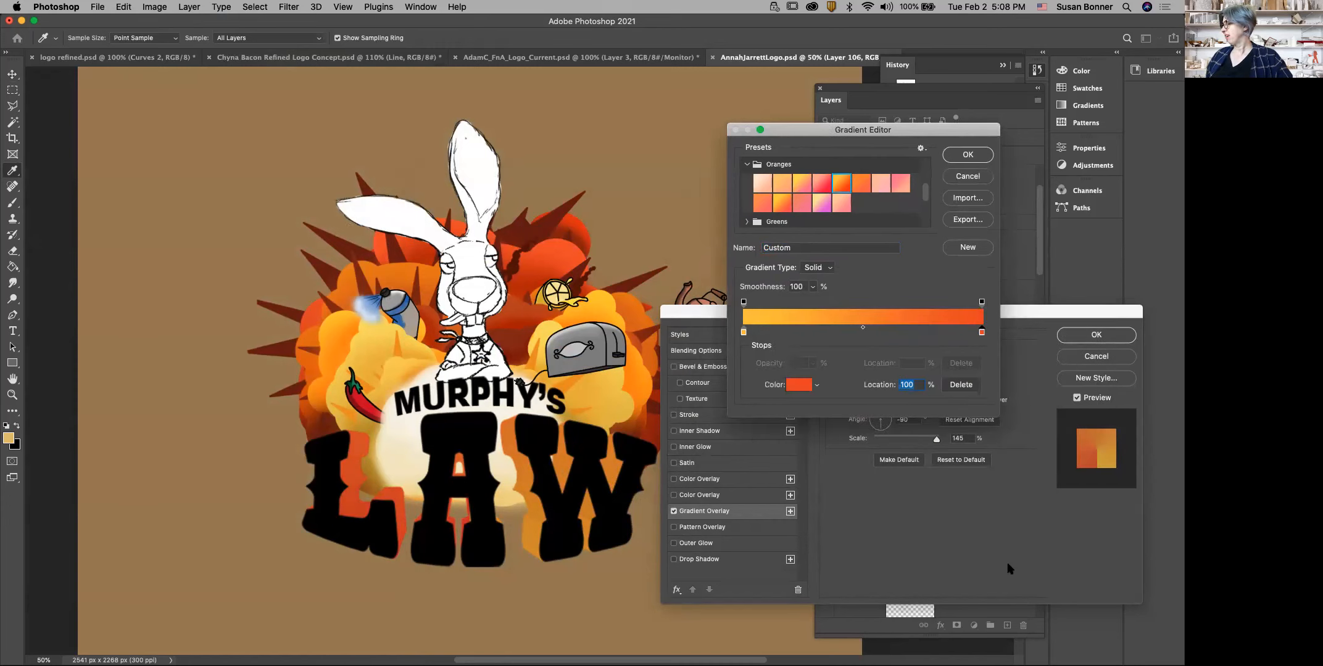
{"action": "left_click", "coordinate": [970, 157]}
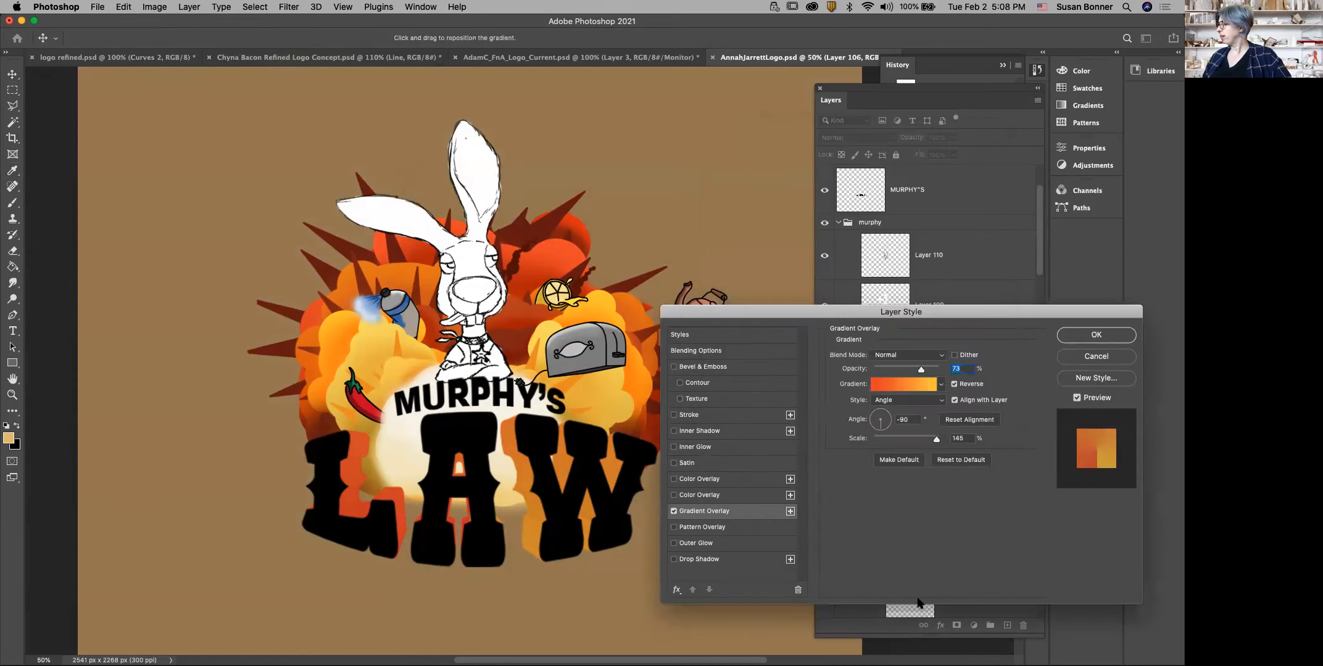
Step: Try adding an Outer Glow to Layer 106 and change its glow colour from teal to orange
{"action": "left_click_drag", "start_coordinate": [293, 183], "coordinate": [1086, 289]}
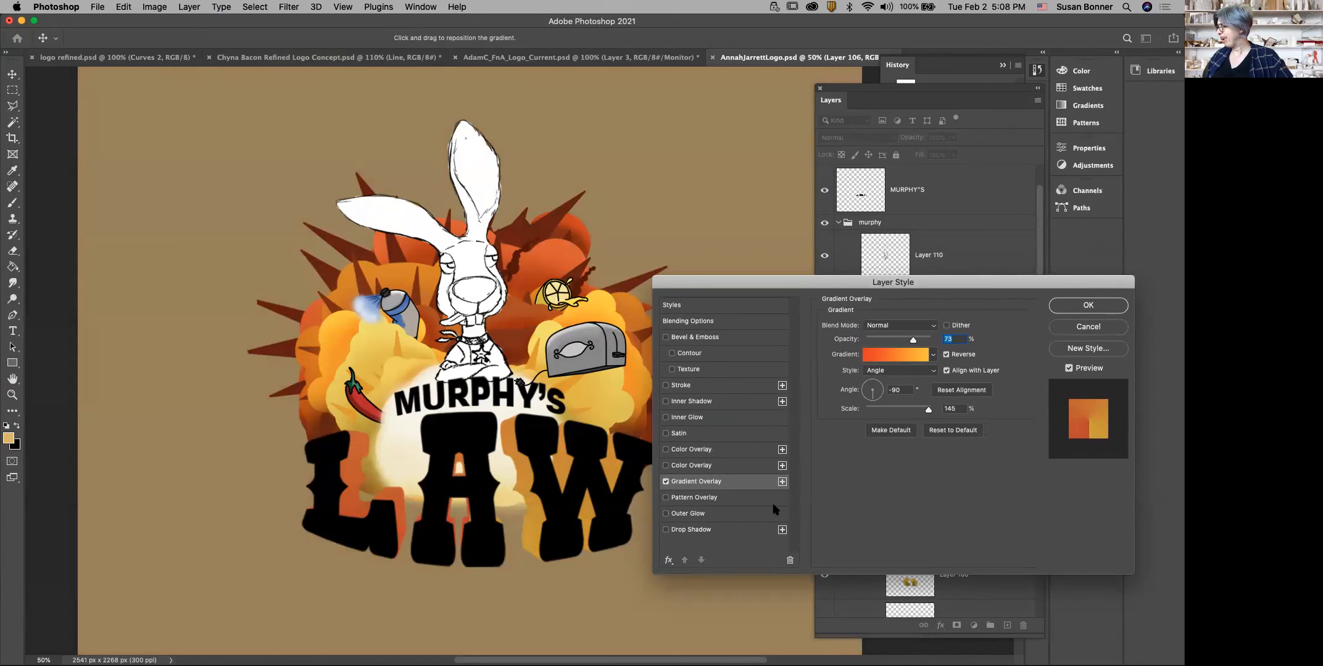
{"action": "left_click", "coordinate": [666, 514]}
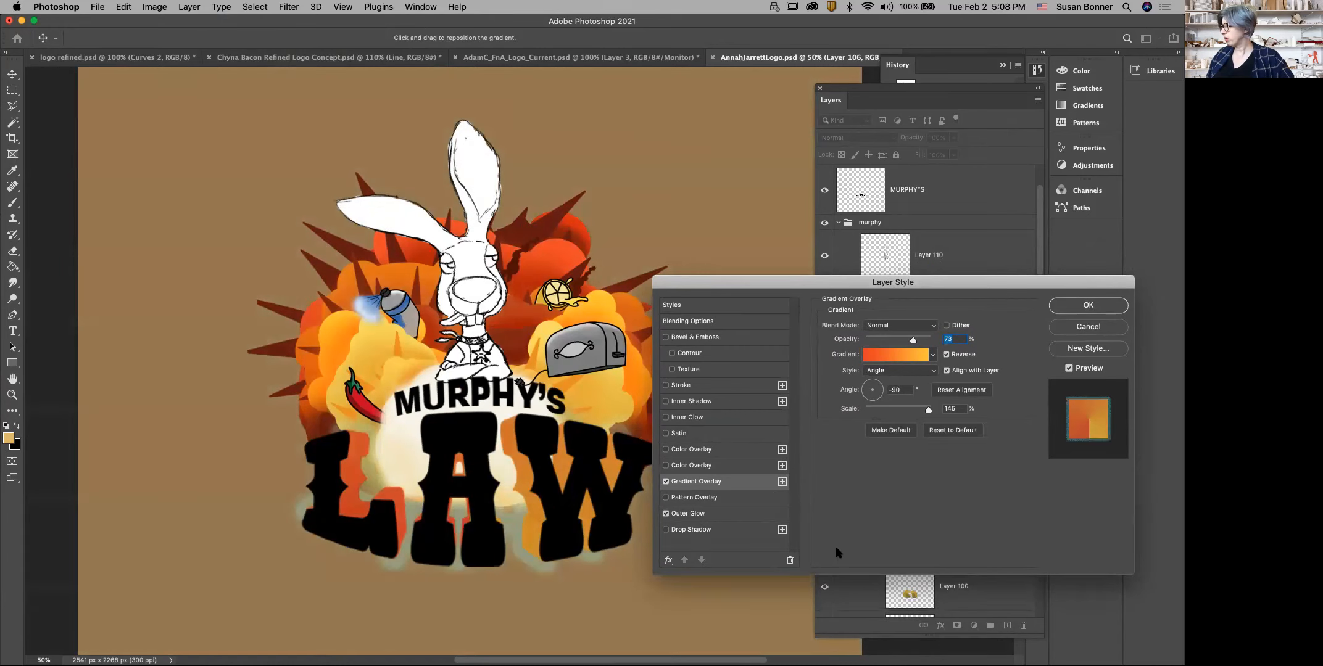
{"action": "left_click", "coordinate": [701, 515]}
{"action": "left_click", "coordinate": [851, 369]}
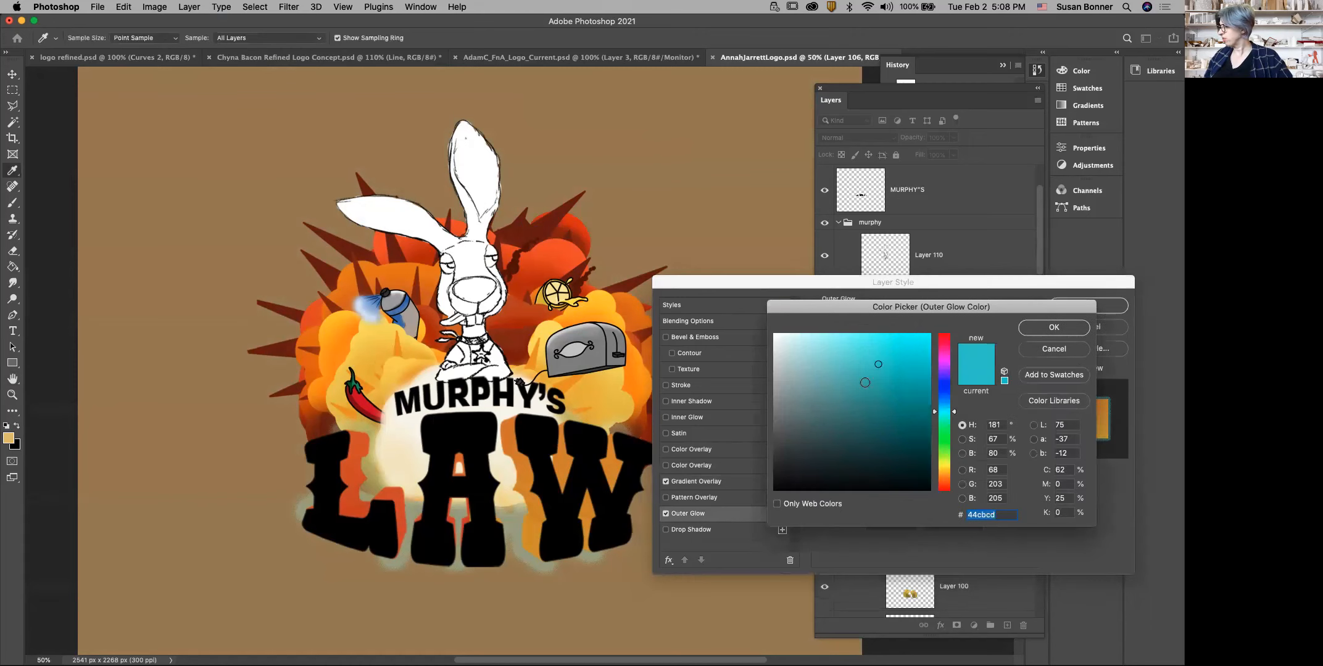
{"action": "left_click", "coordinate": [944, 475]}
{"action": "left_click", "coordinate": [917, 344]}
{"action": "left_click", "coordinate": [1054, 328]}
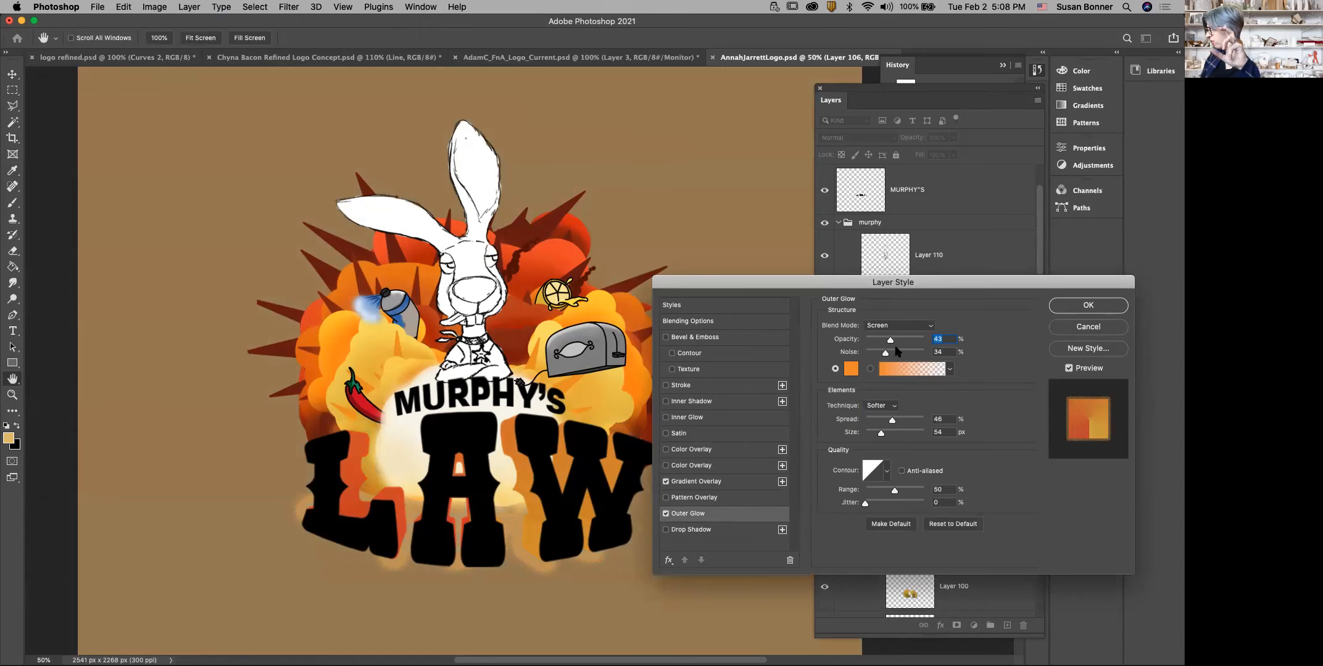
Step: Try softening the glow with 21% opacity, 0% noise, 29% spread, 0 px size and a V-shaped contour
{"action": "mouse_move", "coordinate": [885, 353]}
{"action": "left_mouse_down"}
{"action": "mouse_move", "coordinate": [864, 357]}
{"action": "mouse_move", "coordinate": [880, 345]}
{"action": "left_mouse_up"}
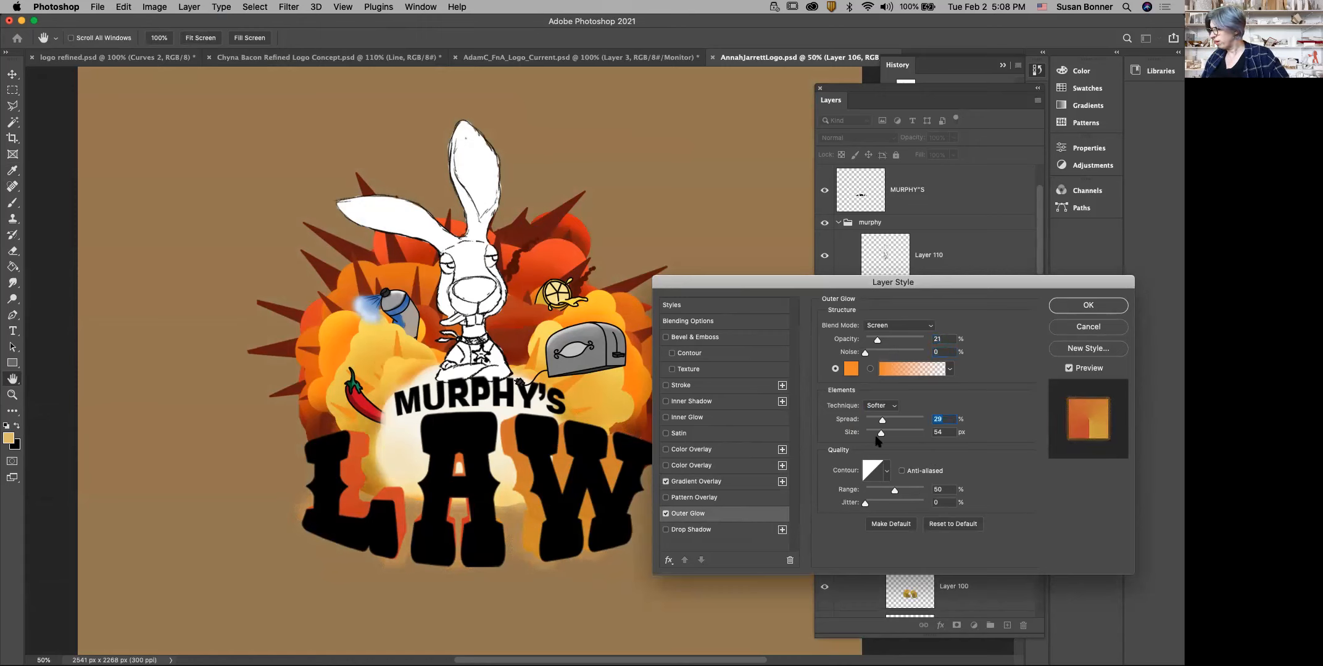
{"action": "mouse_move", "coordinate": [880, 436]}
{"action": "left_mouse_down"}
{"action": "mouse_move", "coordinate": [866, 437]}
{"action": "mouse_move", "coordinate": [893, 440]}
{"action": "mouse_move", "coordinate": [865, 440]}
{"action": "left_mouse_up"}
{"action": "left_click", "coordinate": [886, 473]}
{"action": "left_click", "coordinate": [854, 504]}
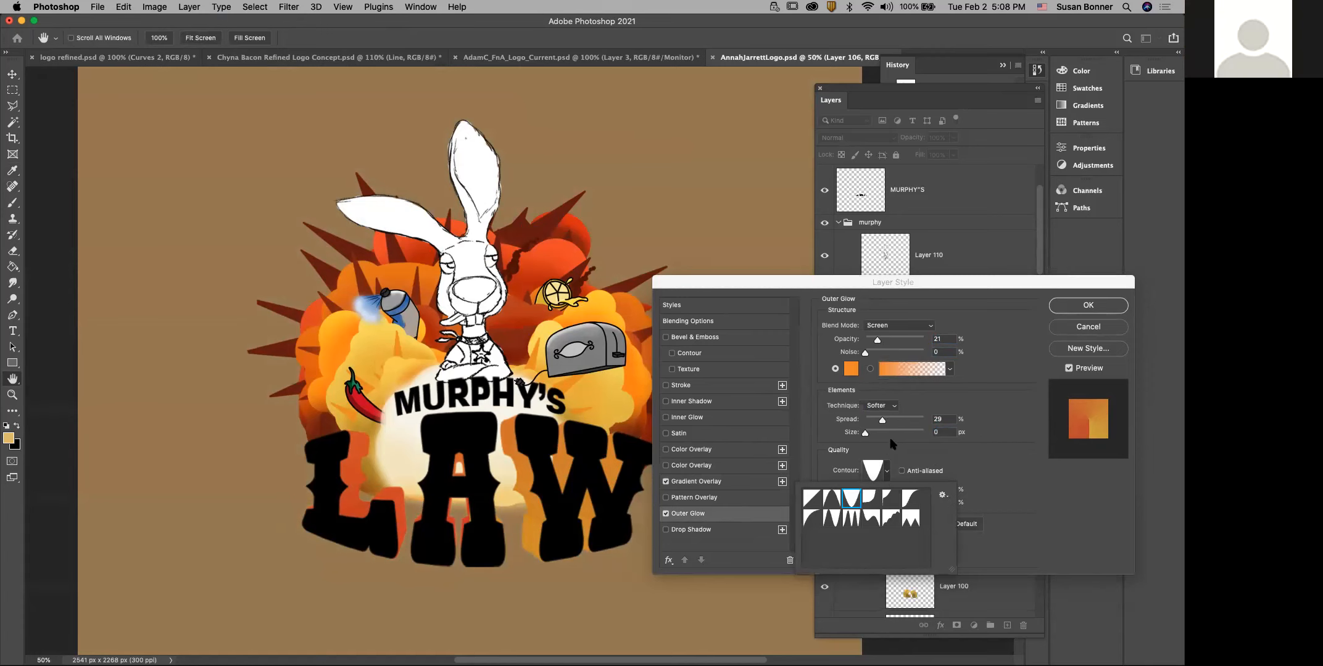
{"action": "left_click", "coordinate": [867, 433]}
{"action": "left_click_drag", "start_coordinate": [867, 433], "coordinate": [800, 495]}
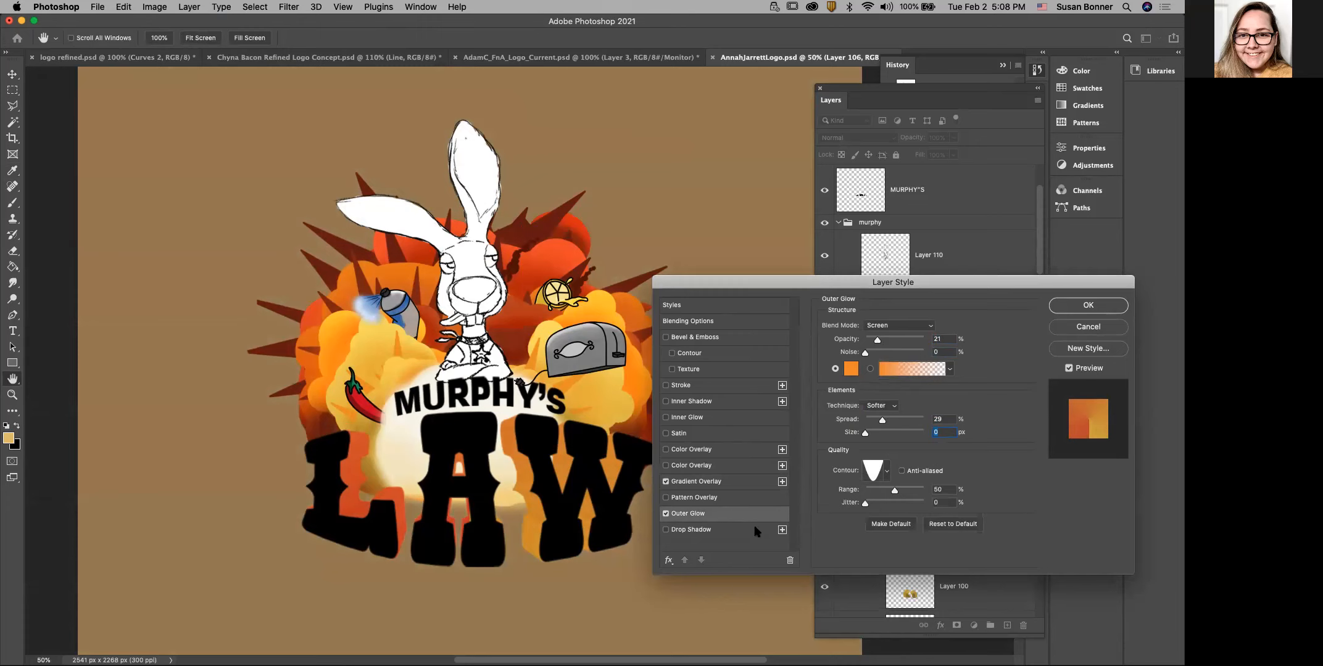
Step: Turn off the Outer Glow and apply the layer style with only the Gradient Overlay enabled
{"action": "left_click", "coordinate": [667, 515]}
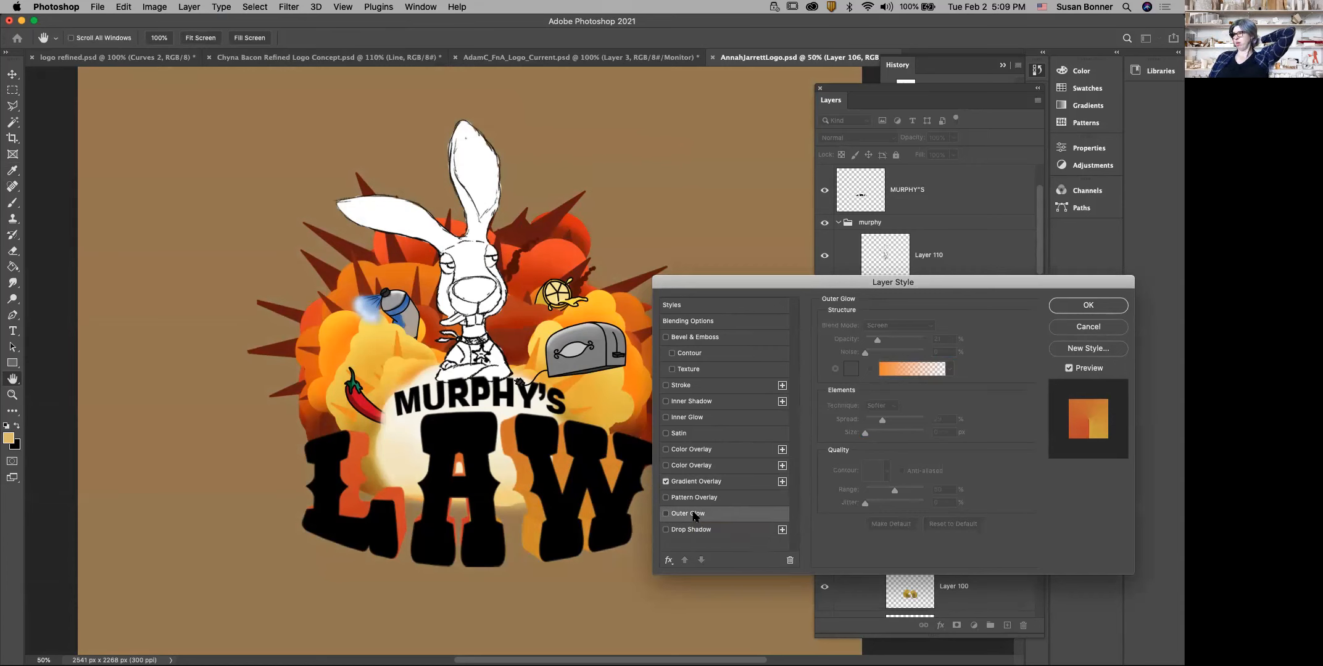
{"action": "left_click", "coordinate": [1084, 305]}
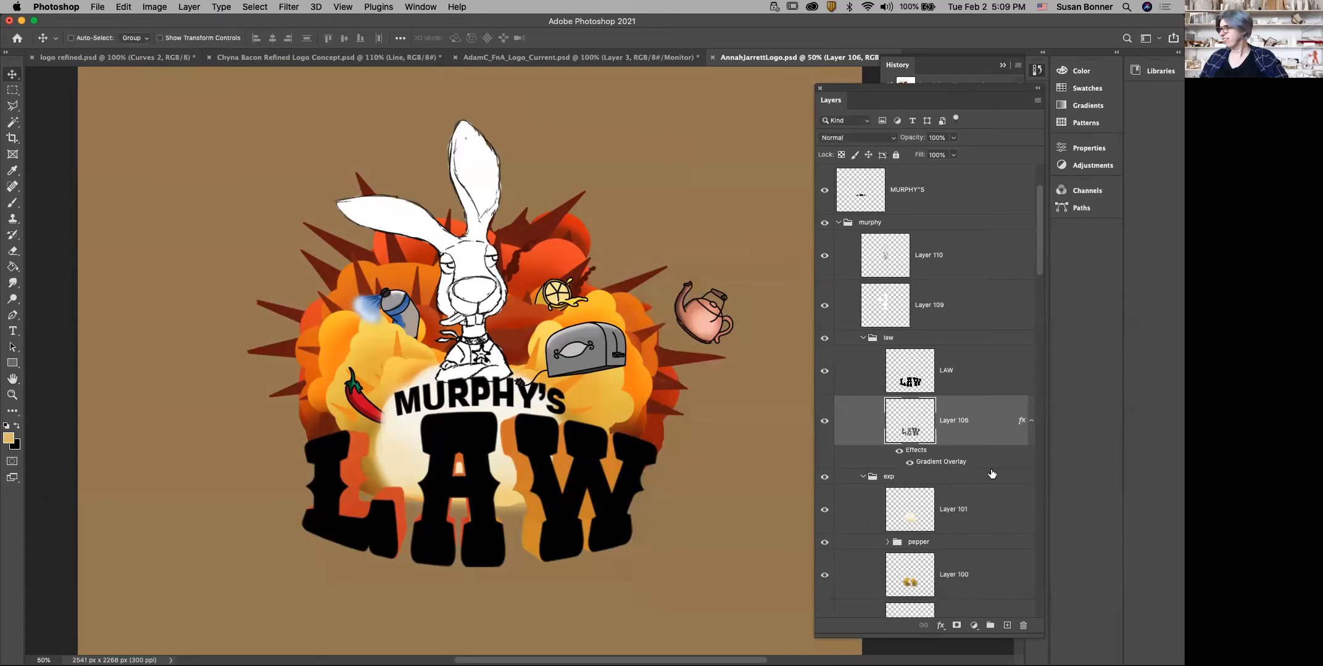
Step: Add a new layer above Layer 106 in the law group and name it "paint lihgts"
{"action": "left_click", "coordinate": [1007, 626]}
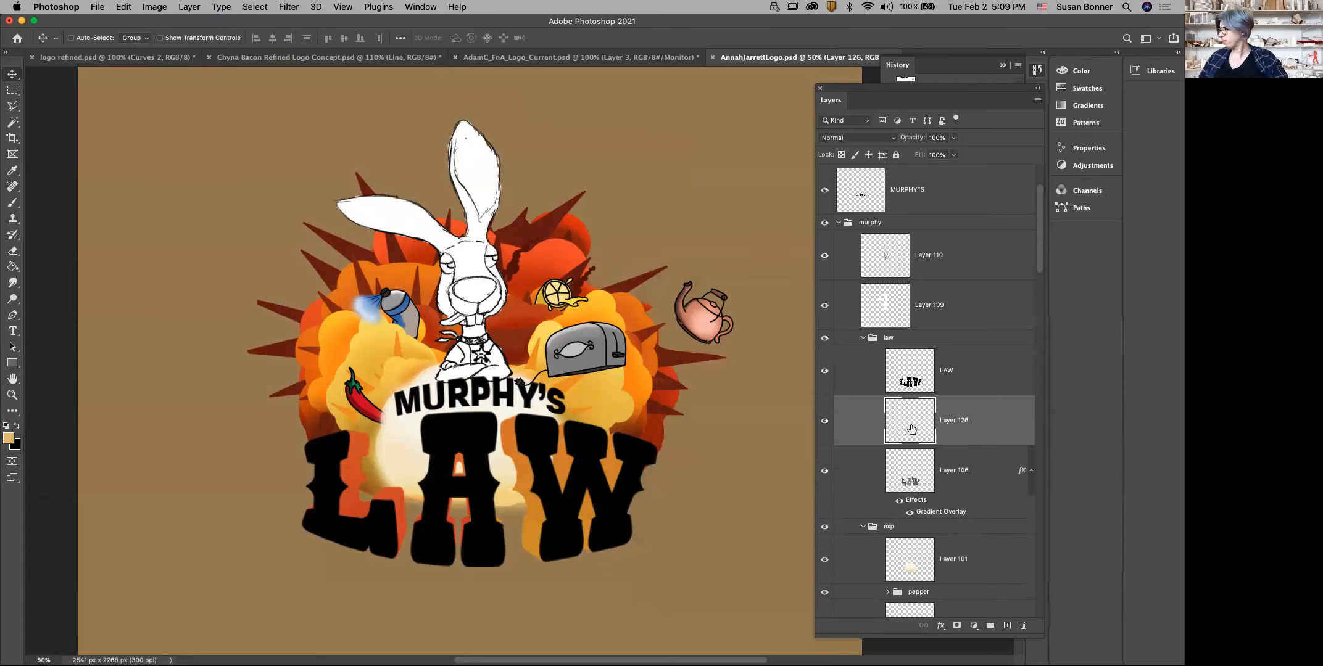
{"action": "type", "text": "paint lihgts"}
{"action": "key", "text": "Return"}
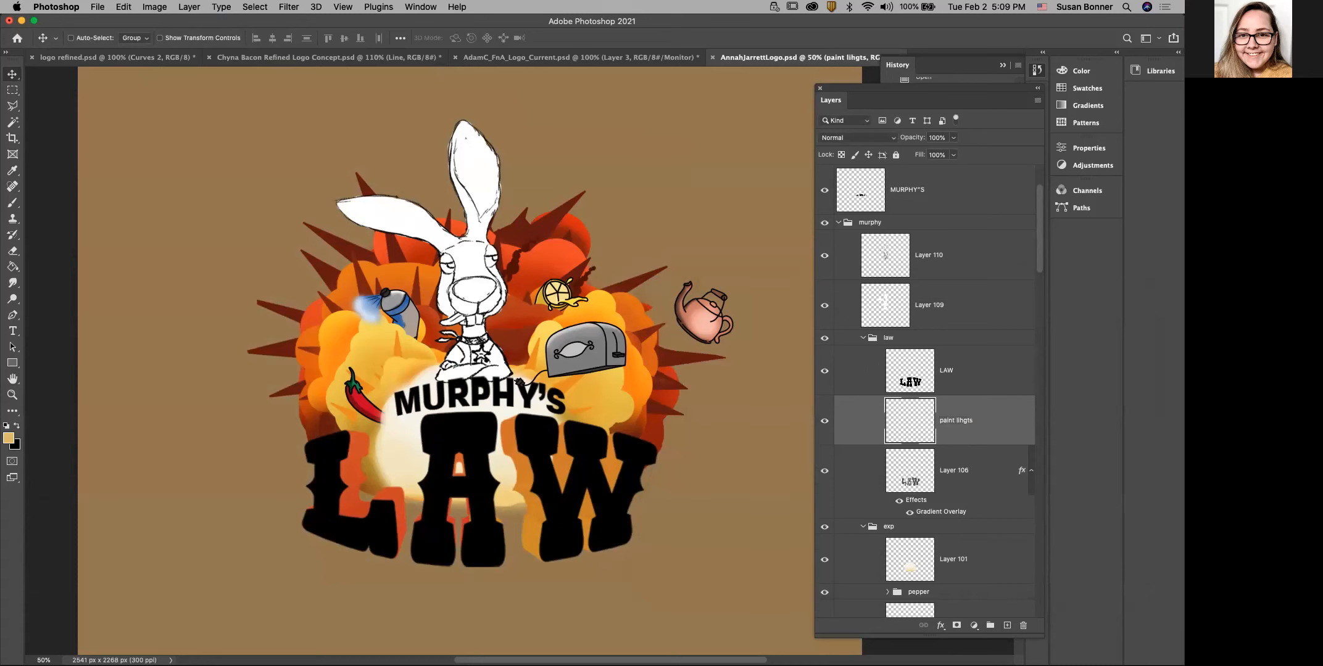
Step: Set up a 35 px soft round Color Dodge brush and try a dab on the lower orange side of the W
{"action": "key", "text": "z"}
{"action": "left_click", "coordinate": [569, 513]}
{"action": "left_click", "coordinate": [579, 530]}
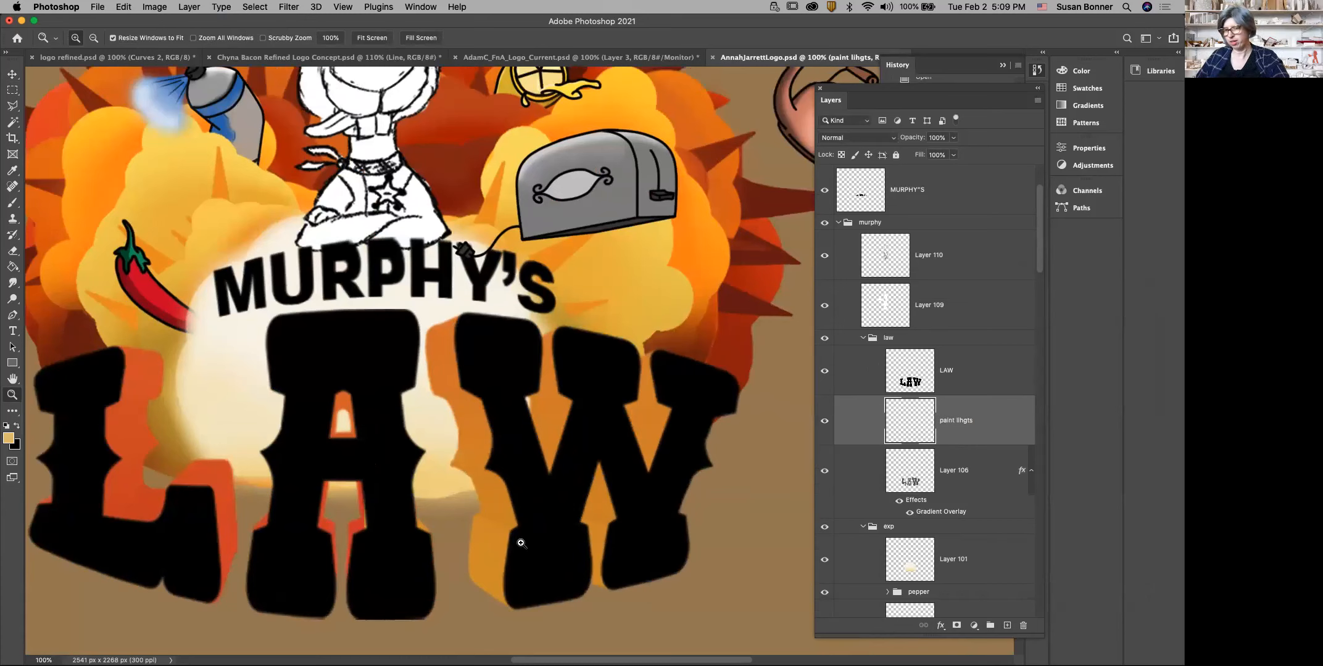
{"action": "key", "text": "i"}
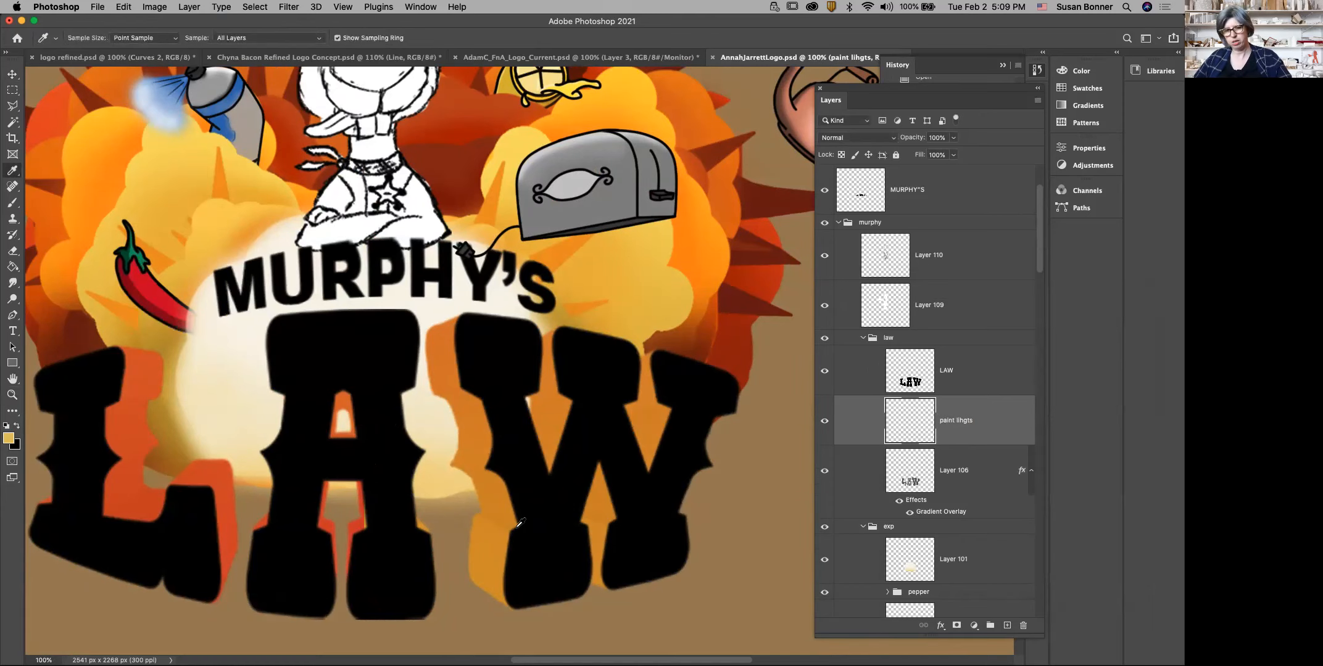
{"action": "key", "text": "b"}
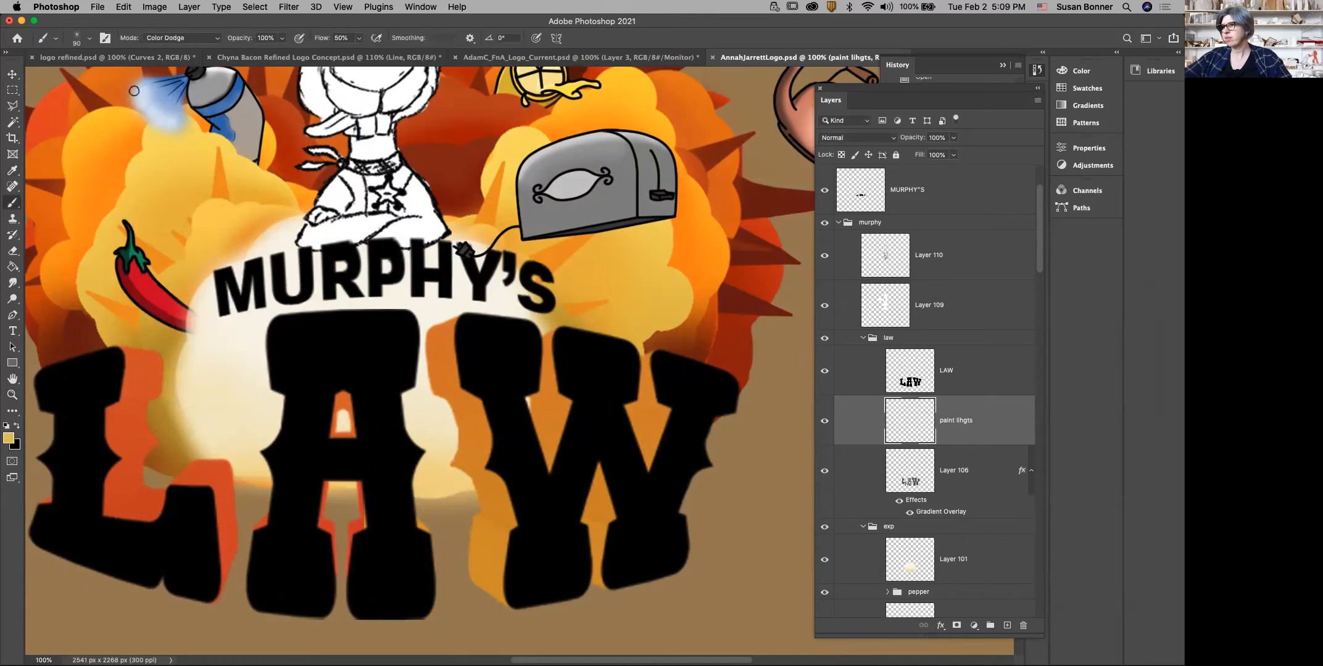
{"action": "left_click", "coordinate": [90, 39]}
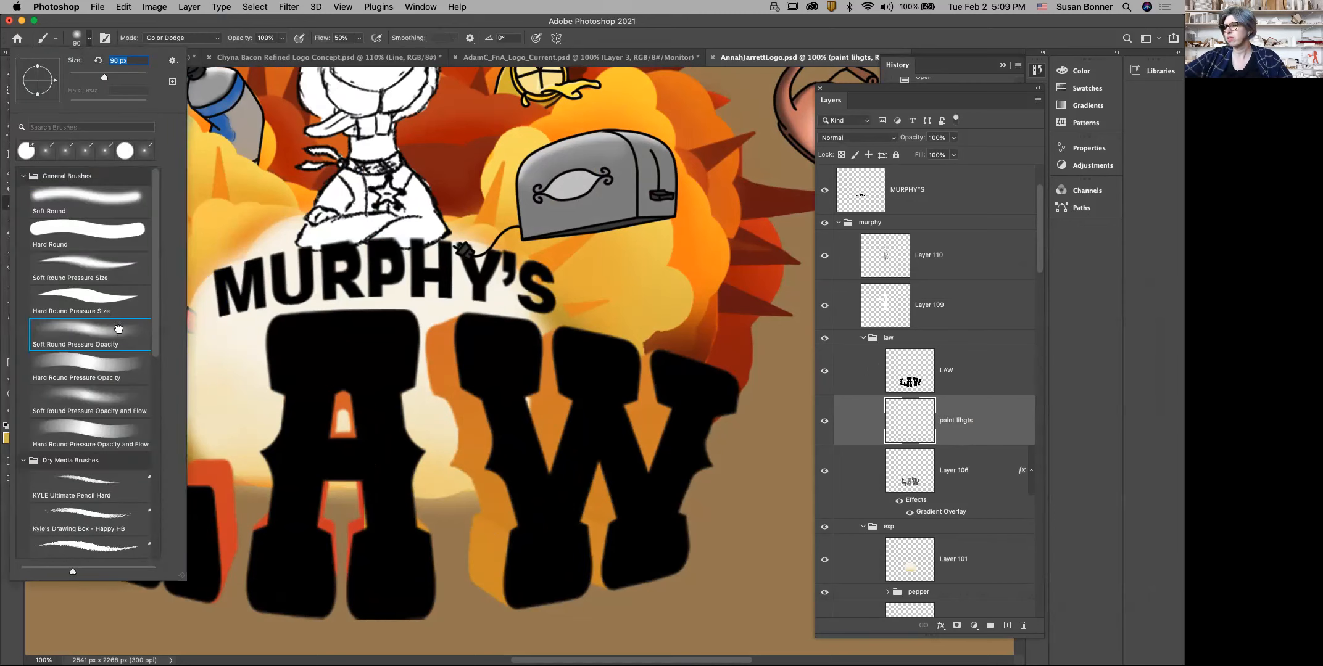
{"action": "left_click", "coordinate": [434, 26]}
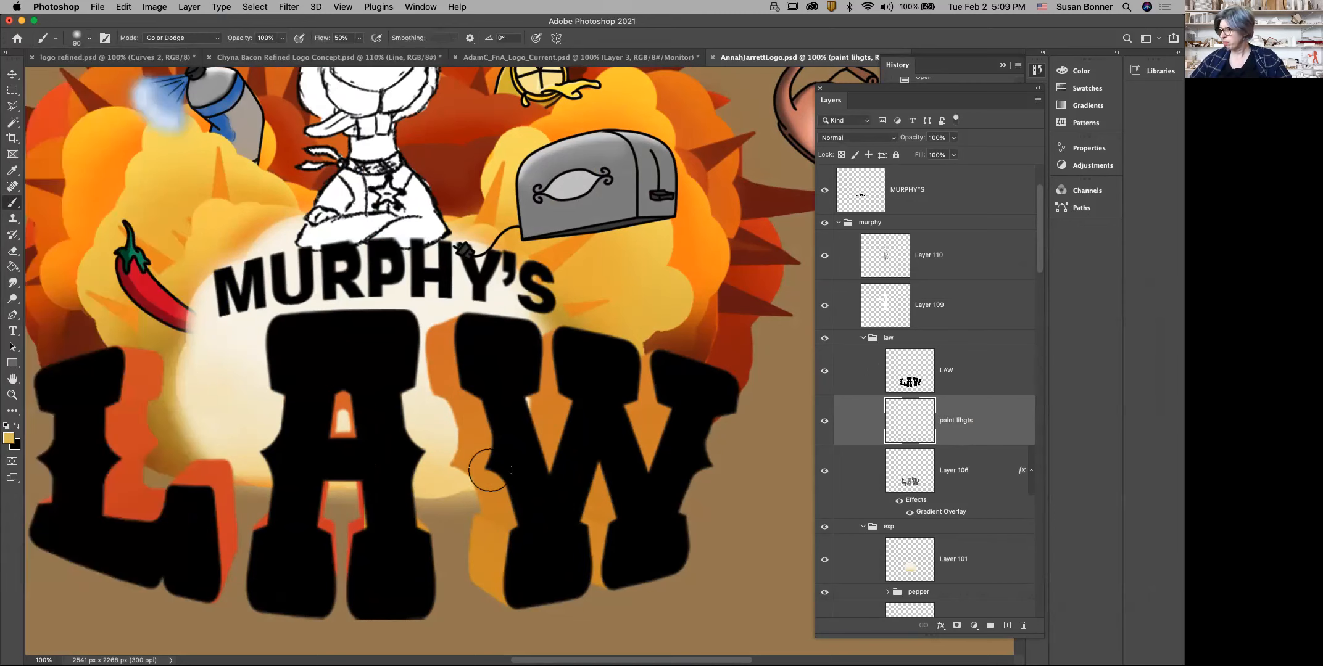
{"action": "key", "text": "bracketleft"}
{"action": "key", "text": "bracketleft"}
{"action": "key", "text": "bracketleft"}
{"action": "key", "text": "bracketleft"}
{"action": "key", "text": "bracketleft"}
{"action": "left_click_drag", "start_coordinate": [479, 524], "coordinate": [477, 522]}
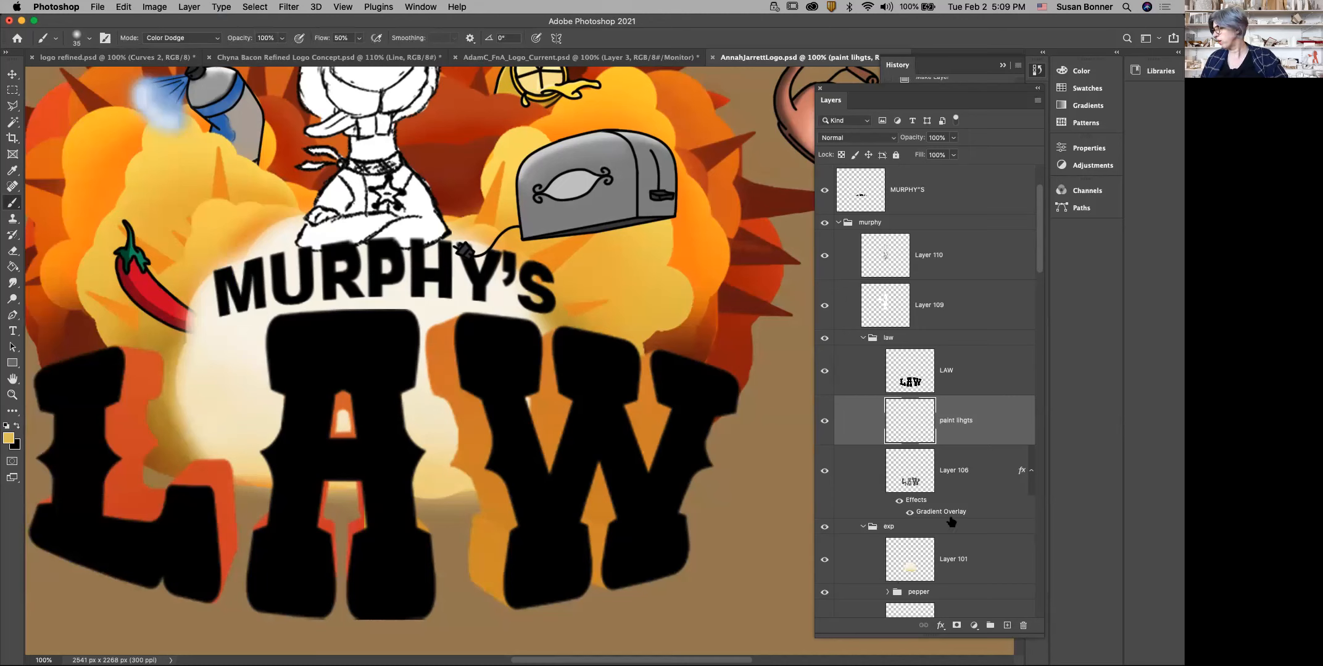
Step: Load the outline of Layer 106 as a selection, make the paint lihgts layer active and hide the selection edges
{"action": "left_click", "coordinate": [913, 485]}
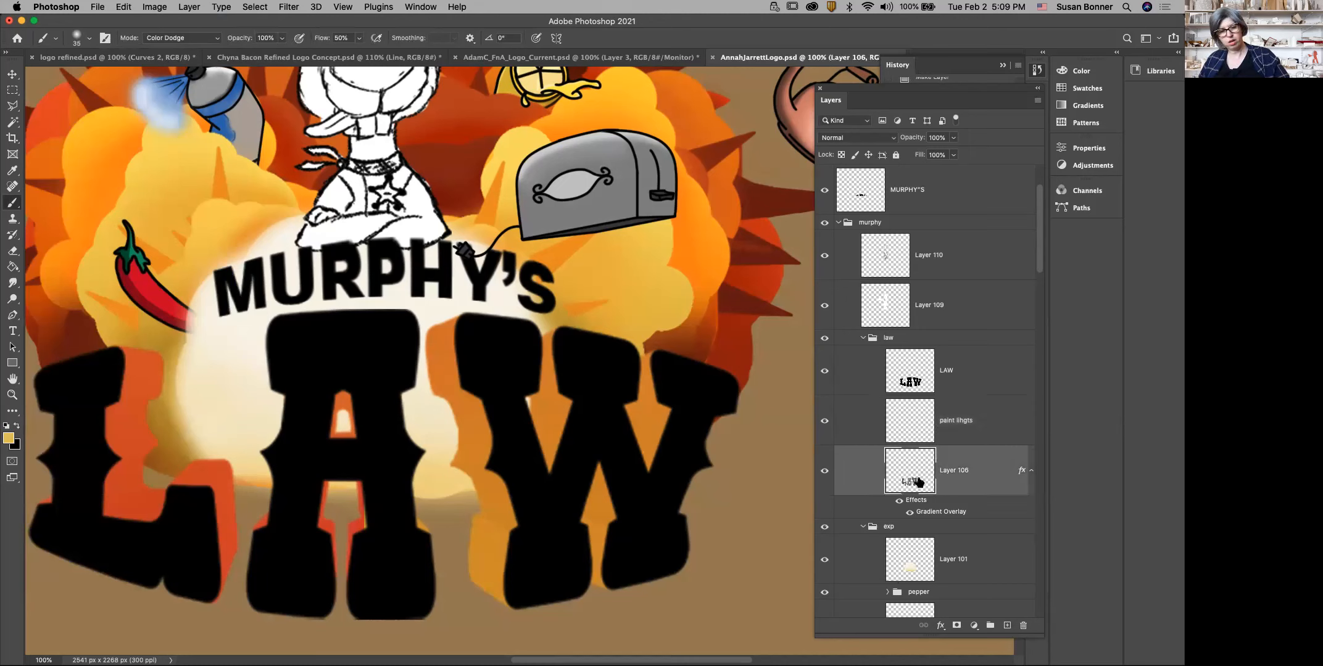
{"action": "left_click", "coordinate": [920, 482], "text": "super"}
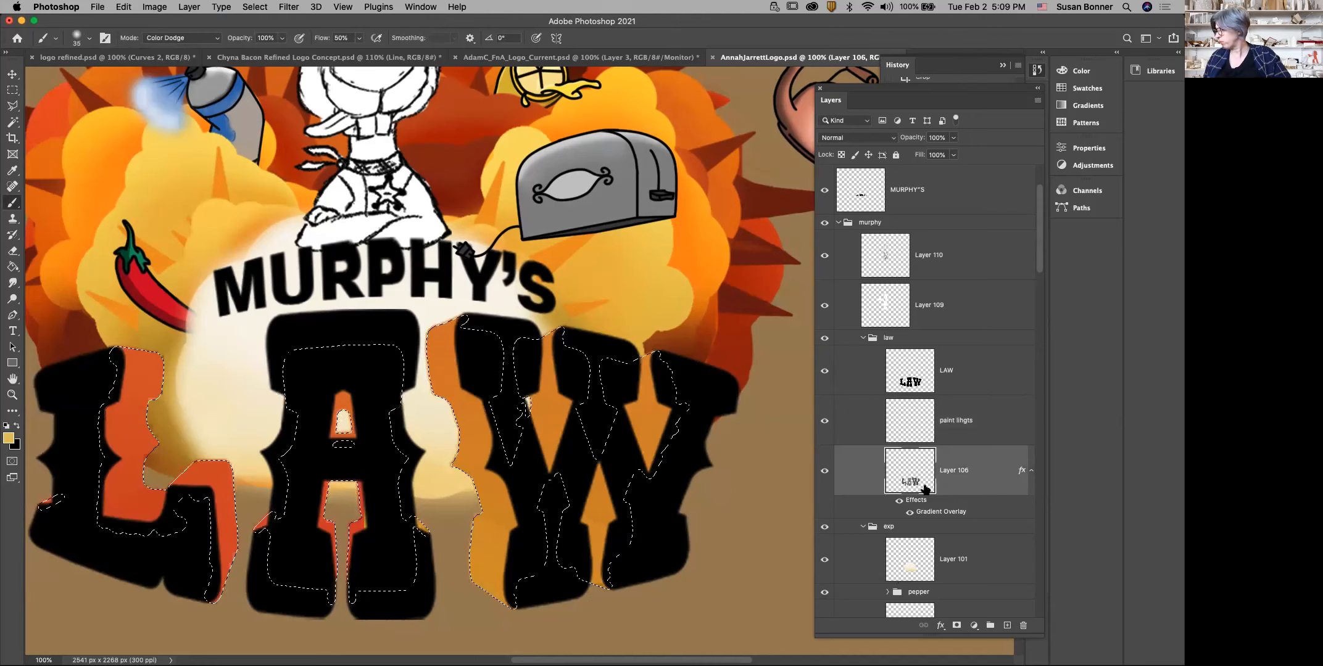
{"action": "left_click", "coordinate": [956, 433]}
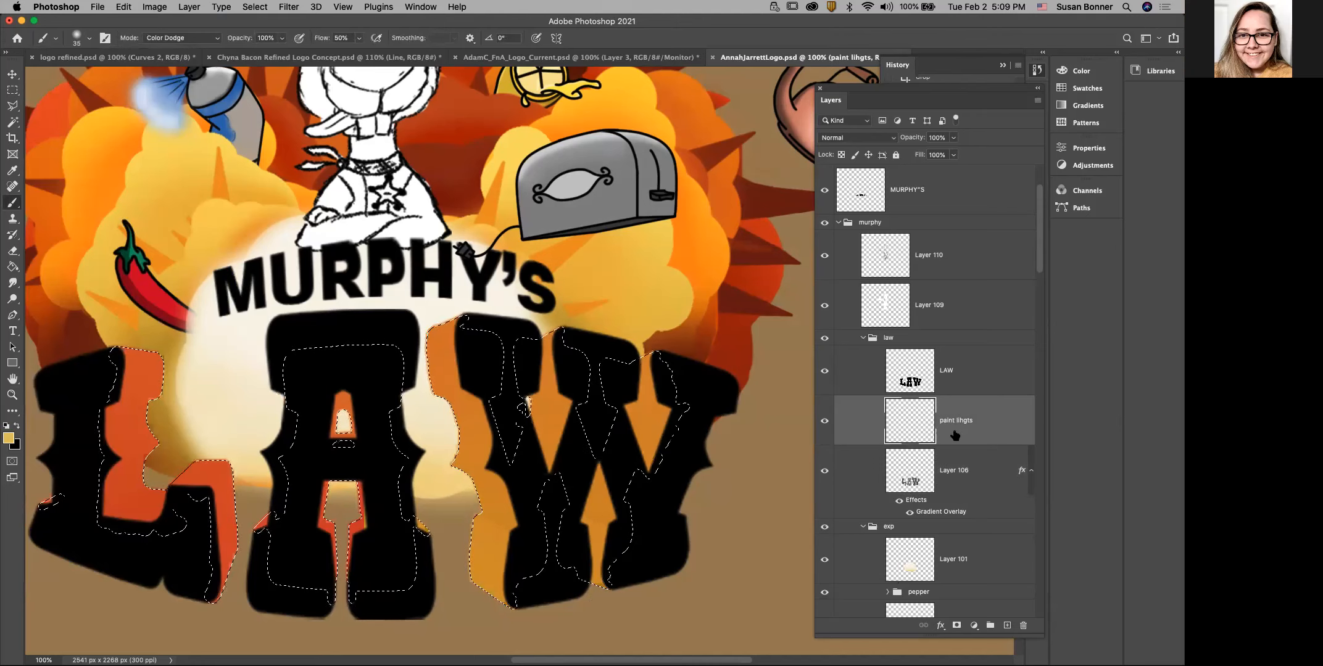
{"action": "key", "text": "super+h"}
Step: Paint yellow Color Dodge highlights down the orange side faces of the W, enlarging the brush for the broader strokes
{"action": "left_click_drag", "start_coordinate": [473, 520], "coordinate": [481, 539]}
{"action": "key", "text": "bracketright"}
{"action": "key", "text": "bracketright"}
{"action": "key", "text": "bracketright"}
{"action": "key", "text": "bracketright"}
{"action": "key", "text": "bracketright"}
{"action": "key", "text": "bracketright"}
{"action": "key", "text": "bracketright"}
{"action": "key", "text": "bracketright"}
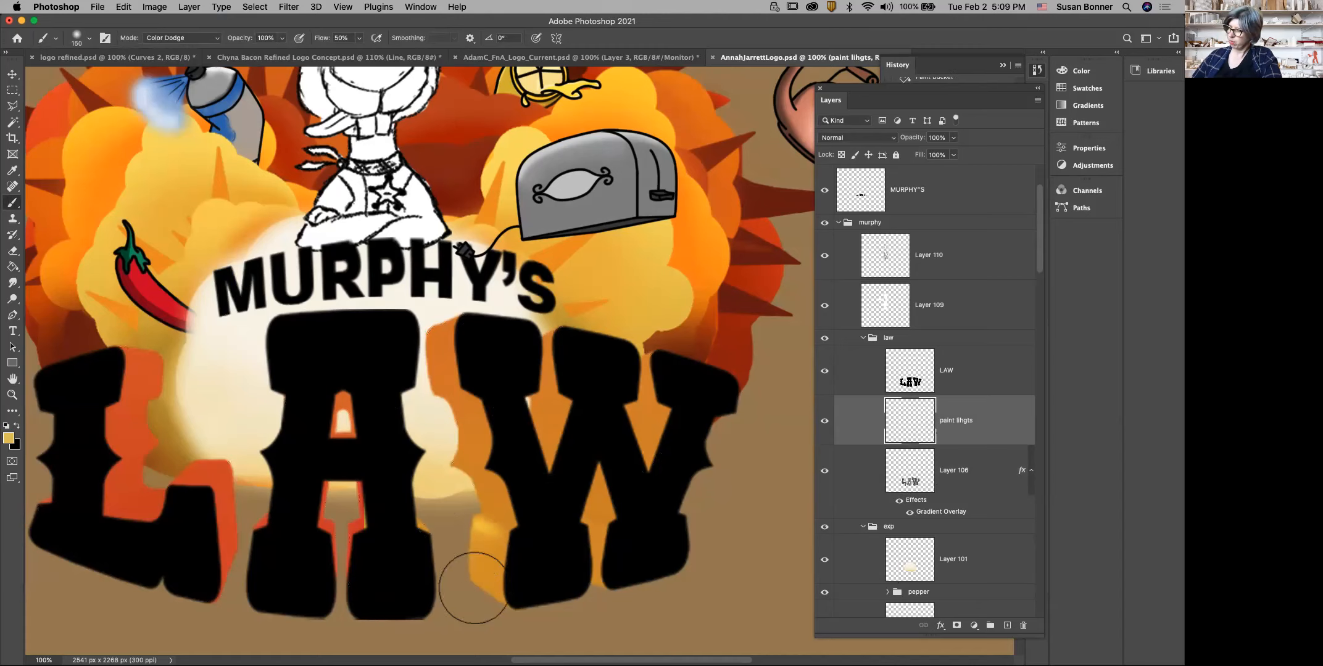
{"action": "left_click", "coordinate": [470, 547]}
{"action": "left_click_drag", "start_coordinate": [435, 338], "coordinate": [456, 494]}
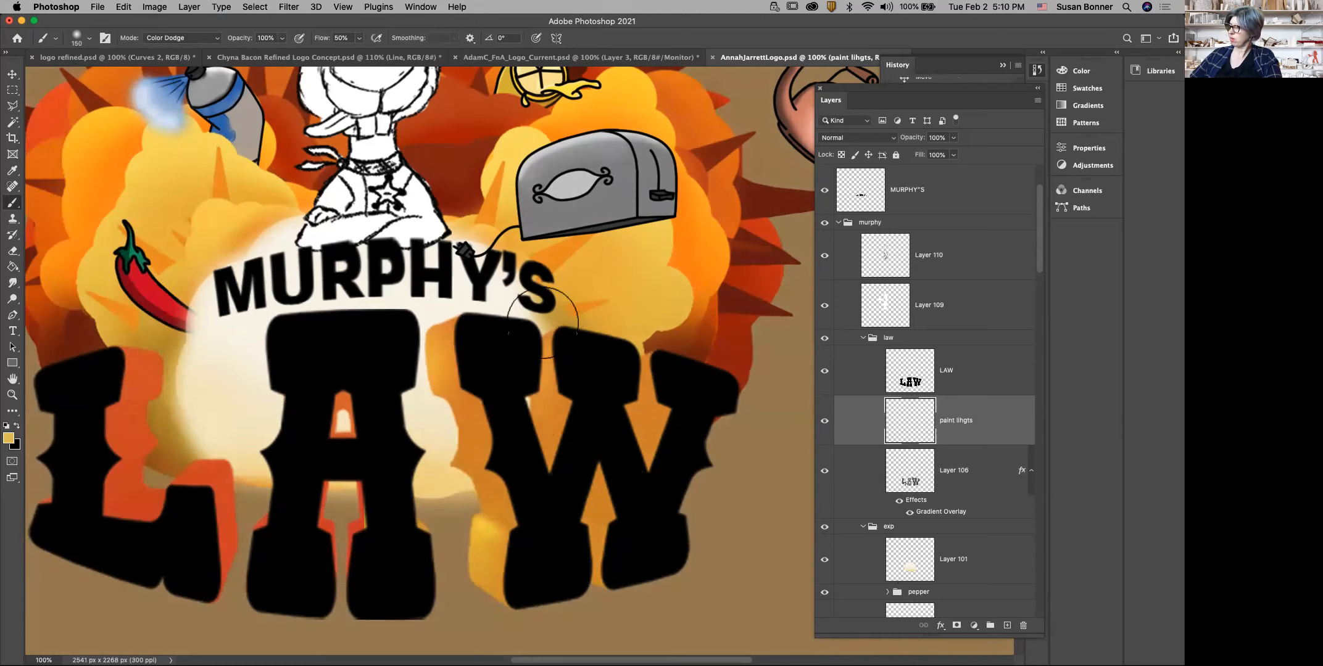
Step: Paint a highlight along the orange side face of the L's stem, and reduce the brush to 80 px
{"action": "mouse_move", "coordinate": [192, 369]}
{"action": "left_mouse_down"}
{"action": "mouse_move", "coordinate": [161, 373]}
{"action": "mouse_move", "coordinate": [181, 313]}
{"action": "mouse_move", "coordinate": [177, 410]}
{"action": "mouse_move", "coordinate": [238, 265]}
{"action": "mouse_move", "coordinate": [224, 395]}
{"action": "mouse_move", "coordinate": [264, 496]}
{"action": "mouse_move", "coordinate": [214, 371]}
{"action": "mouse_move", "coordinate": [201, 444]}
{"action": "mouse_move", "coordinate": [208, 423]}
{"action": "mouse_move", "coordinate": [210, 472]}
{"action": "mouse_move", "coordinate": [284, 333]}
{"action": "mouse_move", "coordinate": [177, 439]}
{"action": "left_mouse_up"}
{"action": "key", "text": "bracketleft"}
{"action": "key", "text": "bracketleft"}
{"action": "key", "text": "bracketleft"}
{"action": "key", "text": "bracketleft"}
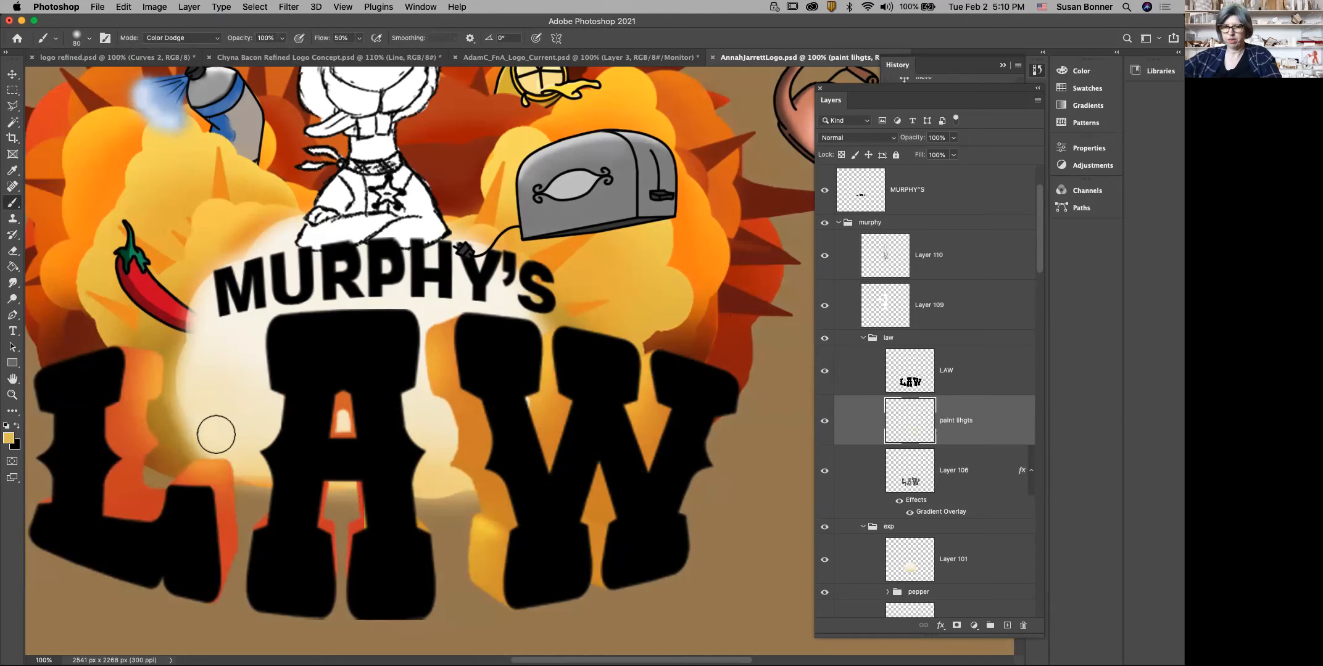
Step: Try outlining the middle part of the L's stem and its orange side with the Polygonal Lasso
{"action": "key", "text": "l"}
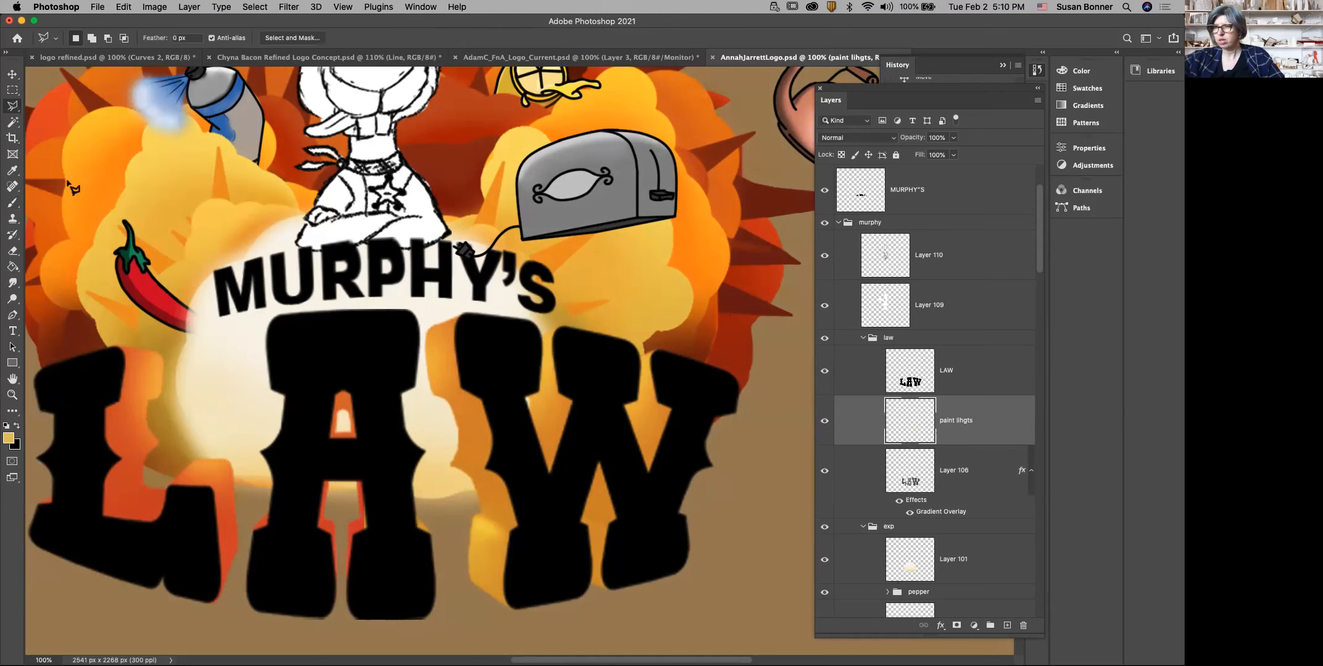
{"action": "left_click", "coordinate": [115, 462]}
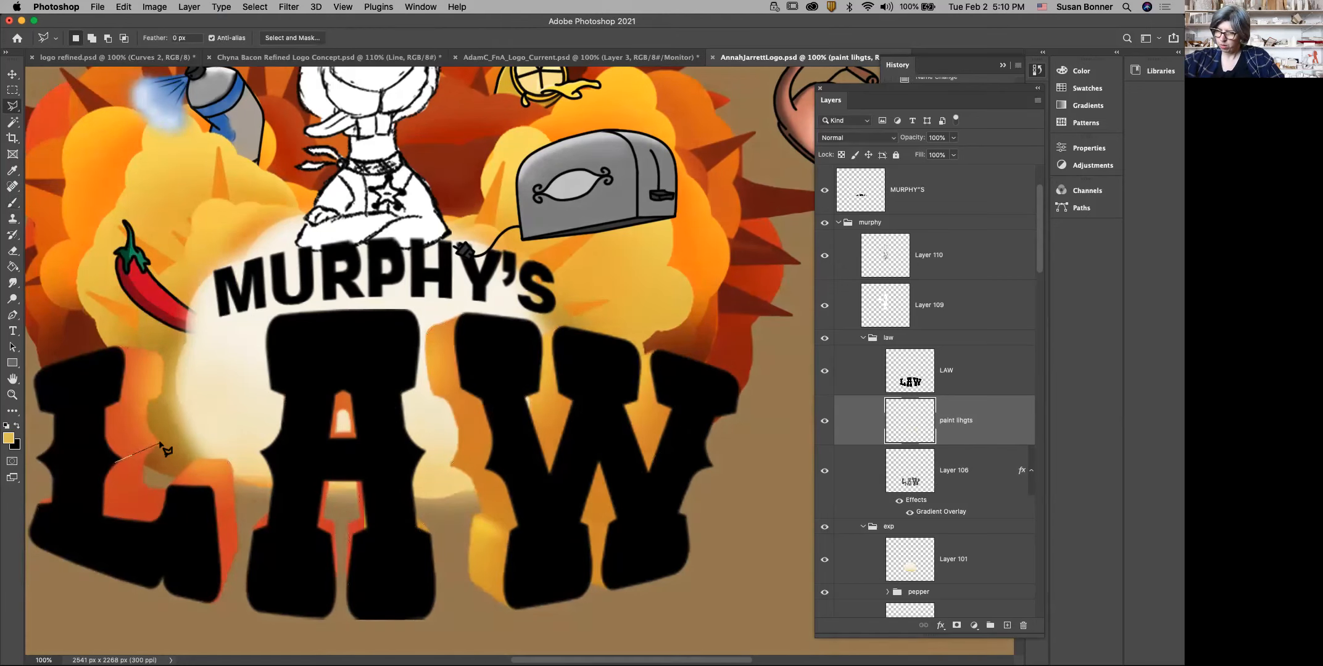
{"action": "left_click", "coordinate": [154, 400]}
{"action": "left_click", "coordinate": [109, 400]}
{"action": "left_click", "coordinate": [66, 424]}
{"action": "double_click", "coordinate": [90, 472]}
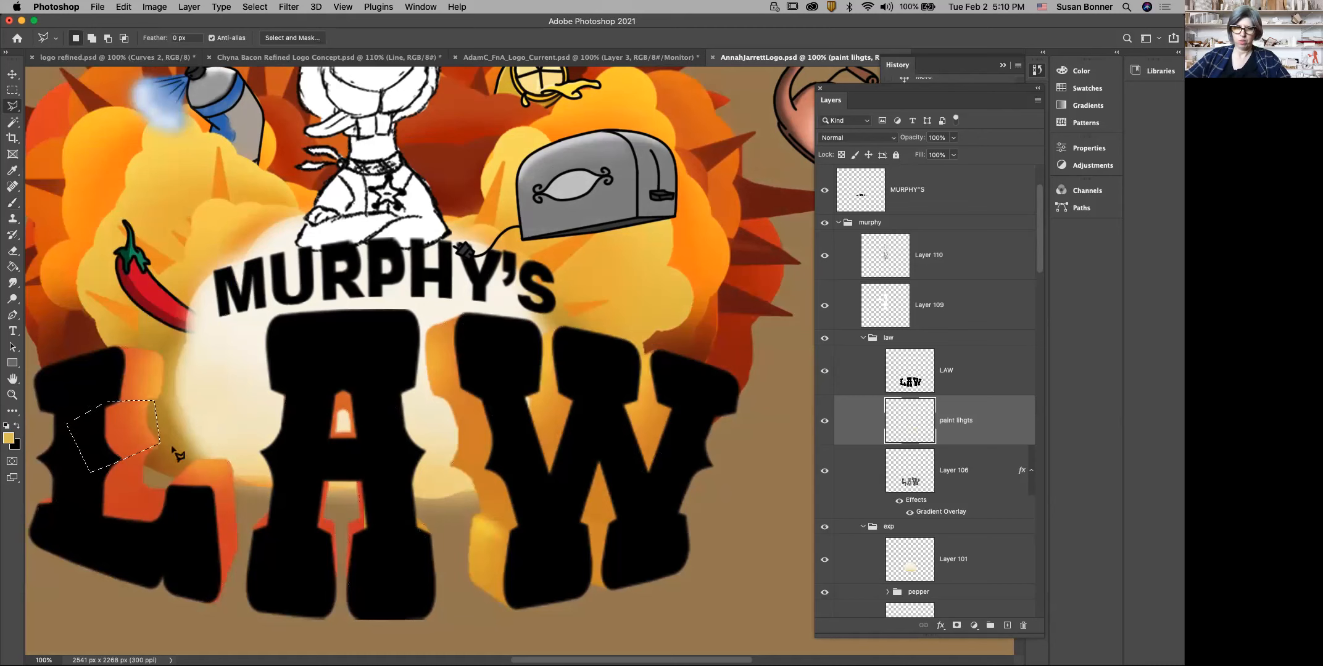
Step: Toggle the paint lihgts layer off and on to compare the highlights, and clear the lasso selection
{"action": "key", "text": "b"}
{"action": "key", "text": "super+comma"}
{"action": "key", "text": "super+comma"}
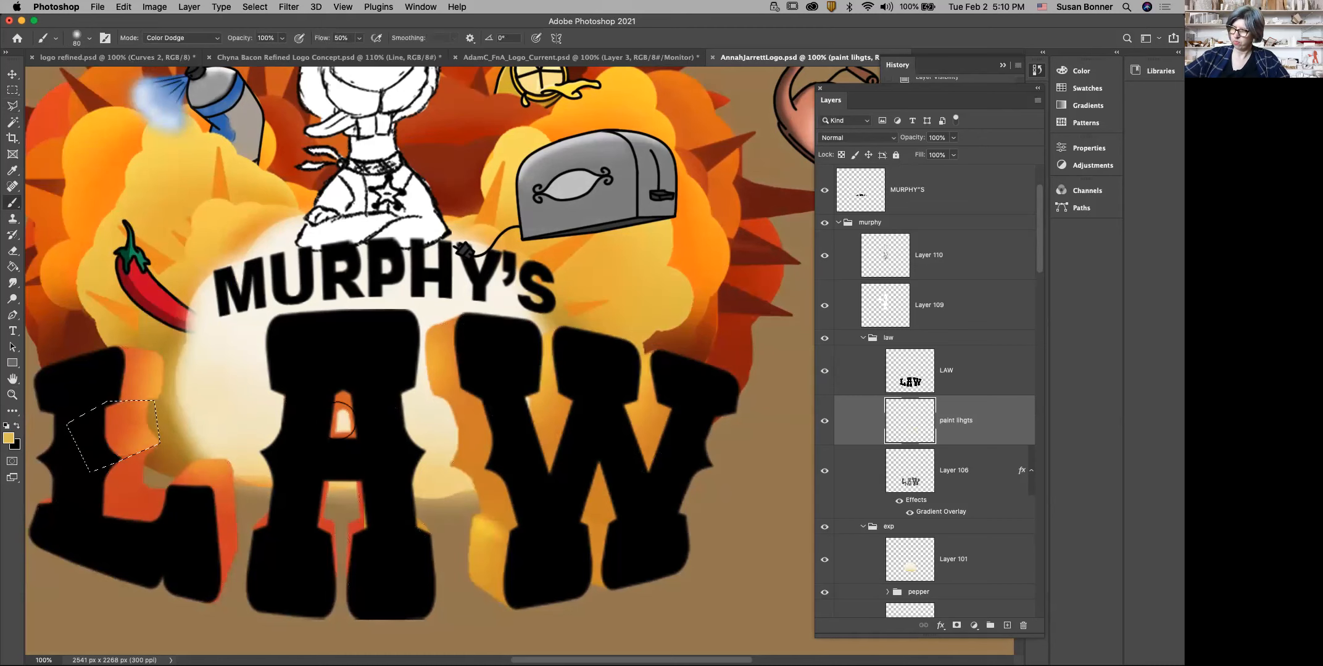
{"action": "key", "text": "super+d"}
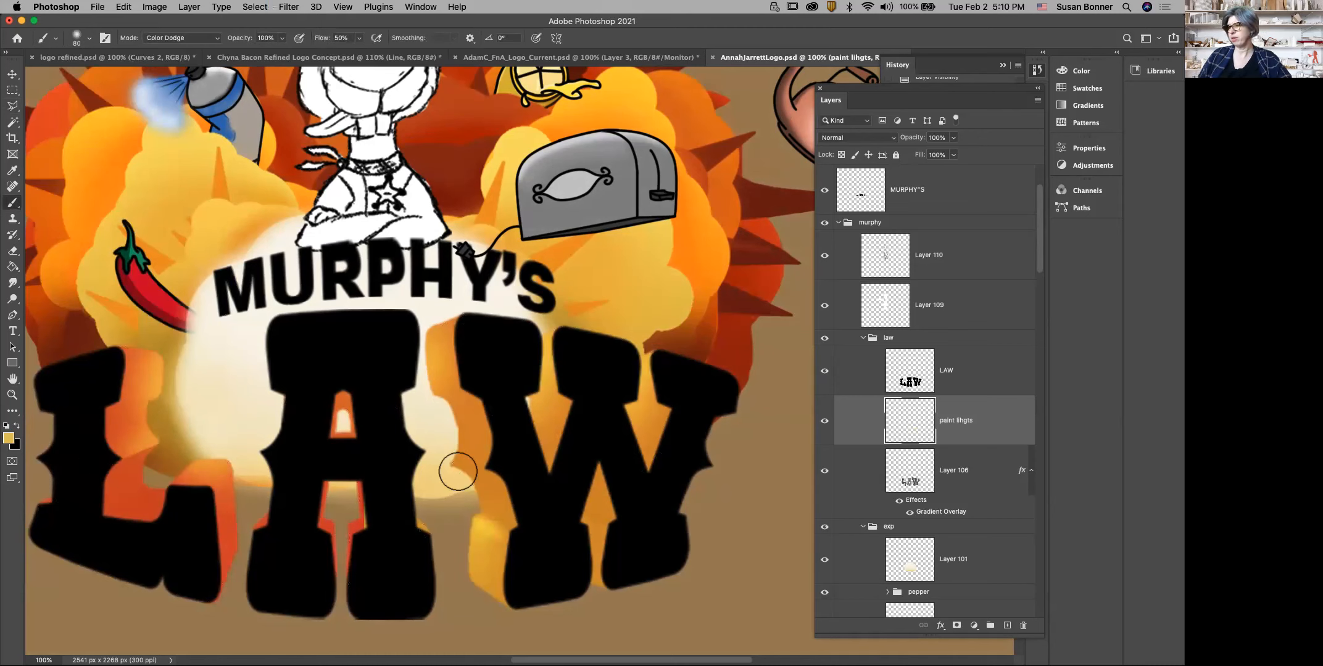
Step: Erase the stray highlight paint spilling past the side face of the L's stem, using a smaller eraser
{"action": "key", "text": "e"}
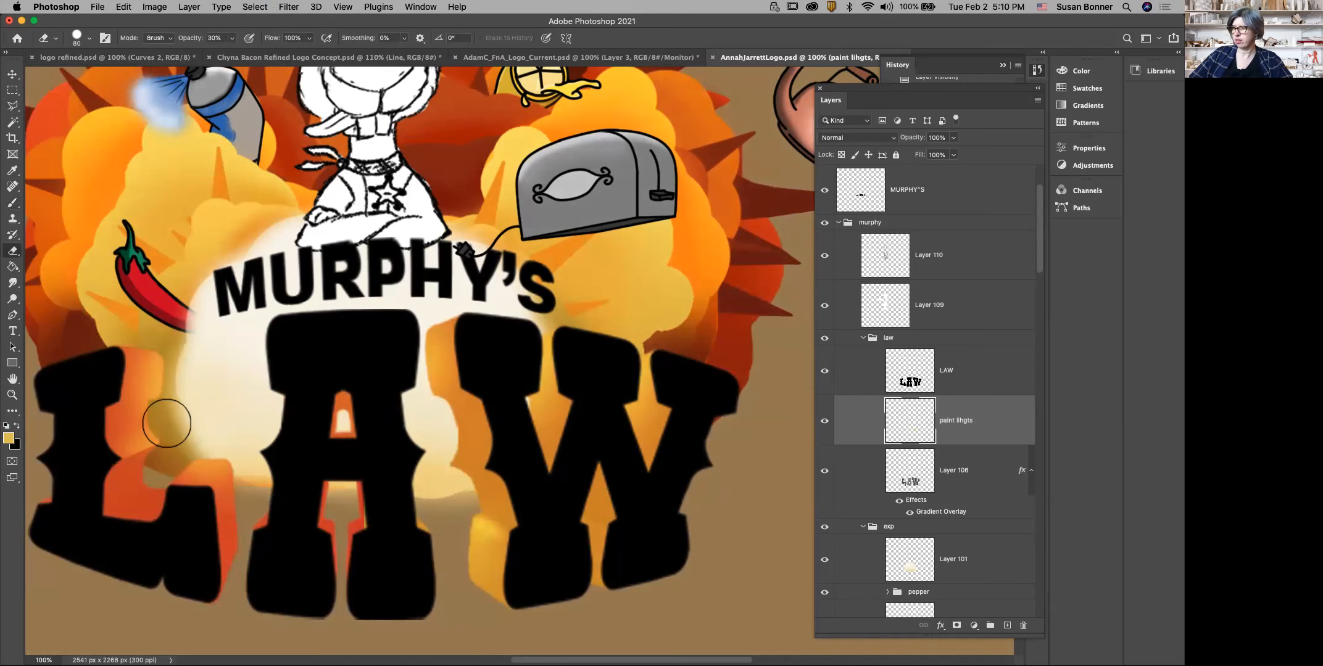
{"action": "key", "text": "bracketleft"}
{"action": "key", "text": "bracketleft"}
{"action": "key", "text": "bracketleft"}
{"action": "key", "text": "bracketleft"}
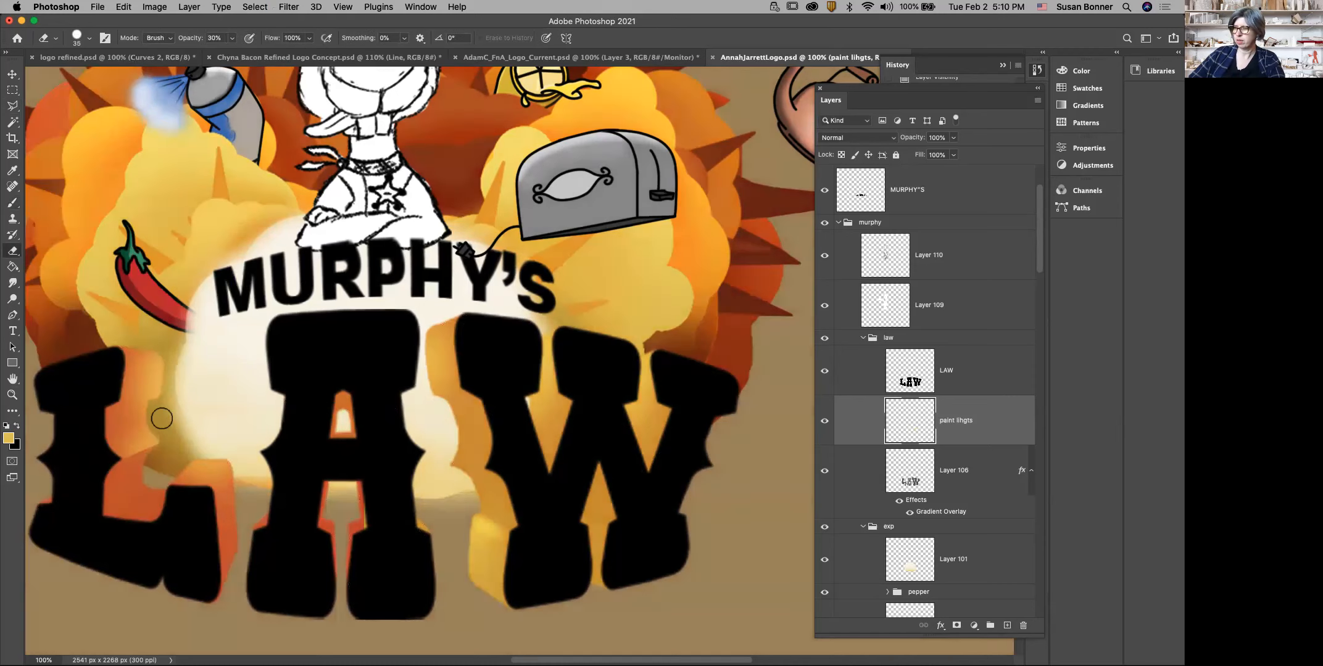
{"action": "left_click_drag", "start_coordinate": [166, 423], "coordinate": [162, 433]}
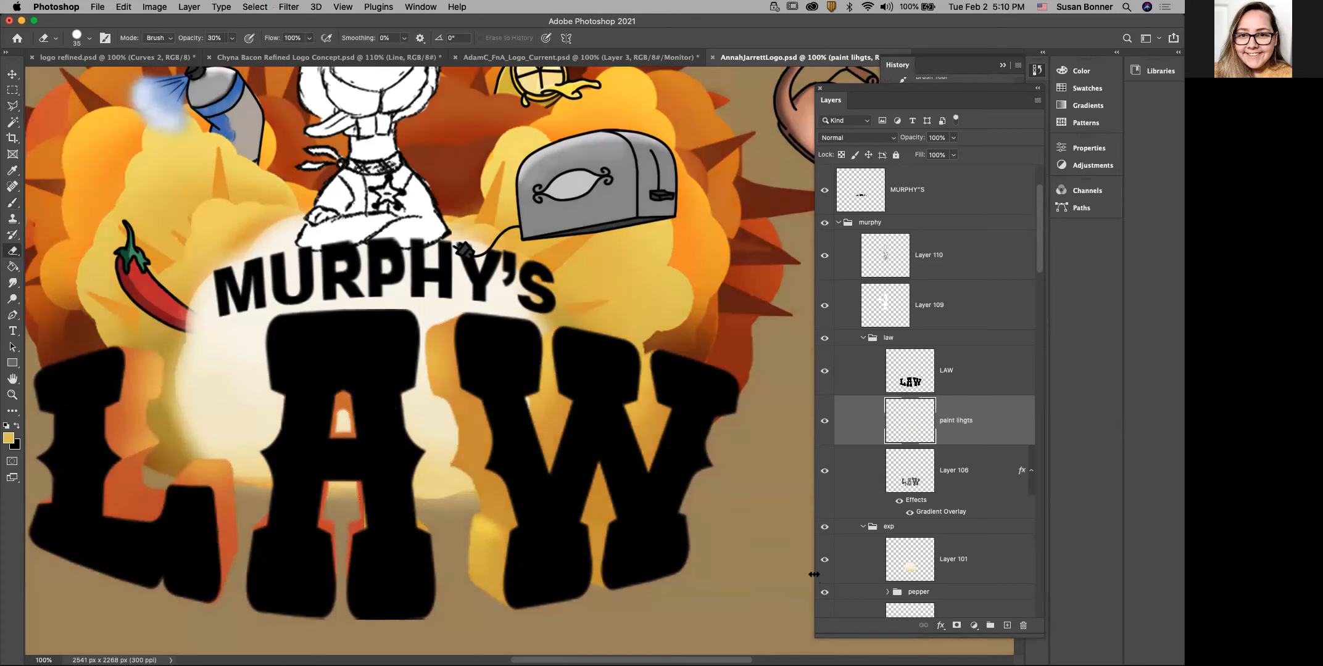
Step: Soft-proof the whole logo in full-screen view with the Color Blindness - Deuteranopia-type proof setup
{"action": "key", "text": "z"}
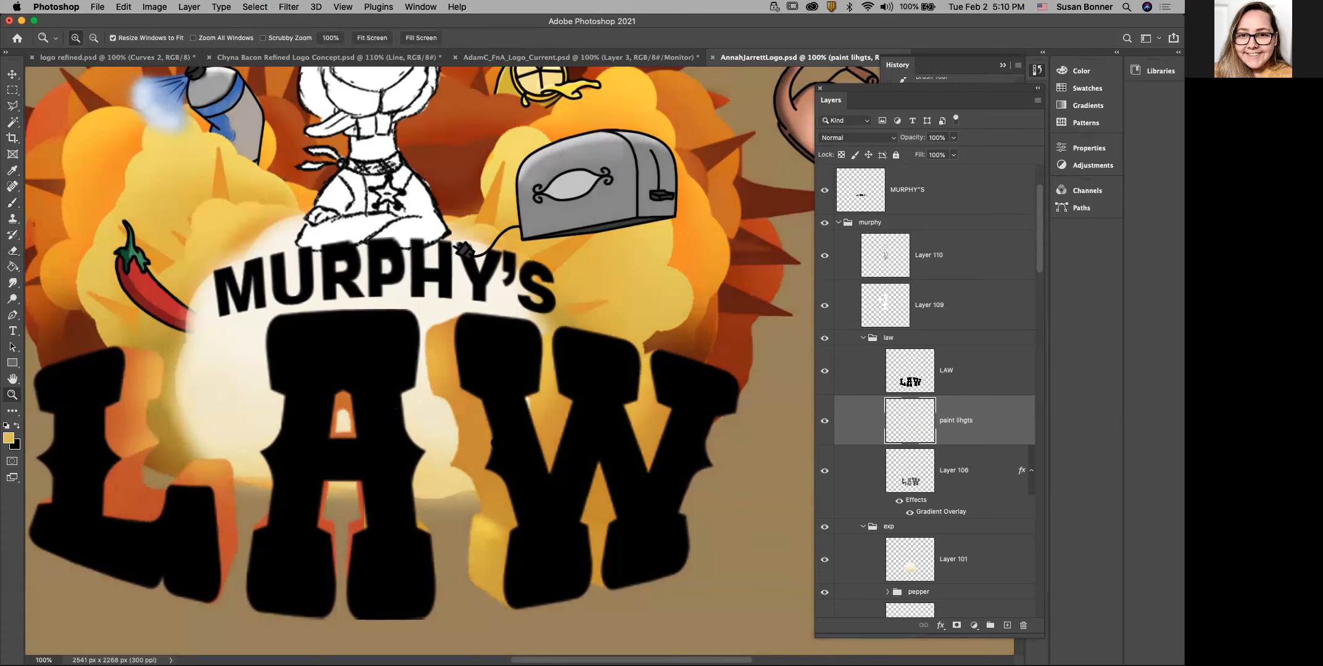
{"action": "left_click", "coordinate": [480, 450], "text": "alt"}
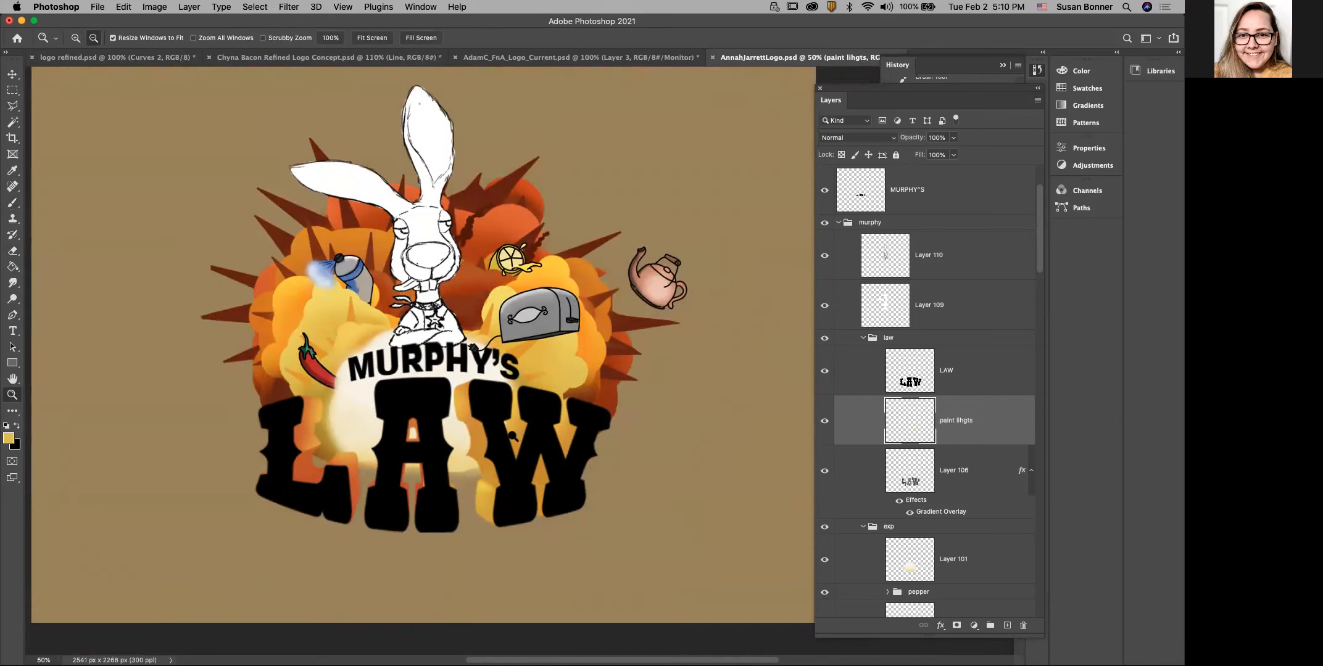
{"action": "left_click", "coordinate": [517, 422], "text": "alt"}
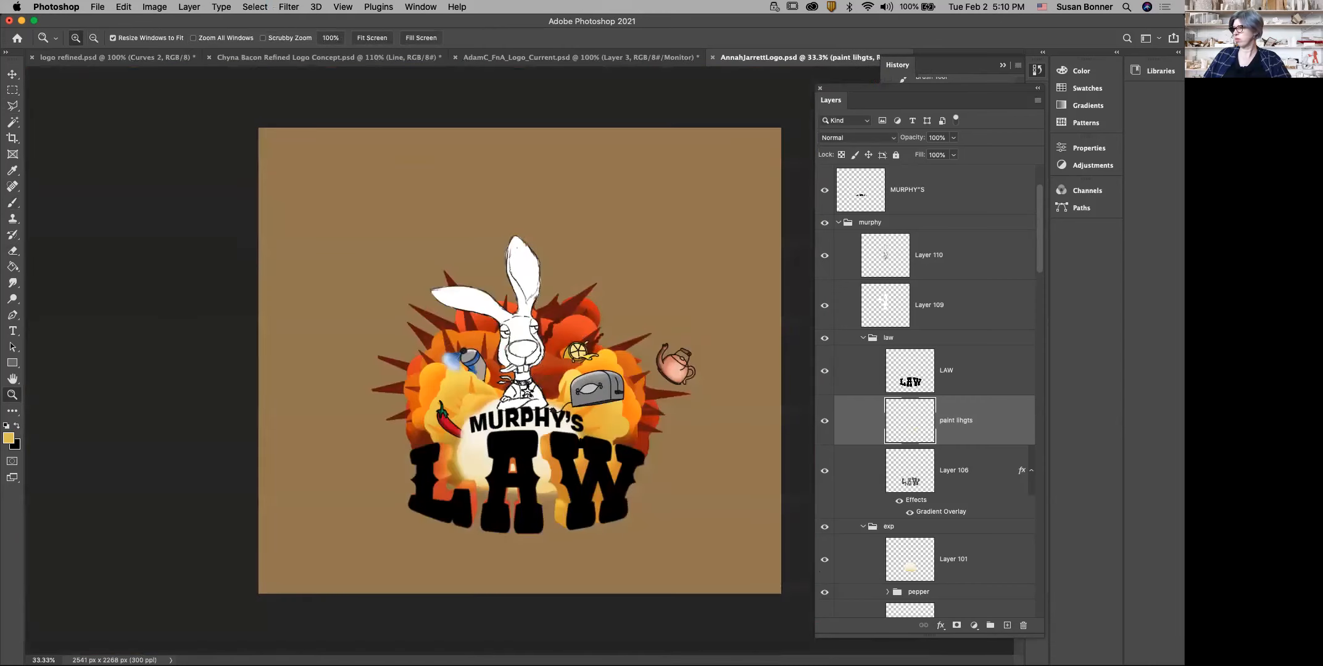
{"action": "key", "text": "f"}
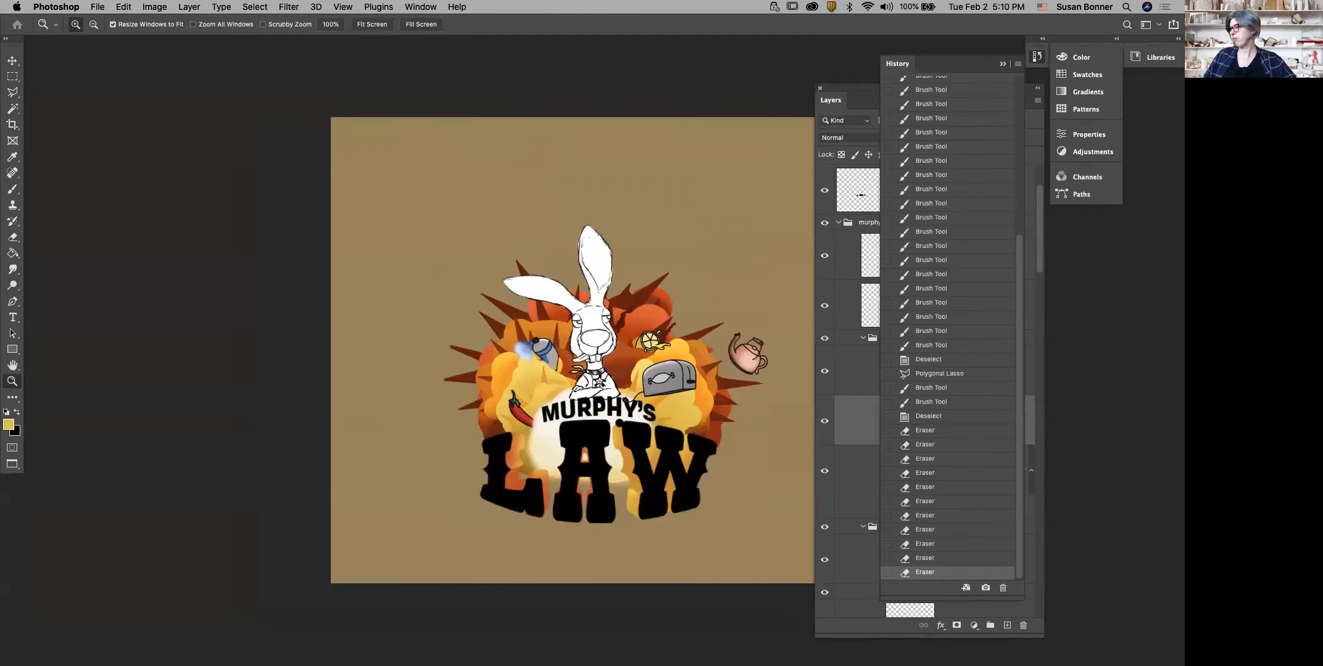
{"action": "left_click_drag", "start_coordinate": [459, 444], "coordinate": [276, 452]}
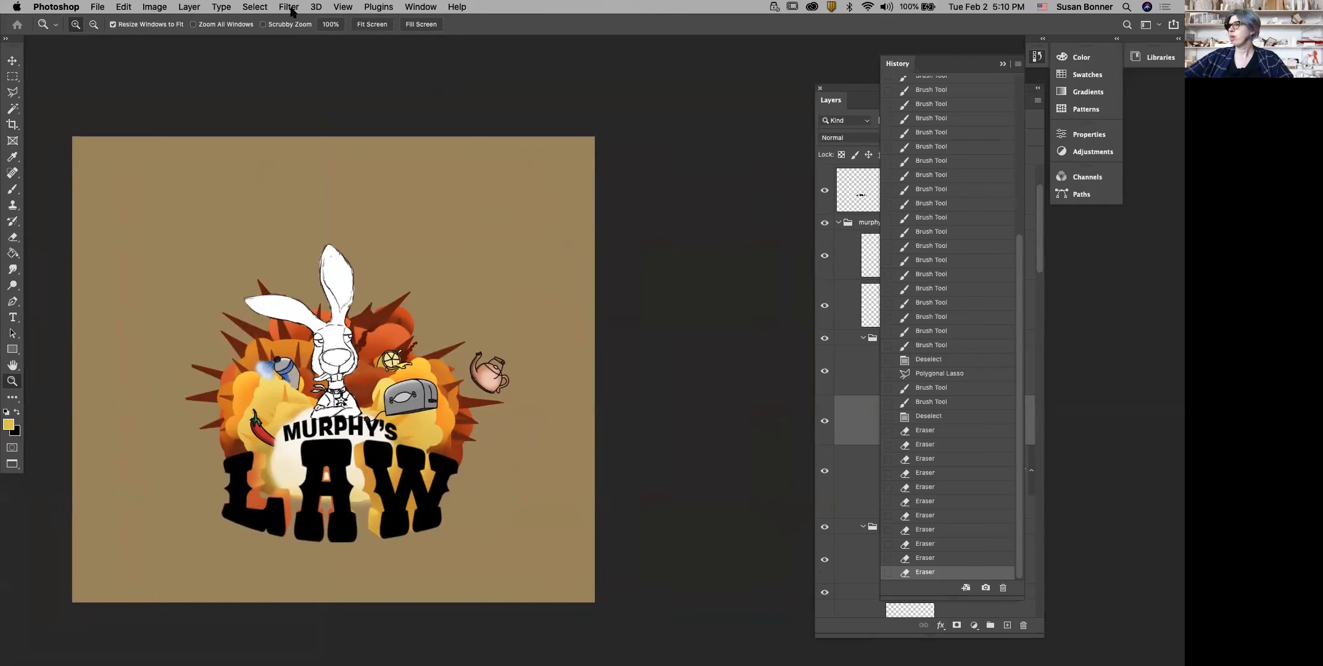
{"action": "left_click", "coordinate": [343, 7]}
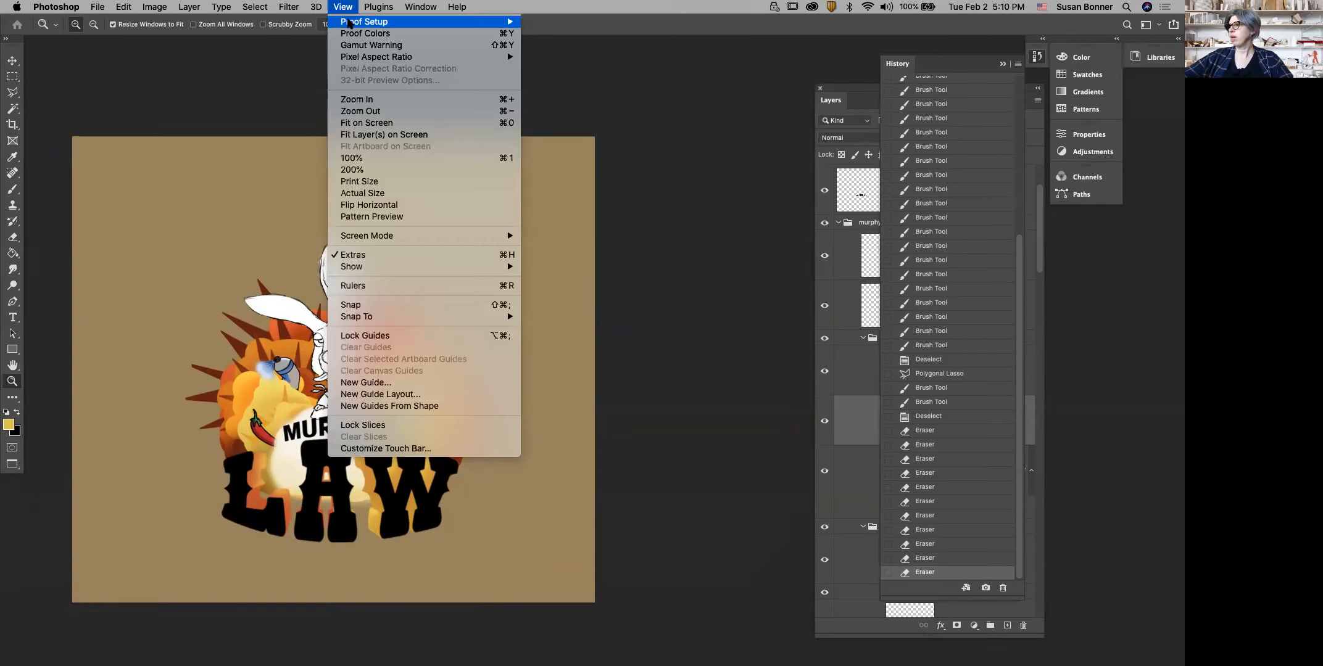
{"action": "mouse_move", "coordinate": [493, 23]}
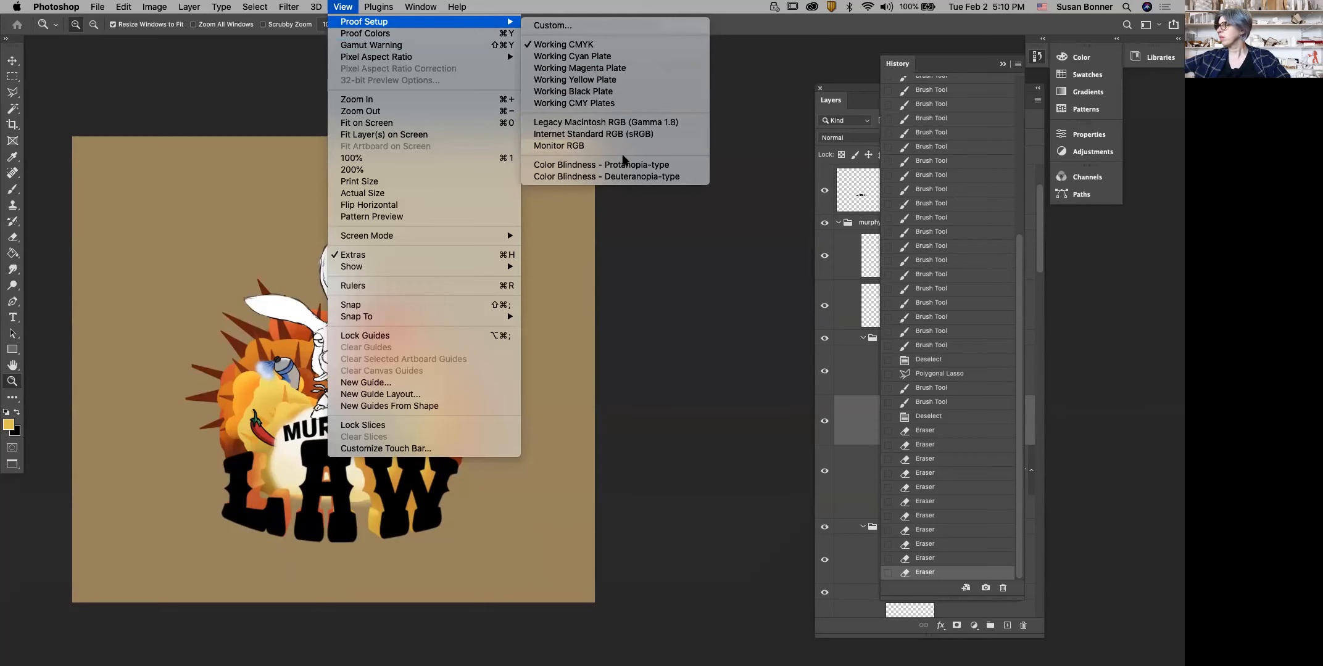
{"action": "left_click", "coordinate": [648, 177]}
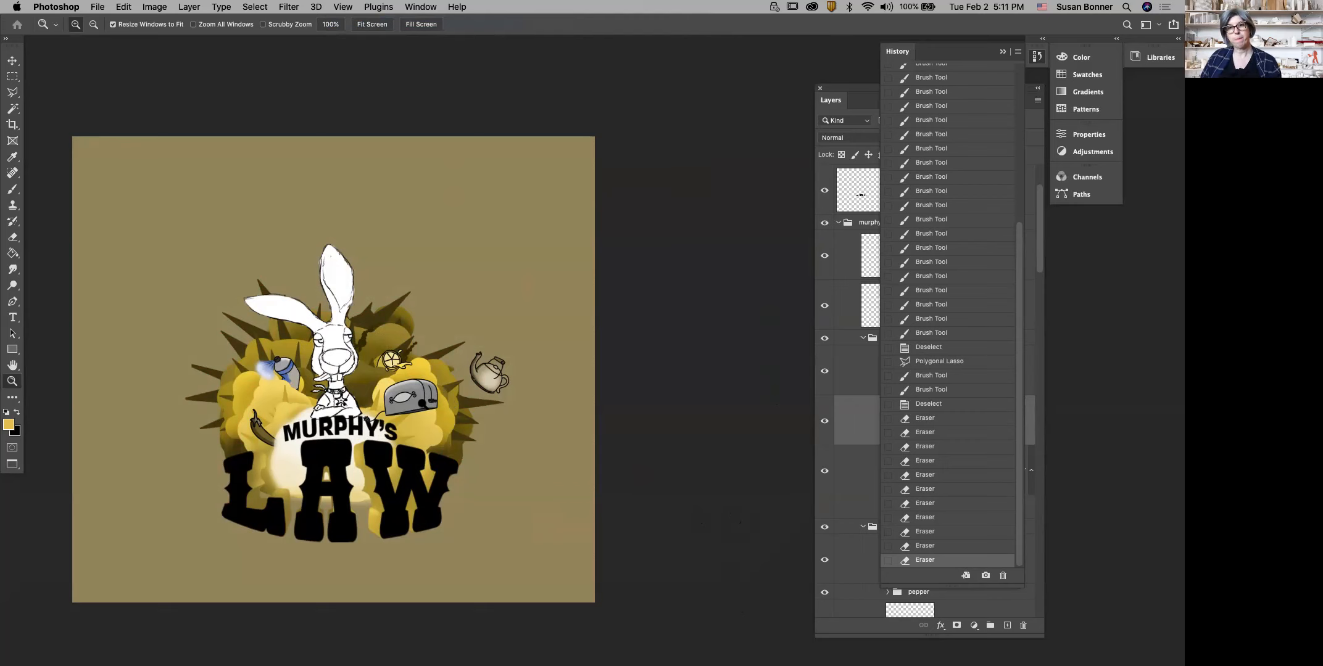
Step: Switch the proof setup to Monitor RGB
{"action": "left_click", "coordinate": [344, 8]}
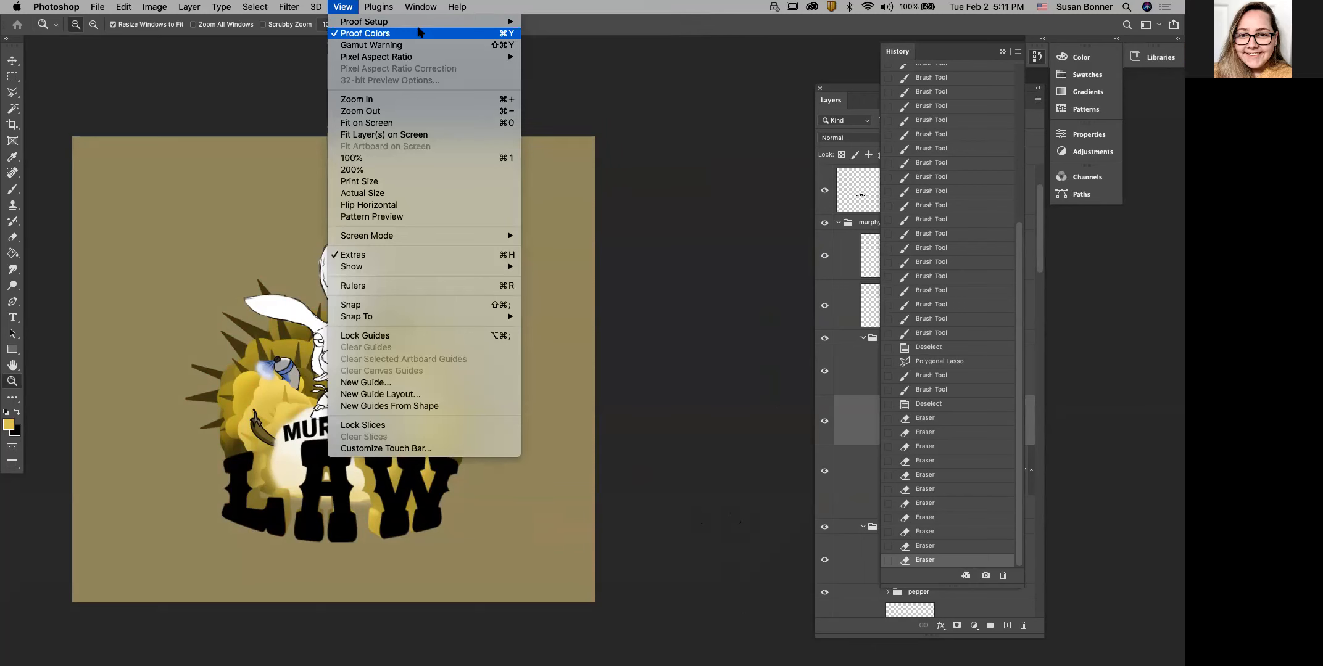
{"action": "mouse_move", "coordinate": [503, 21]}
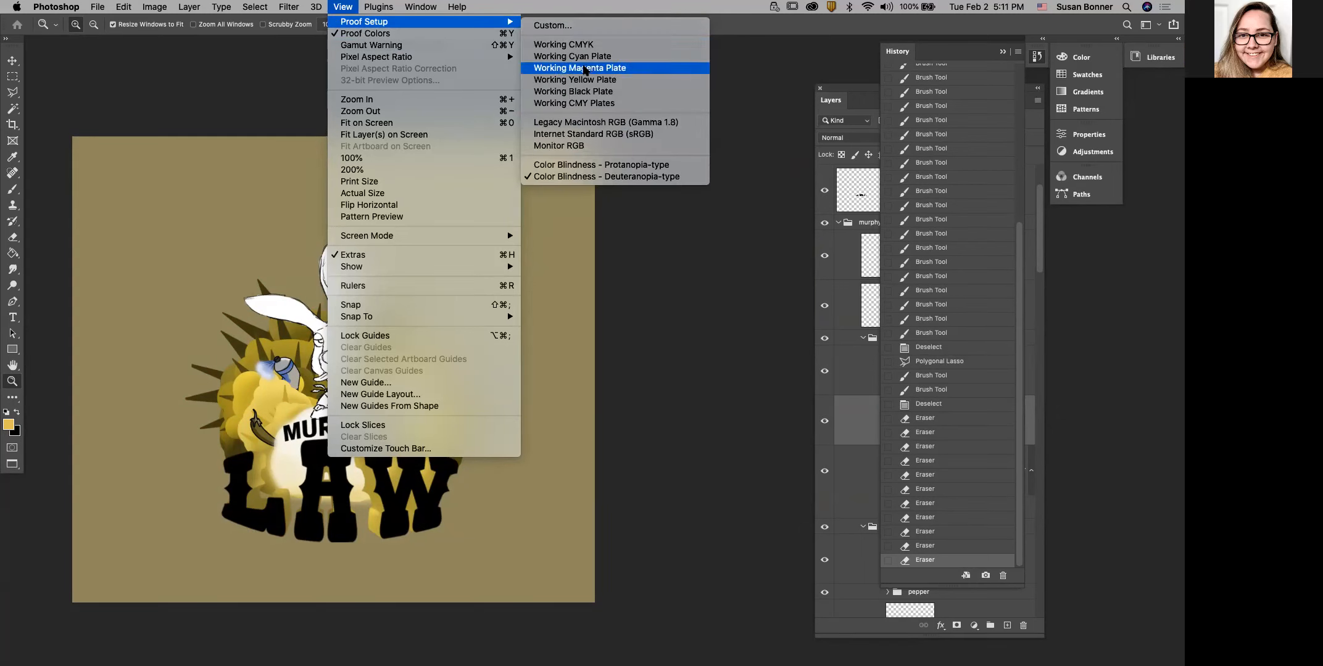
{"action": "left_click", "coordinate": [598, 146]}
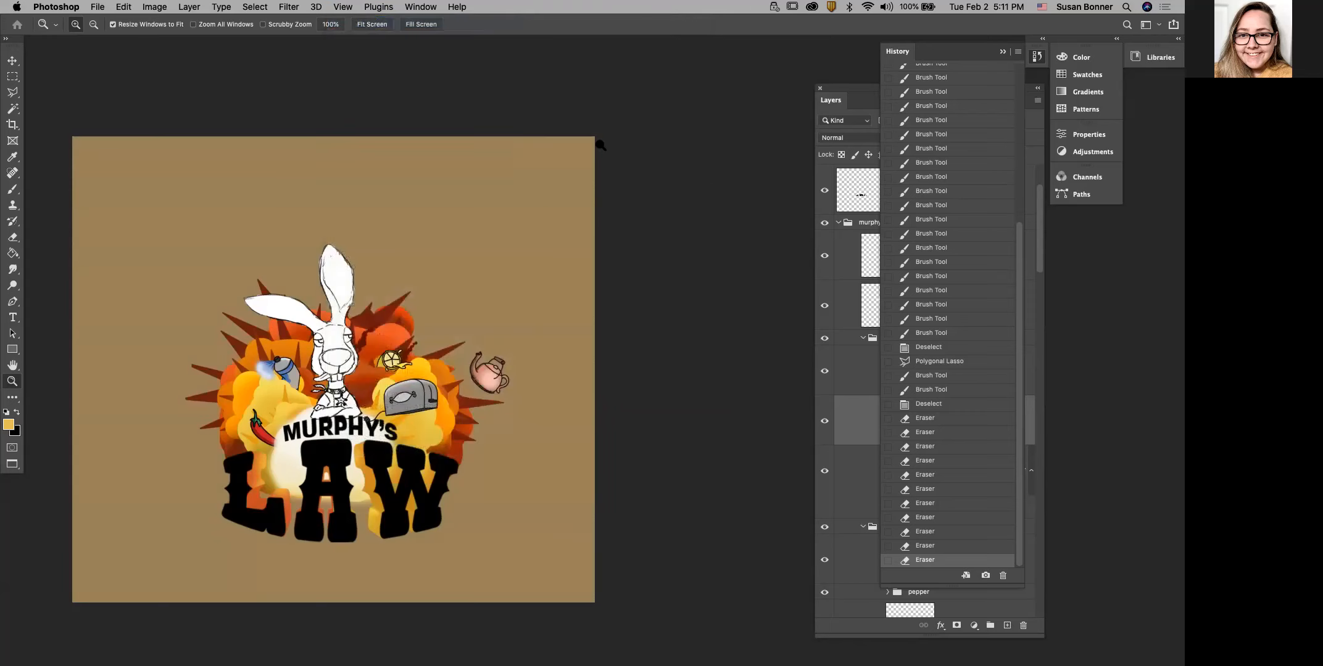
Step: Auto-select the toaster group from the artwork, check it by toggling its visibility, and expand it to show its layers
{"action": "key", "text": "v"}
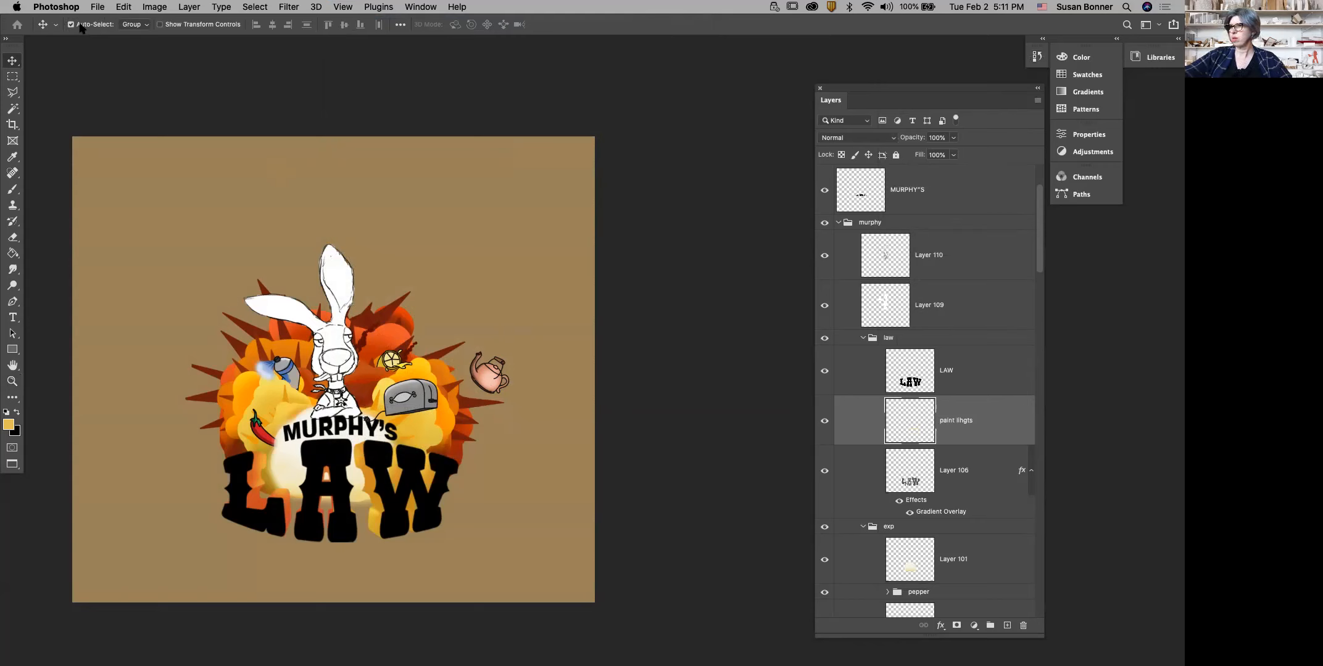
{"action": "left_click", "coordinate": [71, 24]}
{"action": "left_click", "coordinate": [419, 403]}
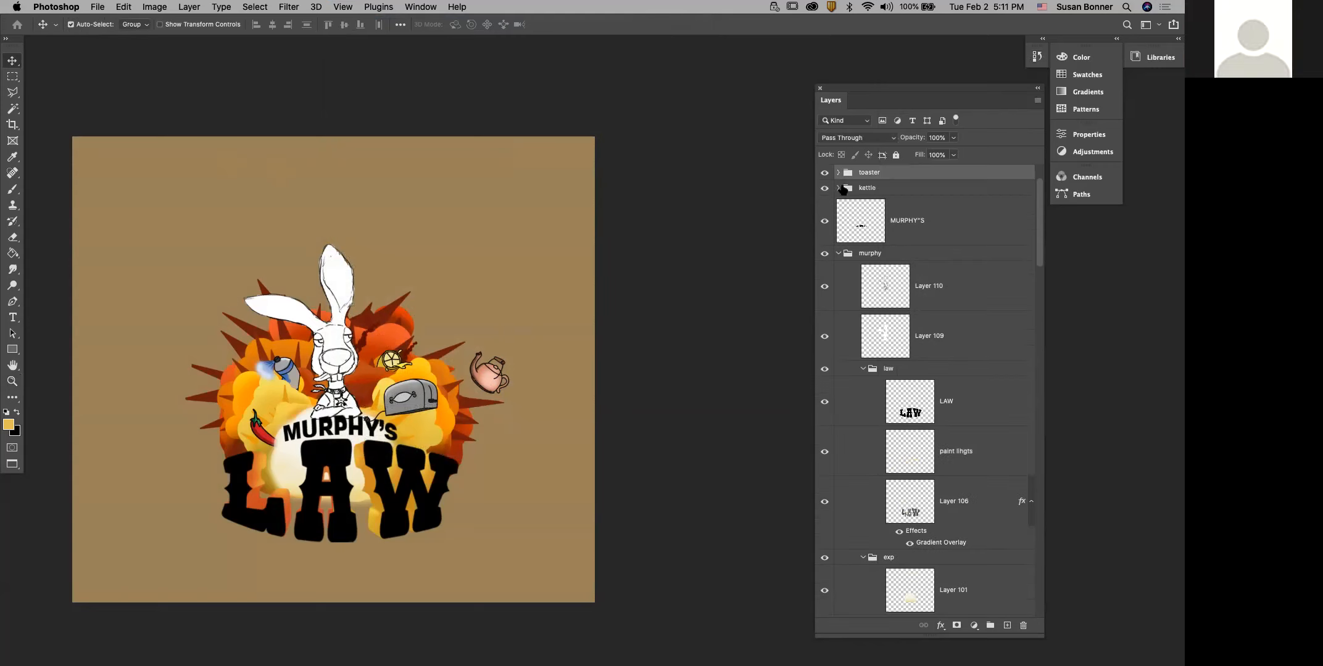
{"action": "left_click", "coordinate": [824, 172]}
{"action": "left_click", "coordinate": [825, 174]}
{"action": "left_click", "coordinate": [838, 173]}
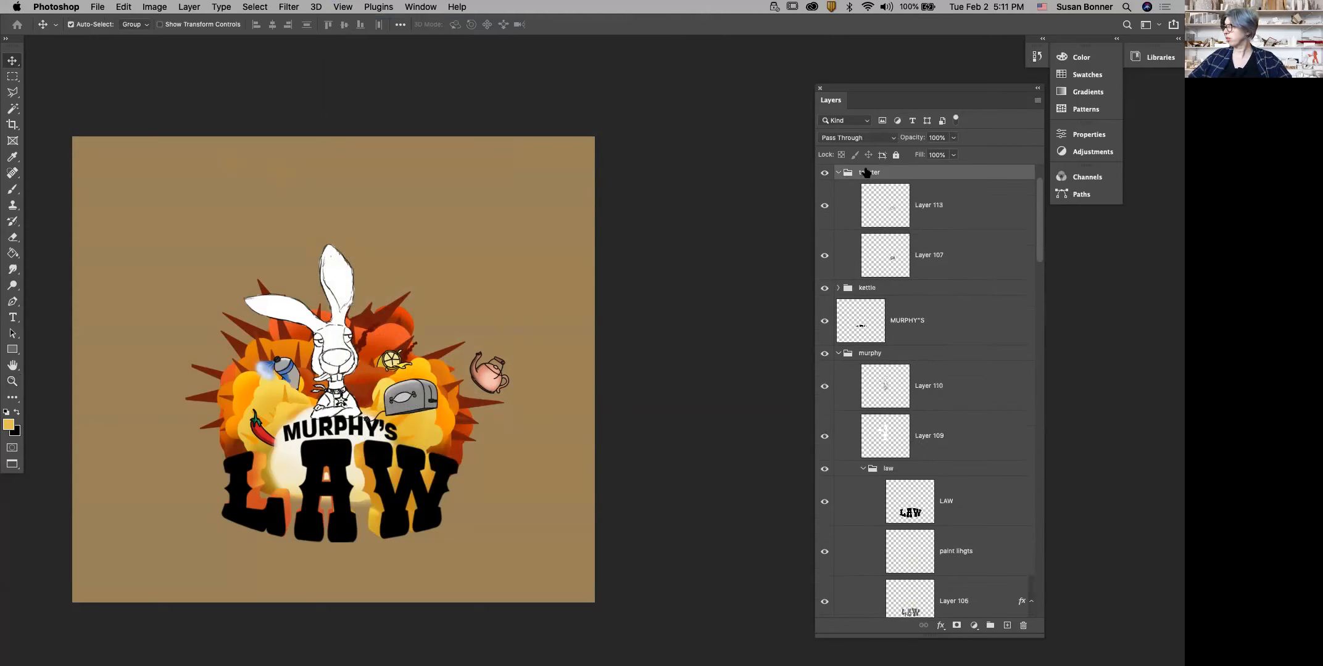
{"action": "left_click", "coordinate": [838, 172]}
{"action": "left_click", "coordinate": [838, 173]}
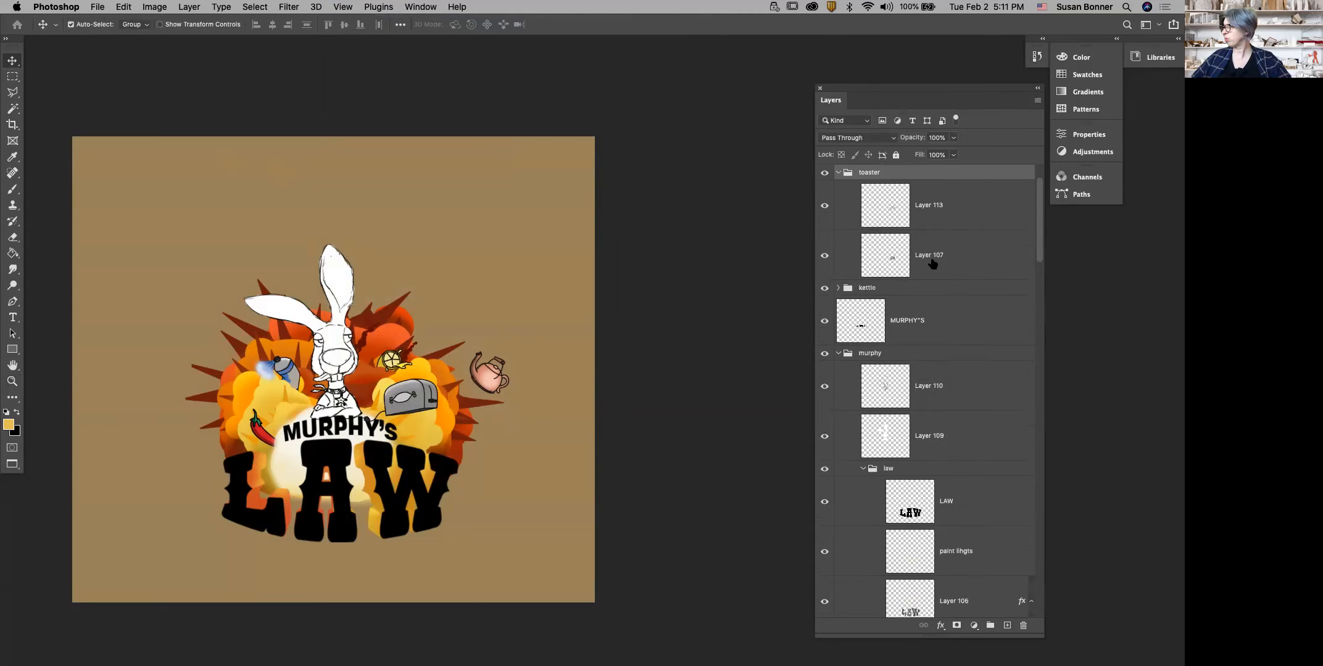
Step: Colorize the toaster's Layer 107 blue using Hue/Saturation with hue 203 and saturation 25
{"action": "left_click", "coordinate": [931, 259]}
{"action": "left_click", "coordinate": [825, 255]}
{"action": "left_click", "coordinate": [825, 256]}
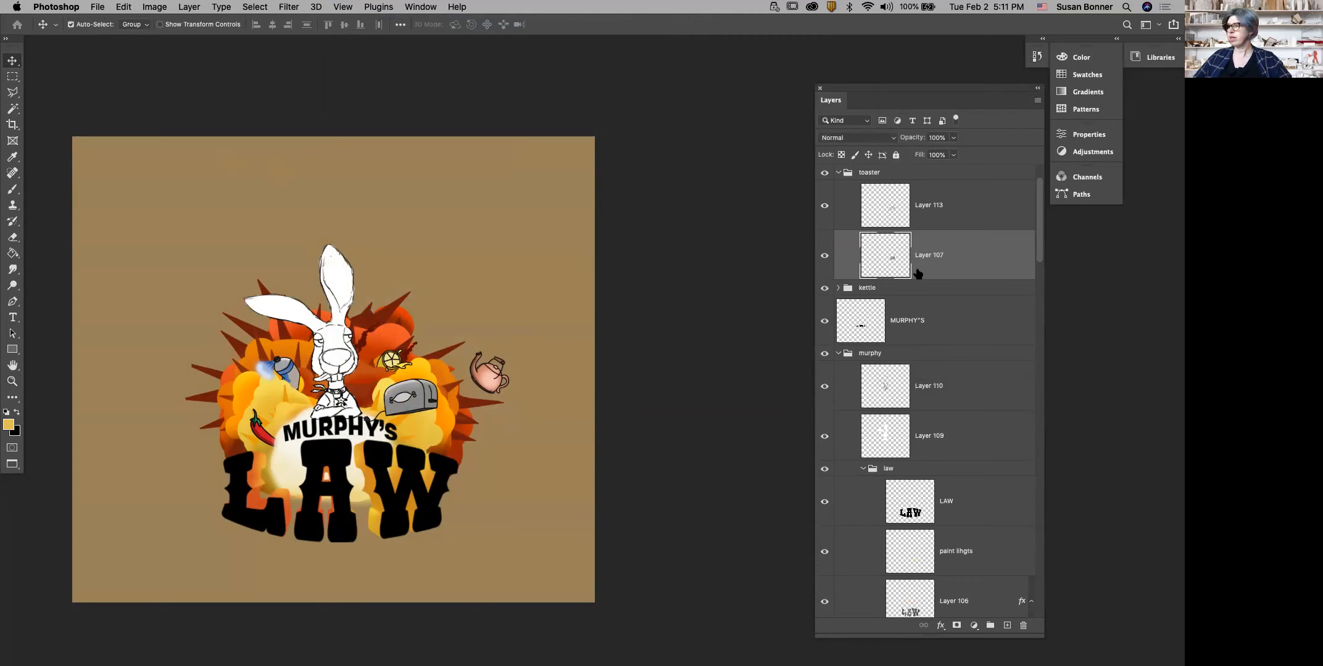
{"action": "key", "text": "super+u"}
{"action": "left_click", "coordinate": [1010, 532]}
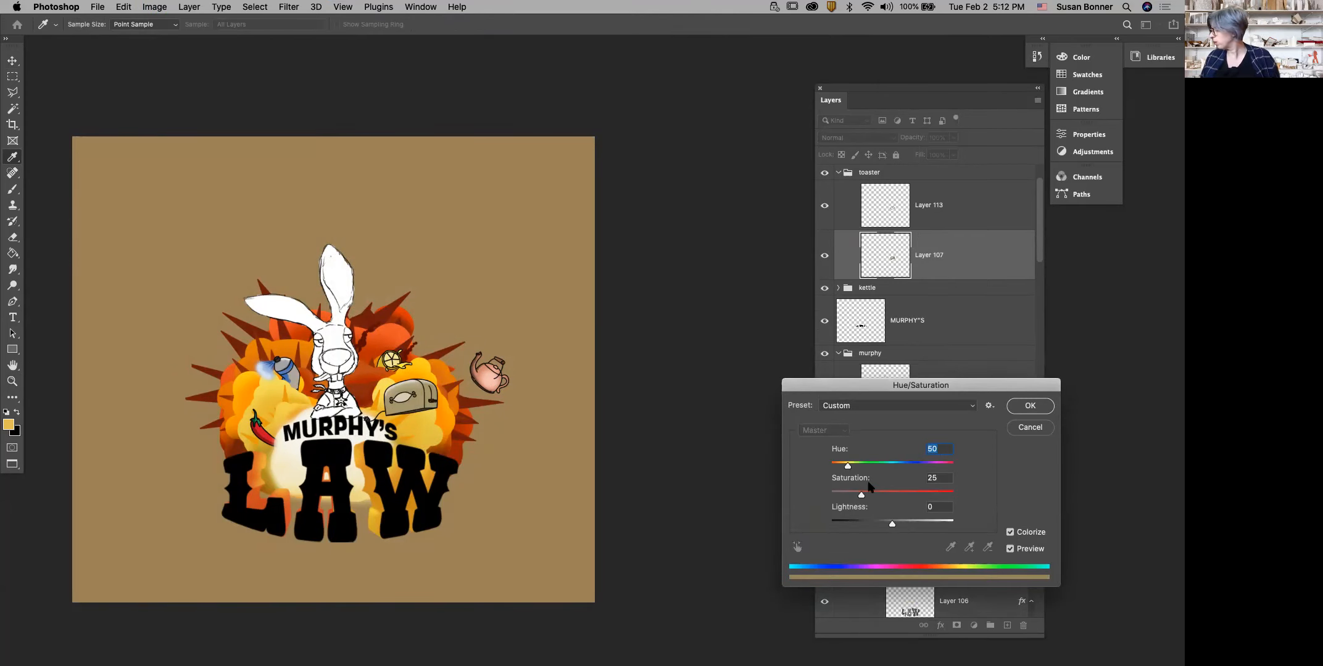
{"action": "left_click_drag", "start_coordinate": [849, 467], "coordinate": [904, 468]}
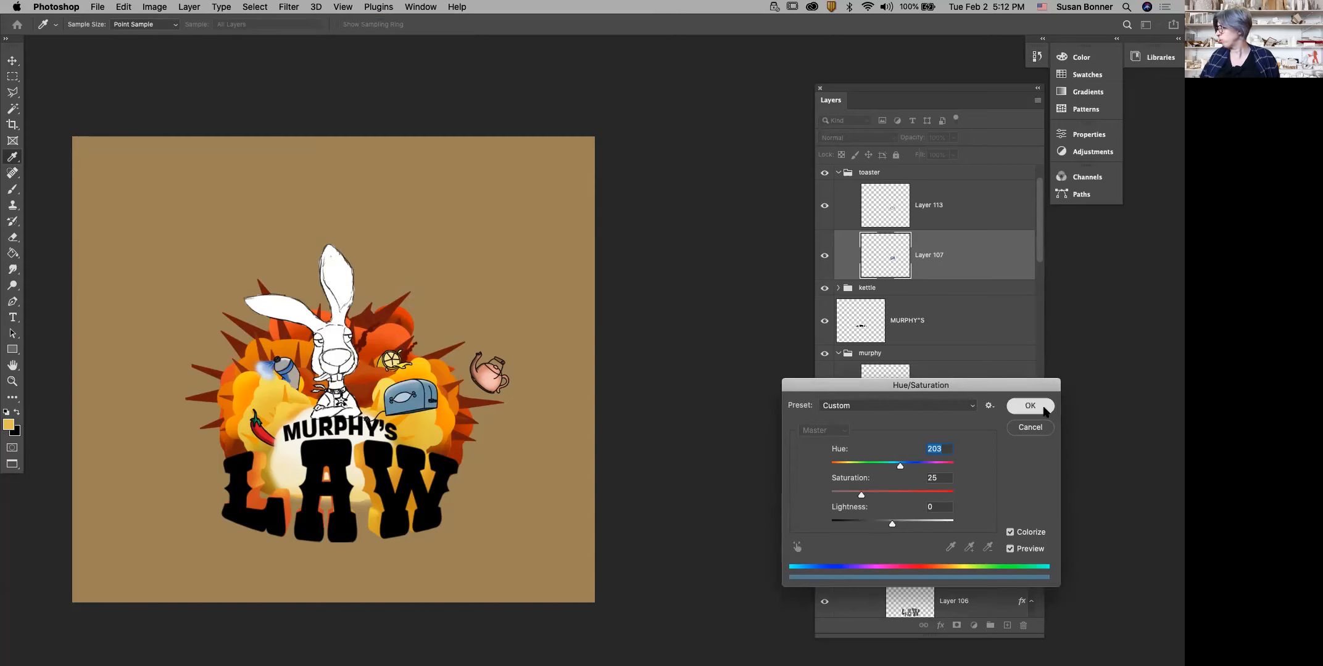
{"action": "left_click", "coordinate": [1034, 407]}
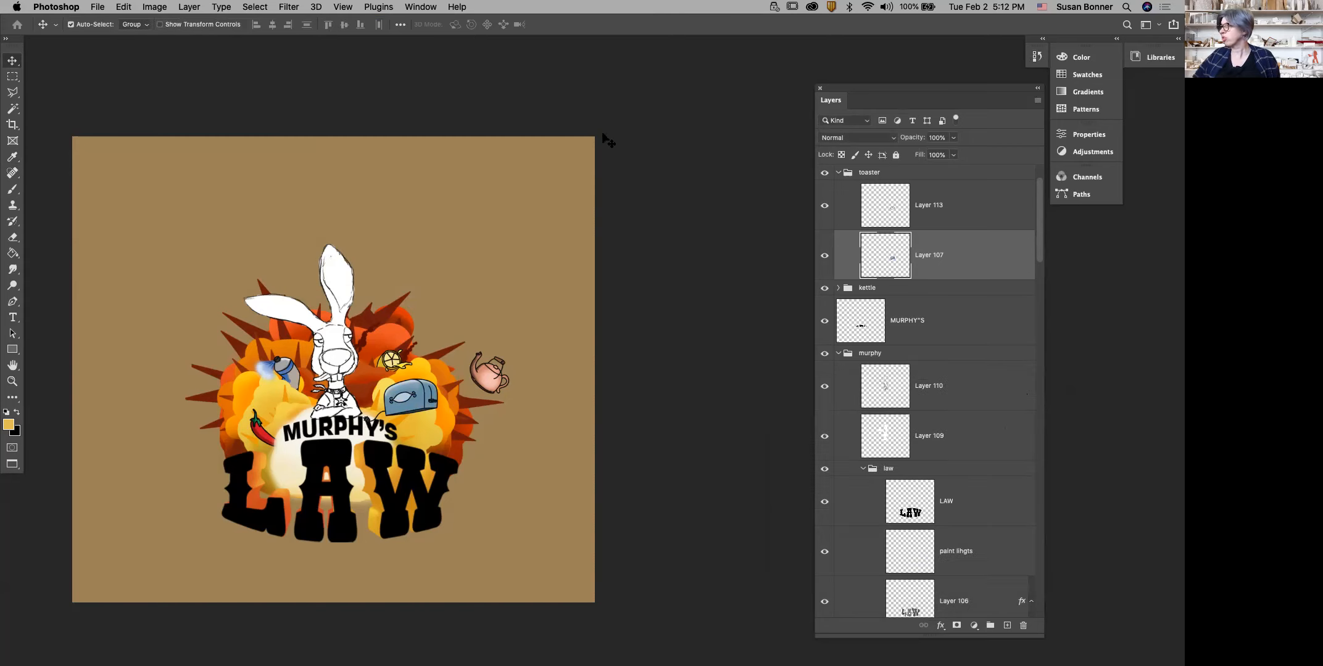
Step: Examine the recolored toaster against the explosion using the Color Blindness - Deuteranopia-type proof setup
{"action": "left_click", "coordinate": [420, 7]}
{"action": "mouse_move", "coordinate": [427, 22]}
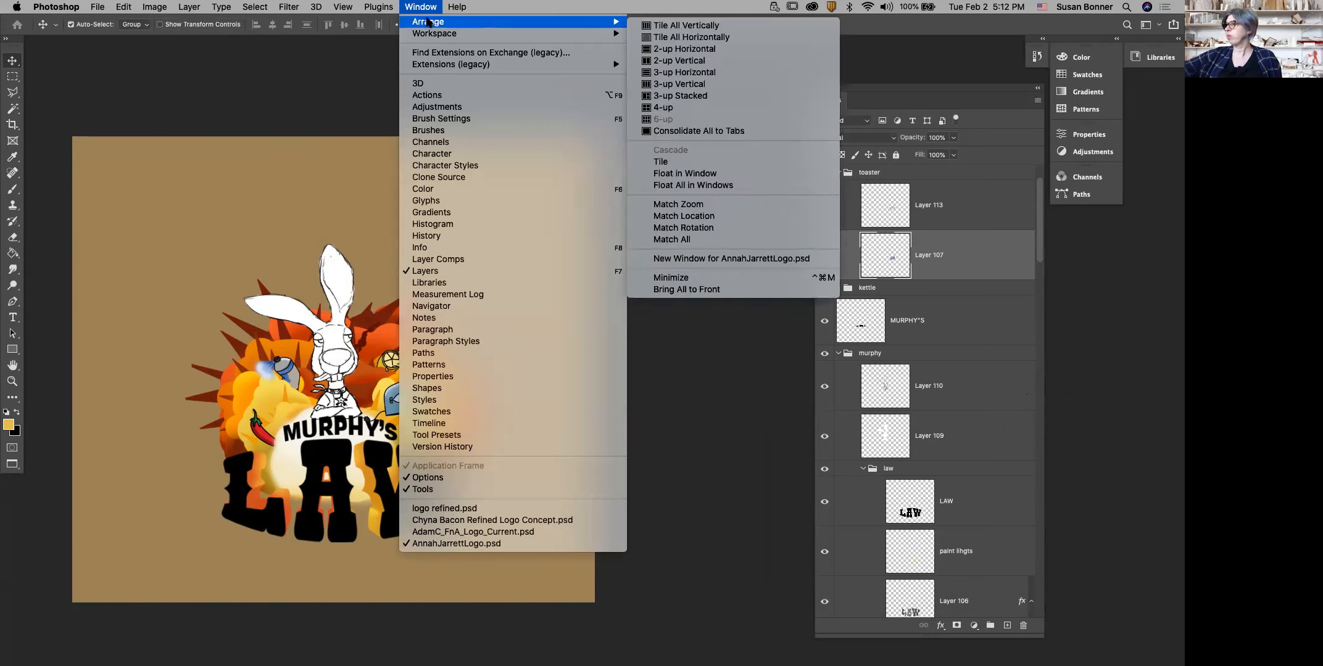
{"action": "mouse_move", "coordinate": [344, 8]}
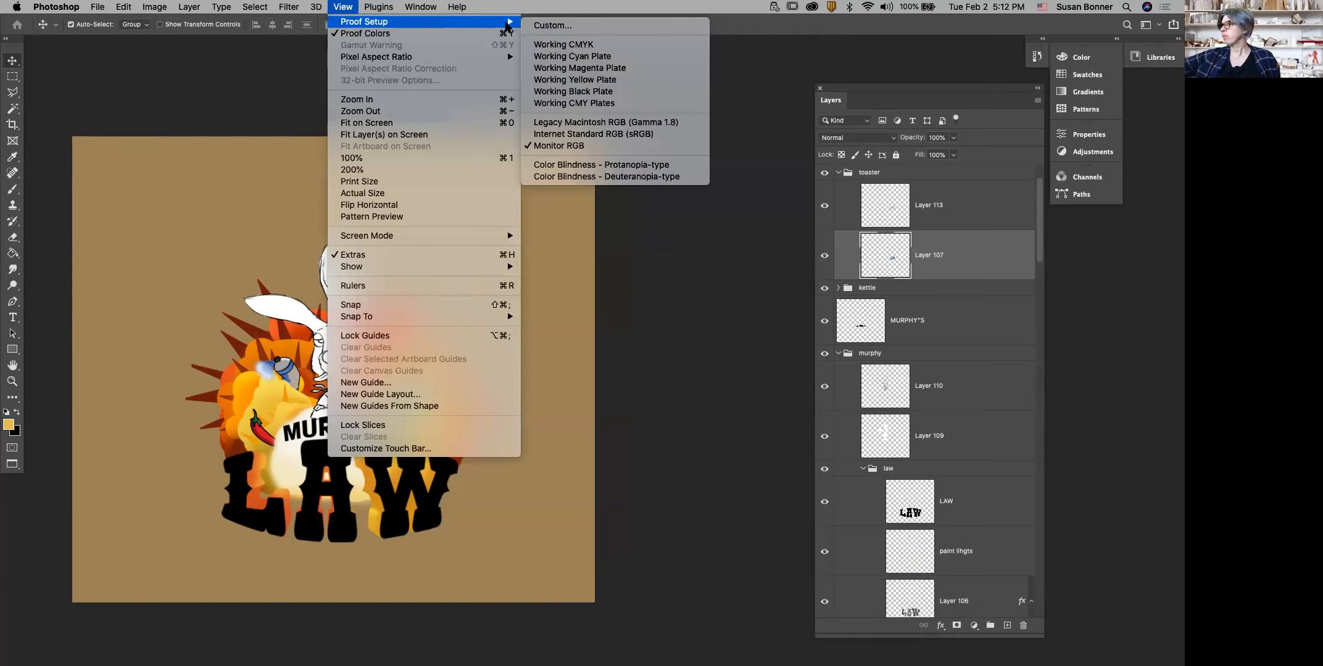
{"action": "left_click", "coordinate": [623, 177]}
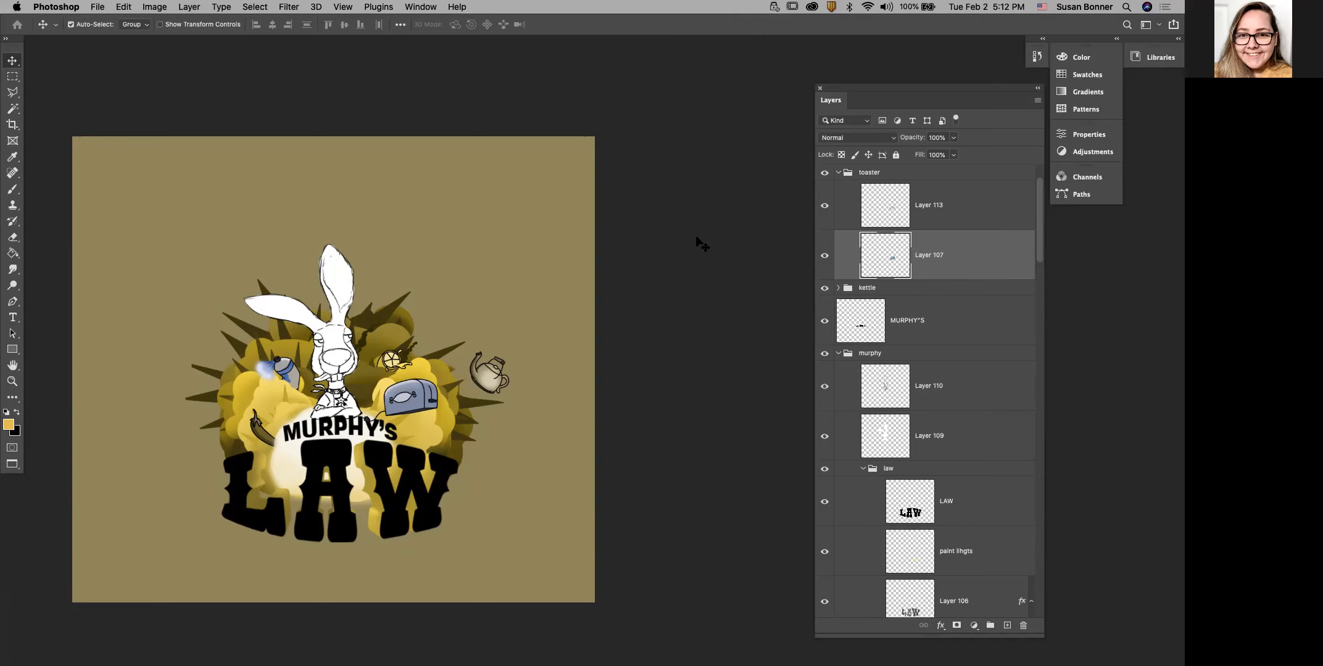
{"action": "key", "text": "z"}
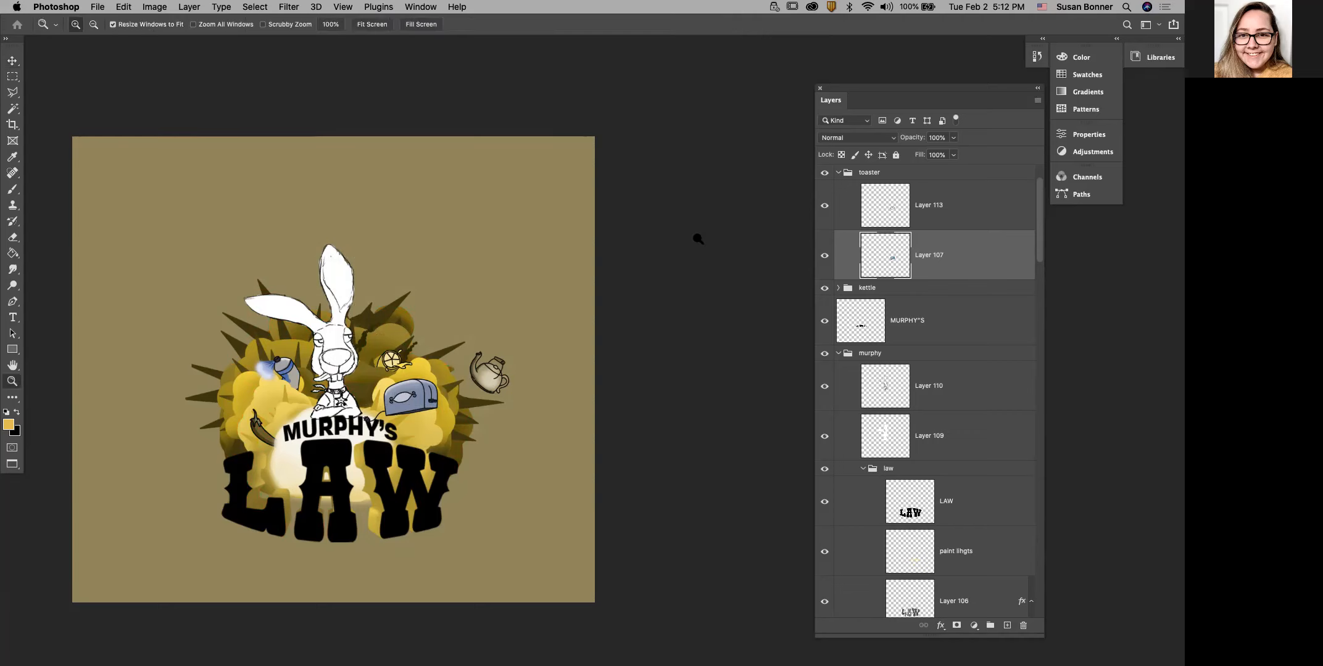
{"action": "left_click", "coordinate": [374, 420]}
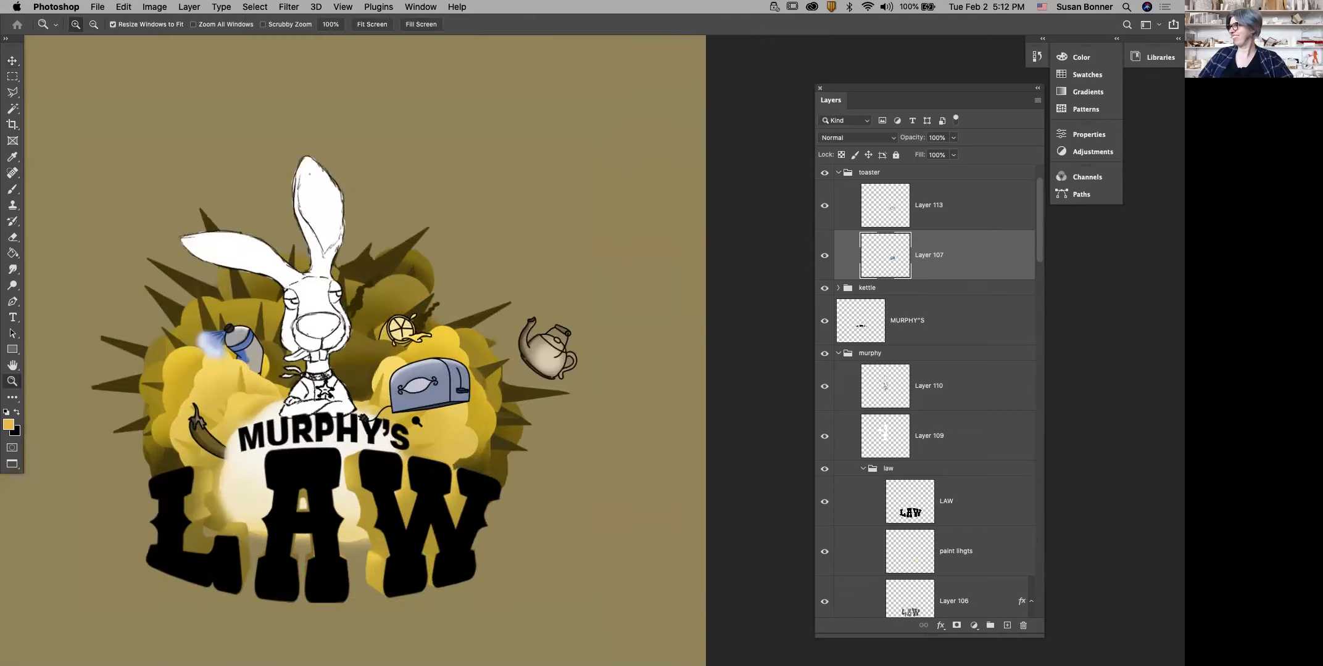
{"action": "scroll", "coordinate": [494, 525], "scroll_direction": "left", "scroll_amount": 3}
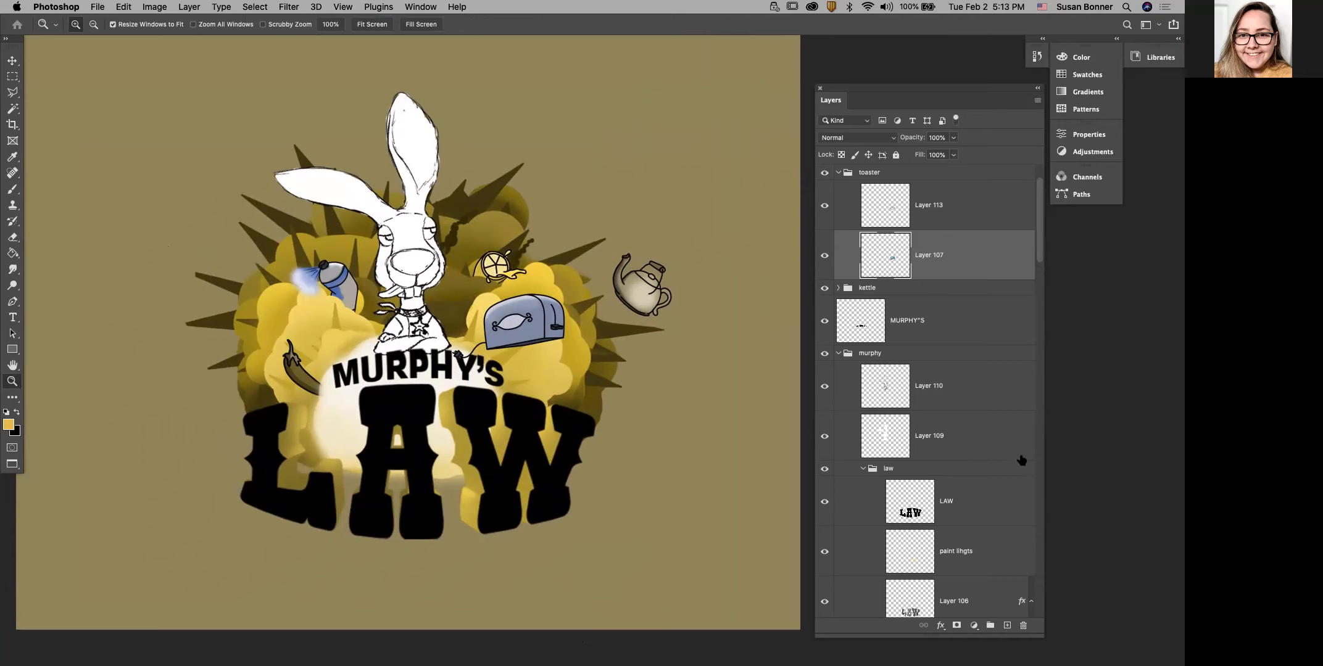
Step: Identify Layer 109 as the rabbit's white fill by toggling its visibility, and duplicate the layer
{"action": "left_click", "coordinate": [994, 441]}
{"action": "left_click", "coordinate": [825, 438]}
{"action": "left_click", "coordinate": [825, 439]}
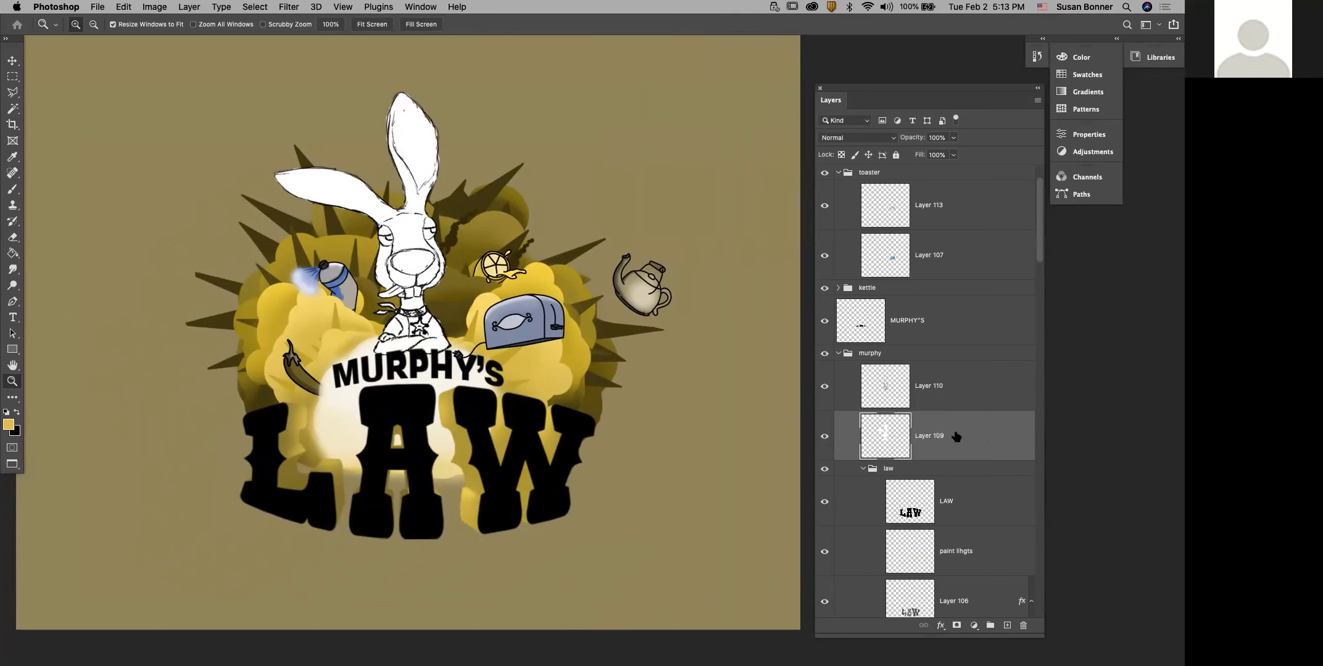
{"action": "left_click_drag", "start_coordinate": [956, 435], "coordinate": [954, 406]}
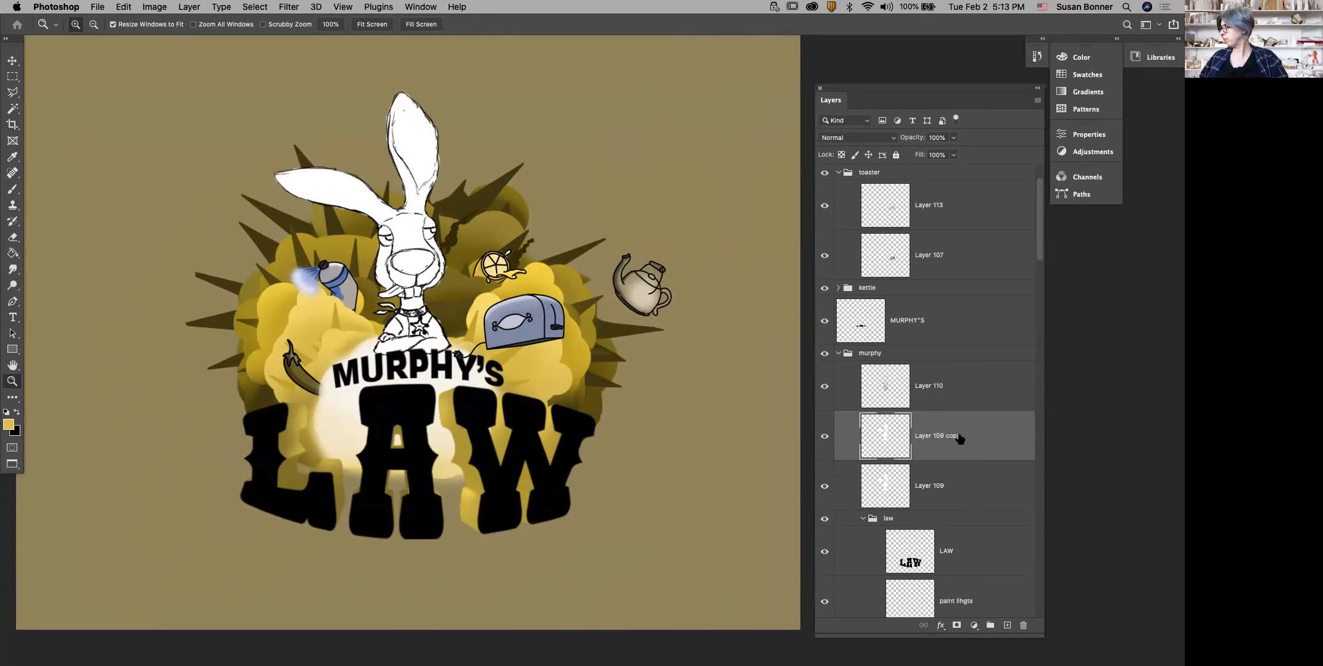
Step: Colorize the duplicated rabbit fill blue using Hue/Saturation with hue 234, saturation 60 and lightness -35
{"action": "key", "text": "super+u"}
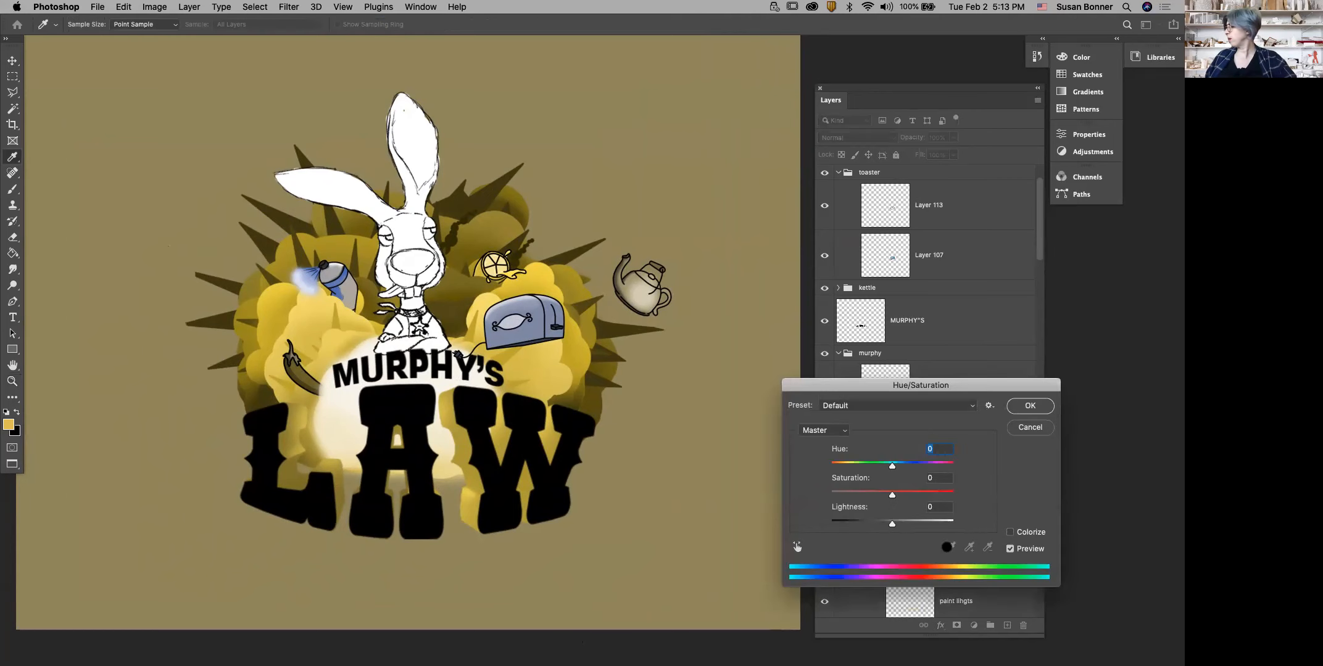
{"action": "left_click", "coordinate": [1010, 532]}
{"action": "left_click_drag", "start_coordinate": [892, 524], "coordinate": [904, 495]}
{"action": "left_click_drag", "start_coordinate": [848, 464], "coordinate": [921, 467]}
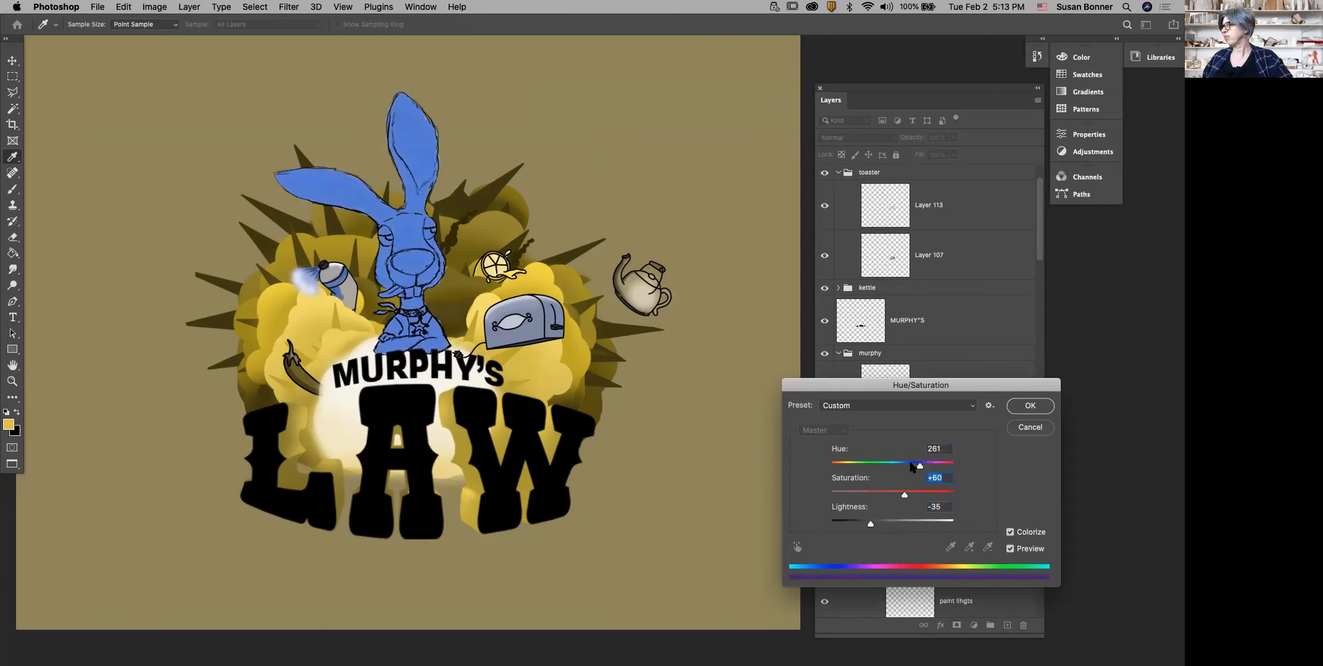
{"action": "left_click", "coordinate": [911, 467]}
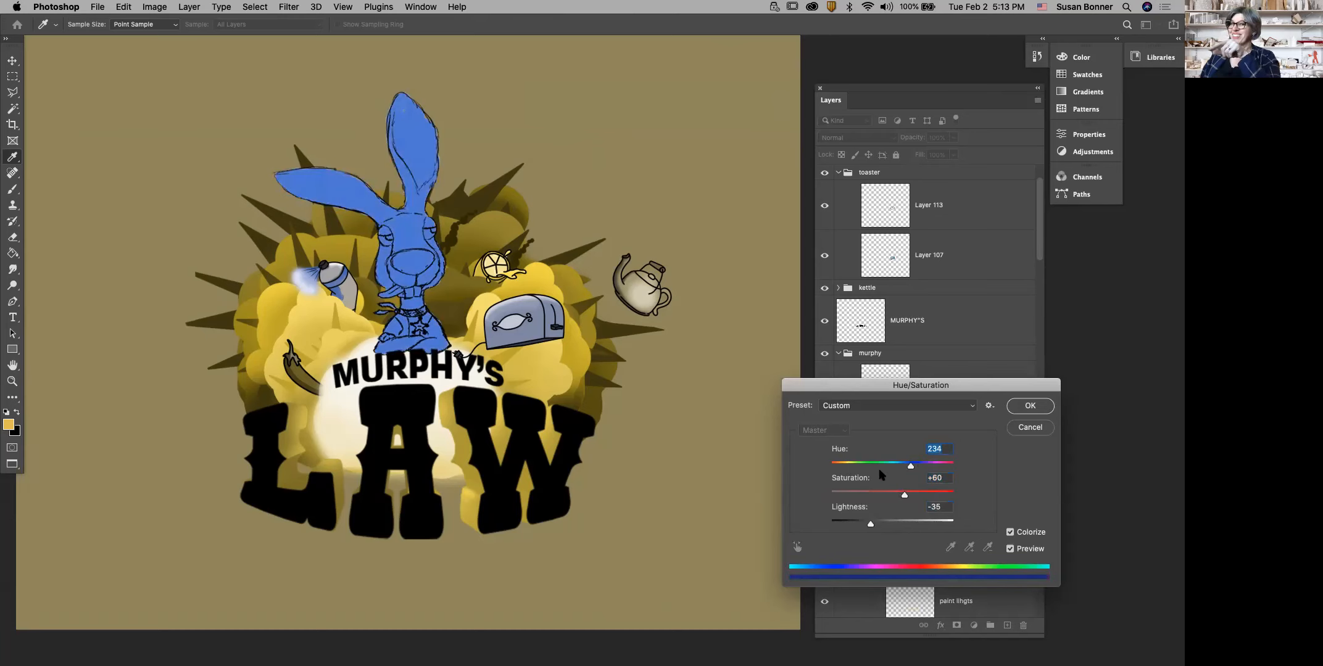
{"action": "left_click", "coordinate": [343, 7]}
{"action": "left_click", "coordinate": [349, 8]}
{"action": "left_click", "coordinate": [347, 8]}
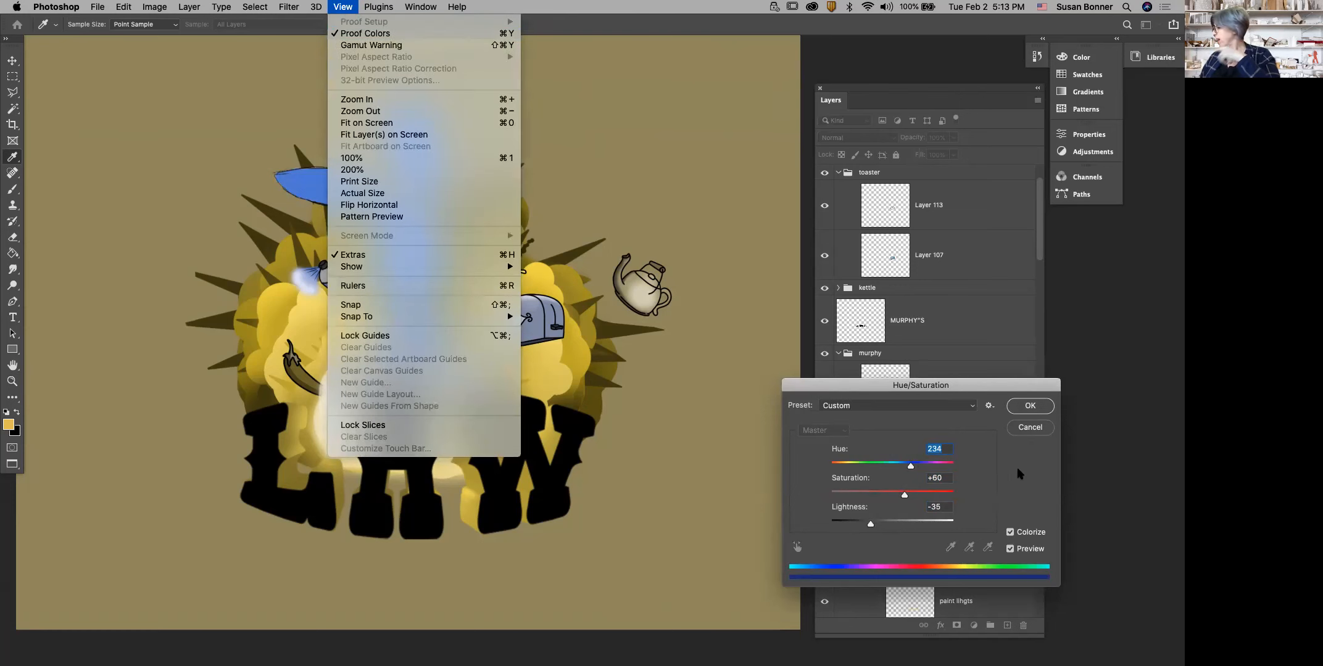
{"action": "left_click", "coordinate": [1029, 405]}
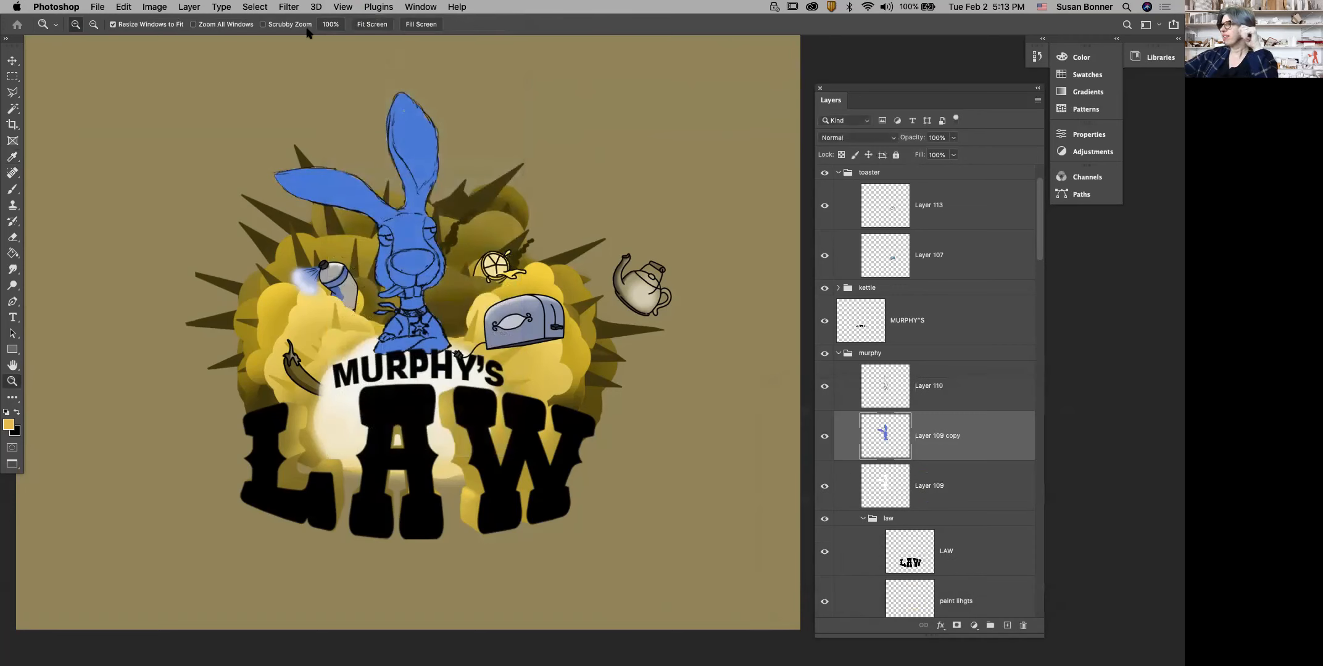
Step: Set the proof setup to Monitor RGB to show the logo in its normal colors
{"action": "left_click", "coordinate": [350, 8]}
{"action": "mouse_move", "coordinate": [374, 24]}
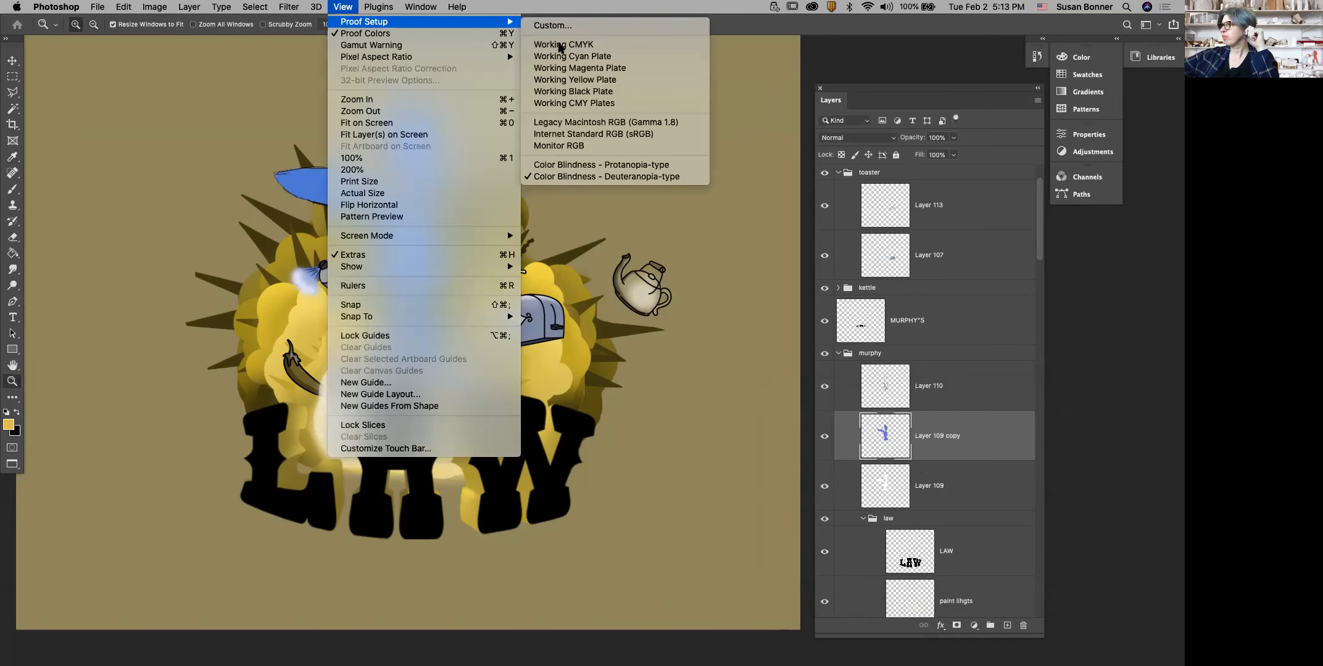
{"action": "left_click", "coordinate": [611, 148]}
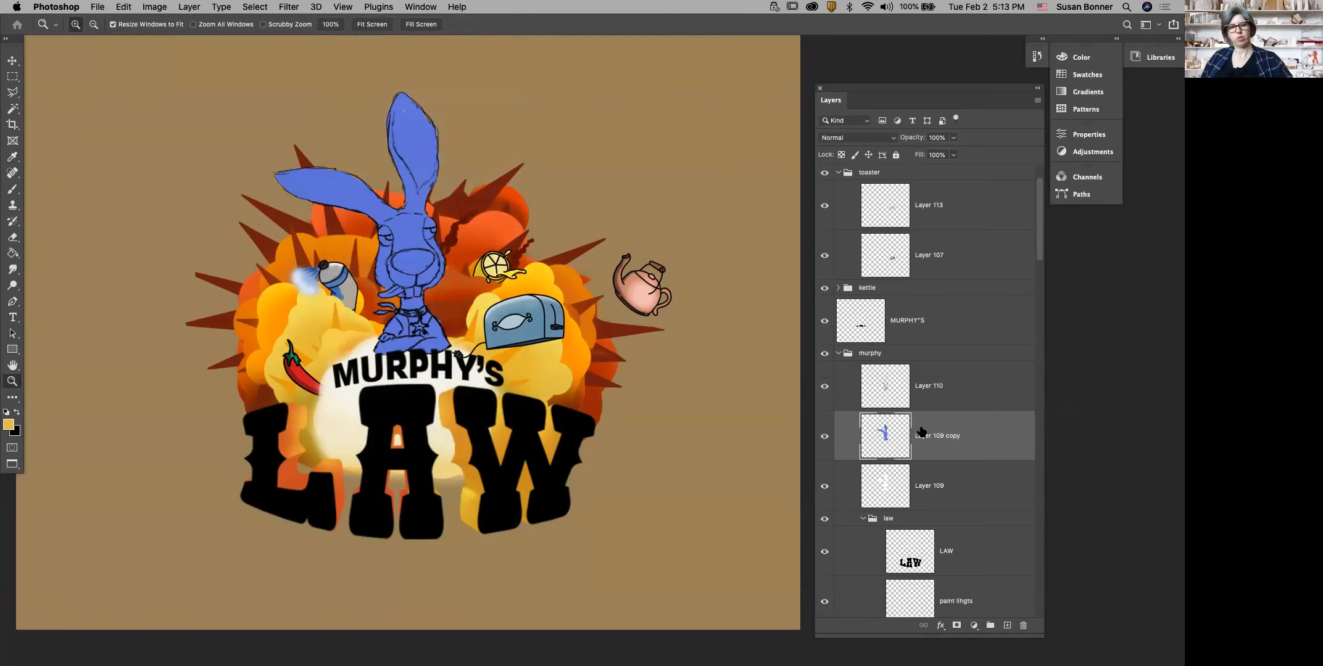
Step: Mute the rabbit's blue fill on Layer 109 copy using Hue/Saturation with saturation -70 and lightness +39
{"action": "key", "text": "super+u"}
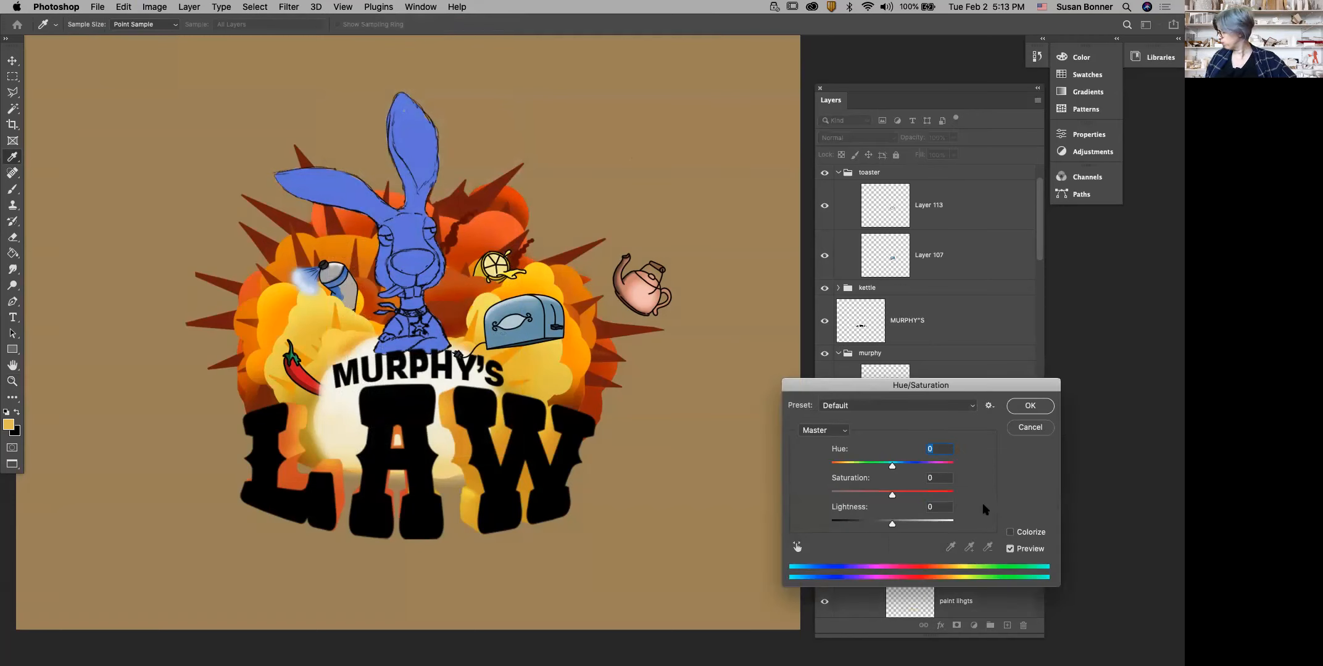
{"action": "left_click_drag", "start_coordinate": [892, 496], "coordinate": [901, 525]}
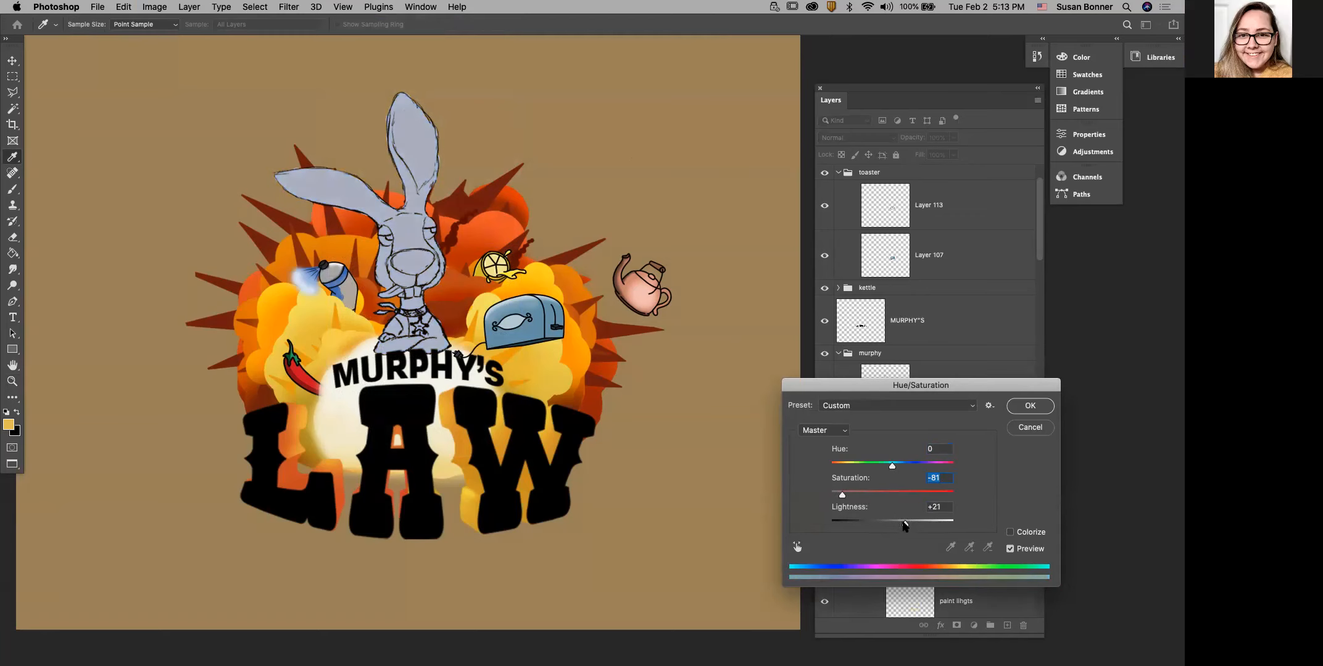
{"action": "left_click", "coordinate": [900, 524]}
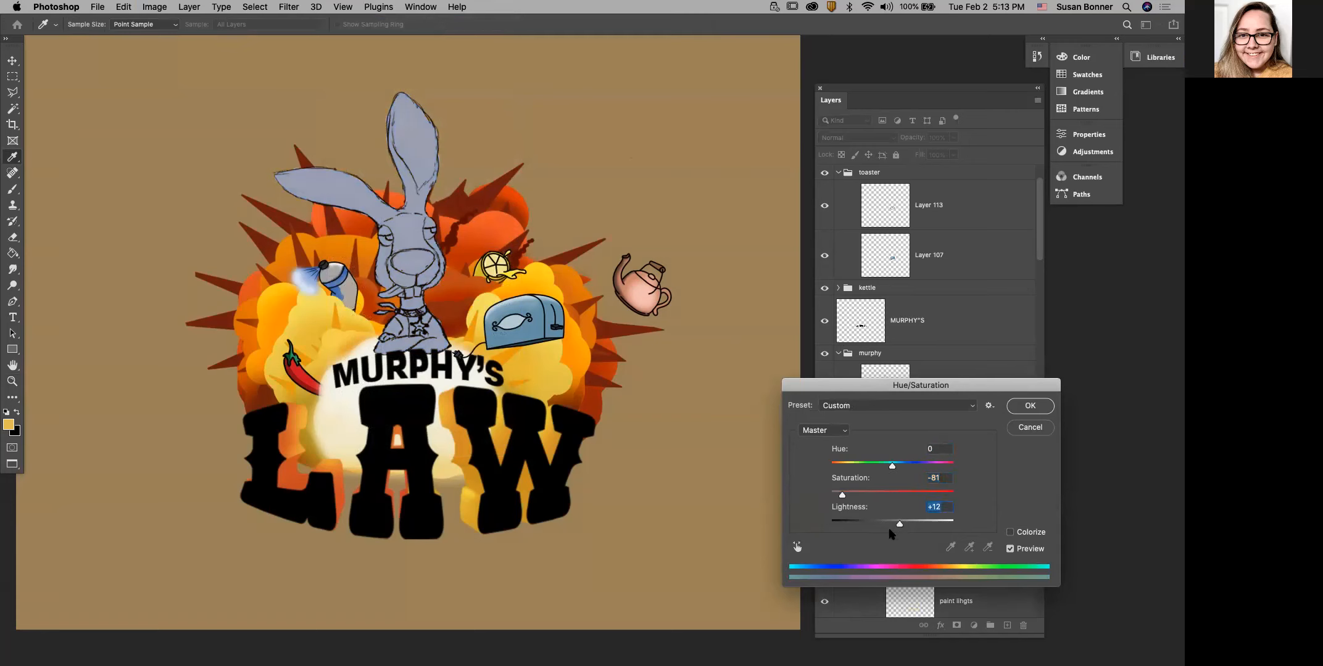
{"action": "left_click_drag", "start_coordinate": [902, 525], "coordinate": [916, 526]}
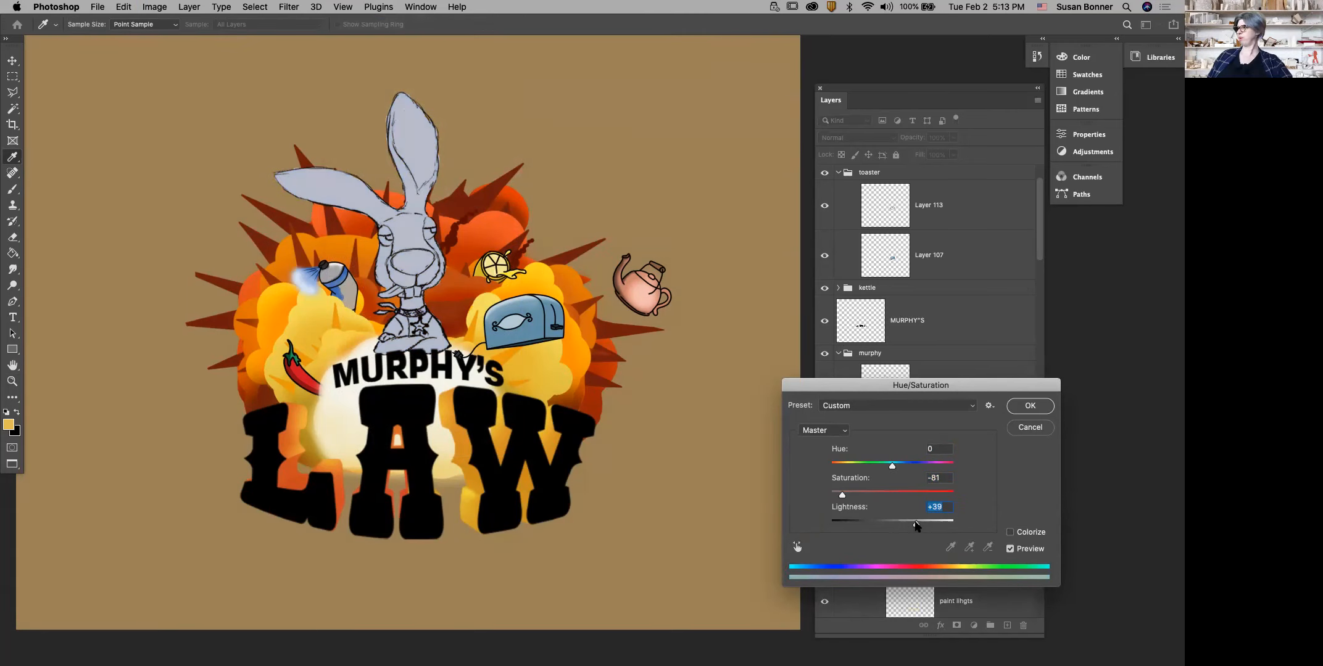
{"action": "left_click_drag", "start_coordinate": [843, 495], "coordinate": [850, 495]}
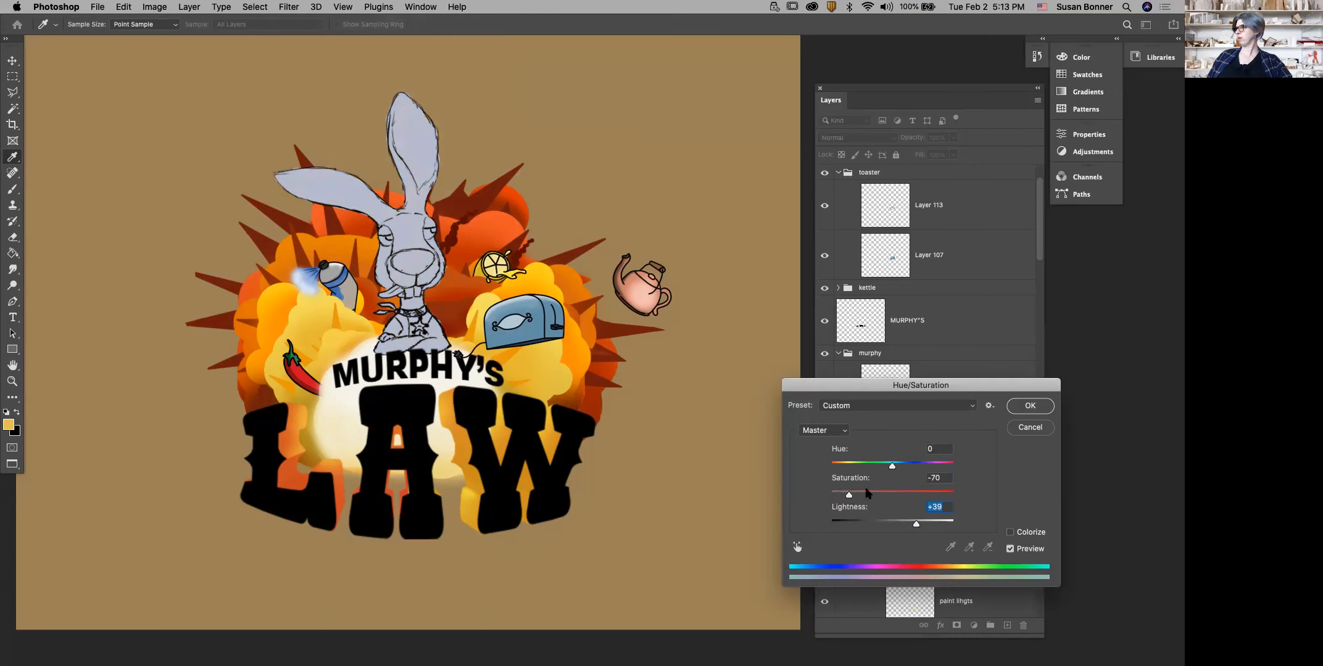
{"action": "left_click", "coordinate": [1029, 407]}
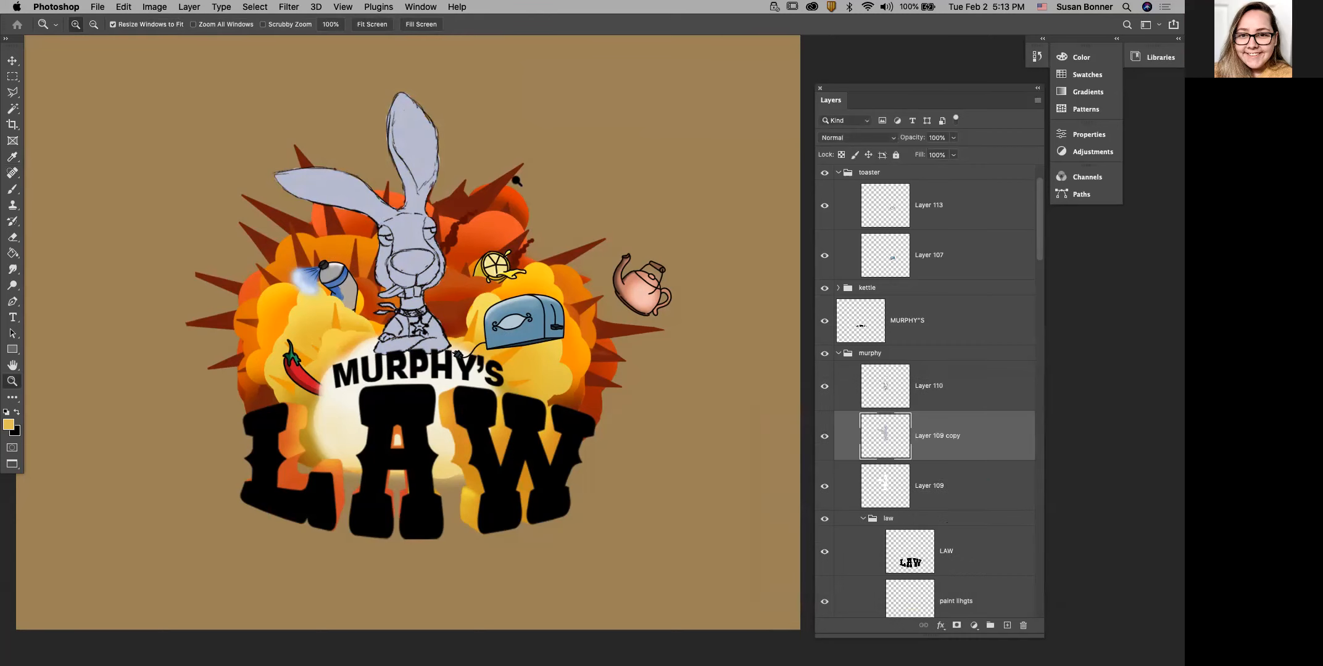
Step: Examine the muted rabbit under the Color Blindness - Deuteranopia-type proof, and return the proof setup to Monitor RGB
{"action": "left_click", "coordinate": [421, 9]}
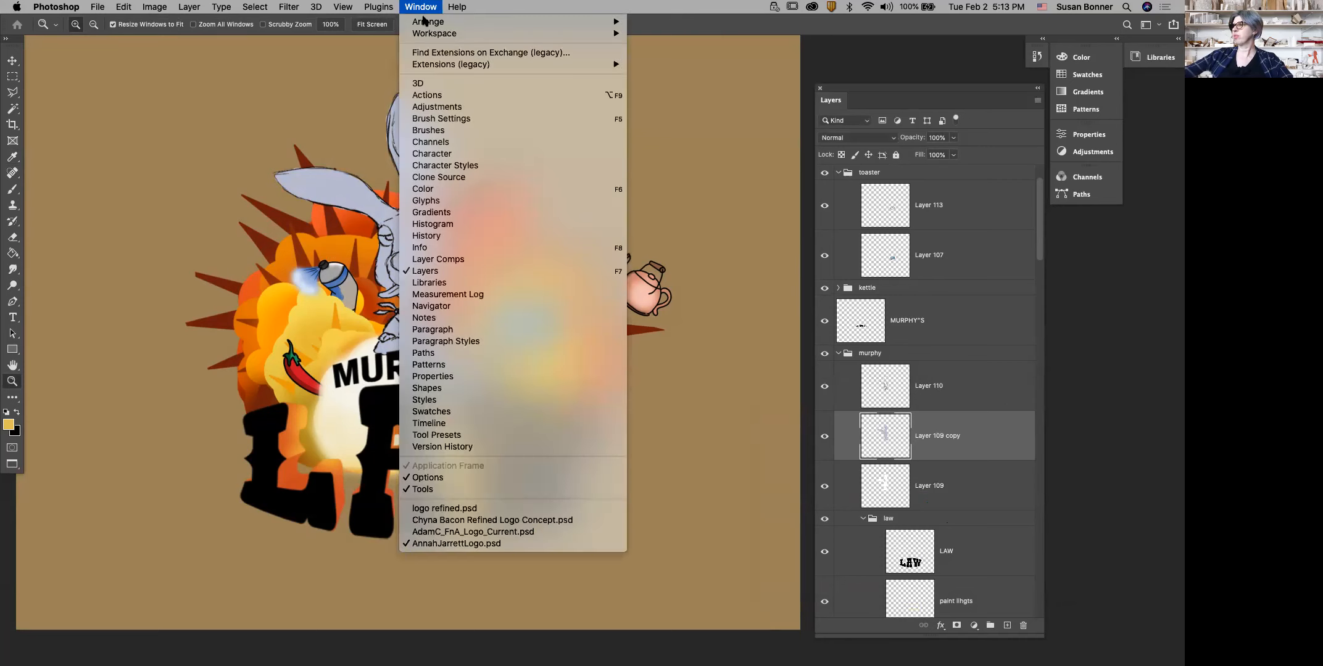
{"action": "mouse_move", "coordinate": [427, 24]}
{"action": "mouse_move", "coordinate": [343, 7]}
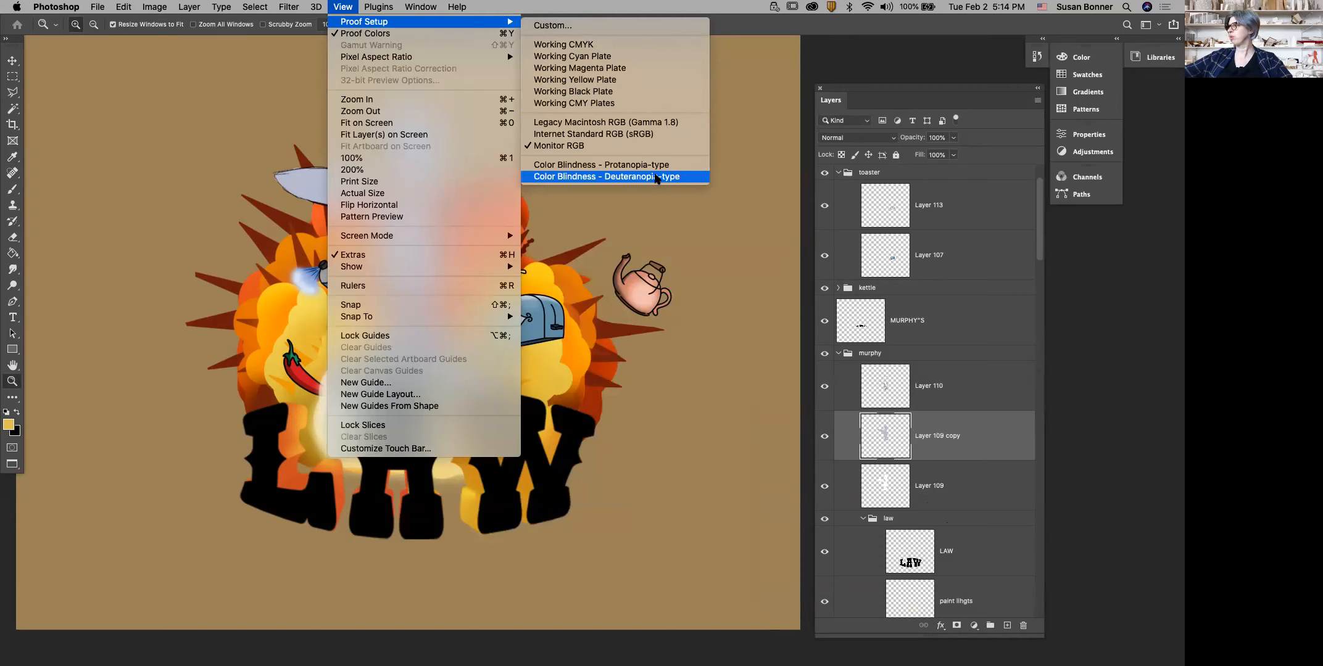
{"action": "left_click", "coordinate": [653, 177]}
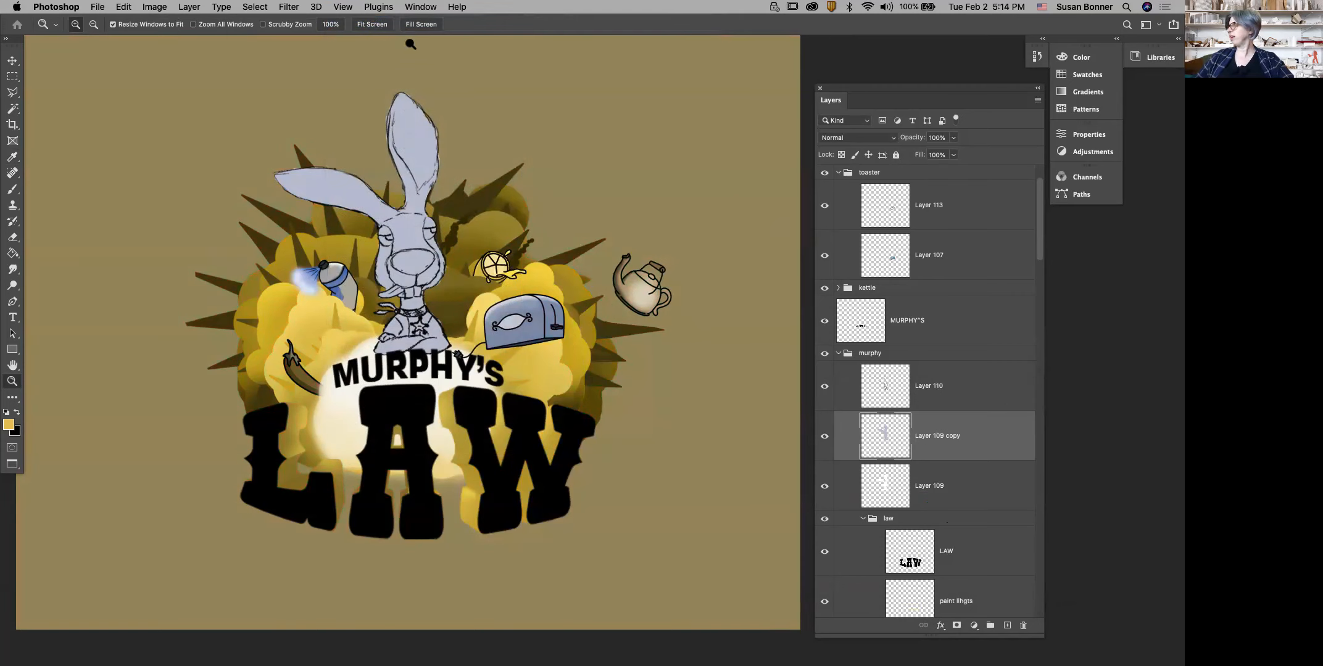
{"action": "left_click", "coordinate": [344, 7]}
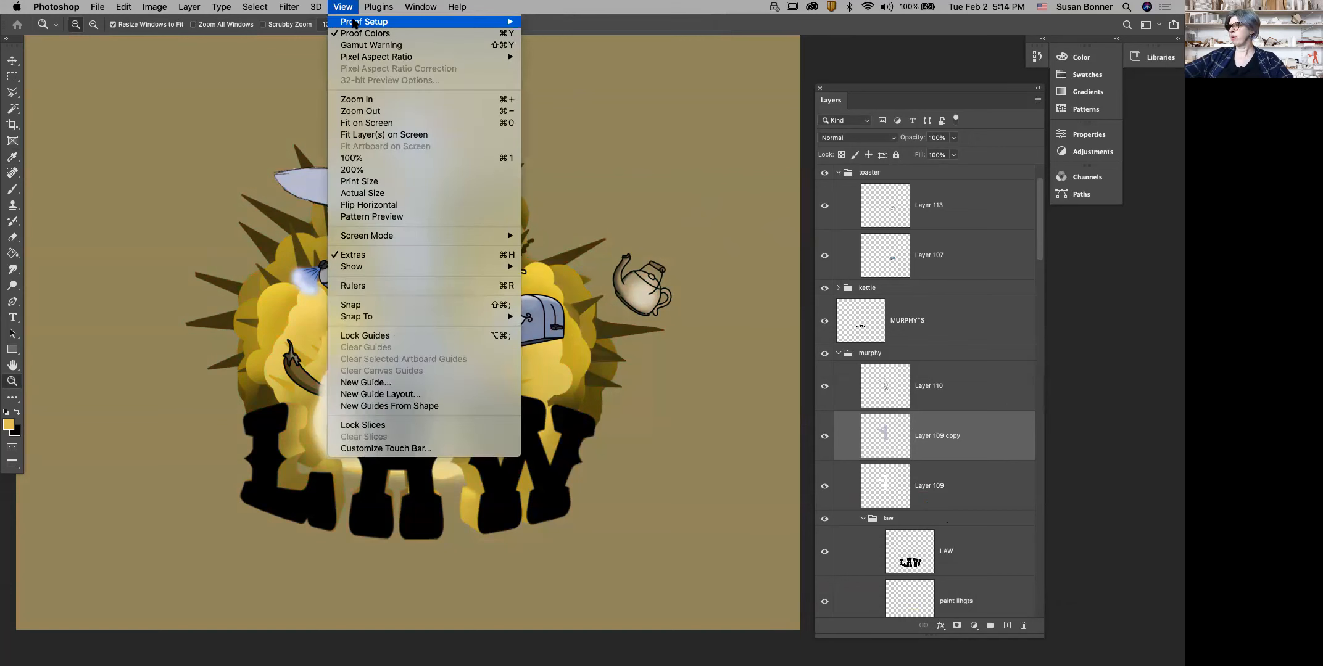
{"action": "mouse_move", "coordinate": [363, 26]}
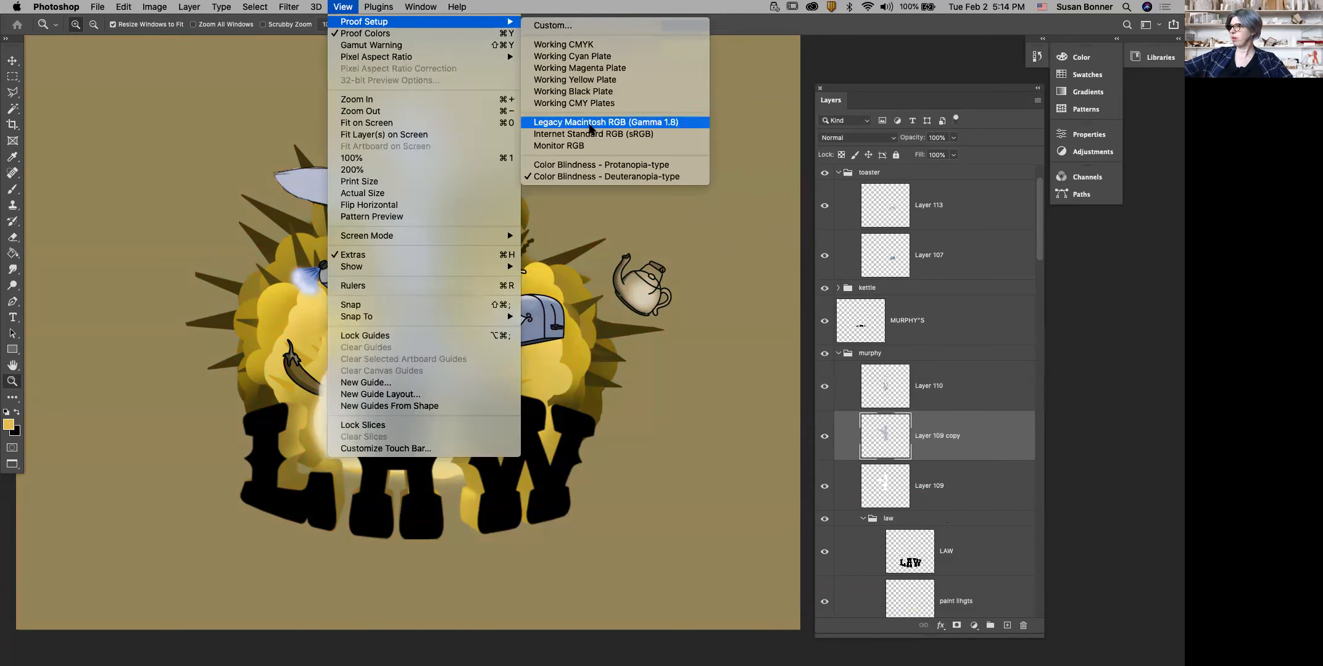
{"action": "left_click", "coordinate": [604, 148]}
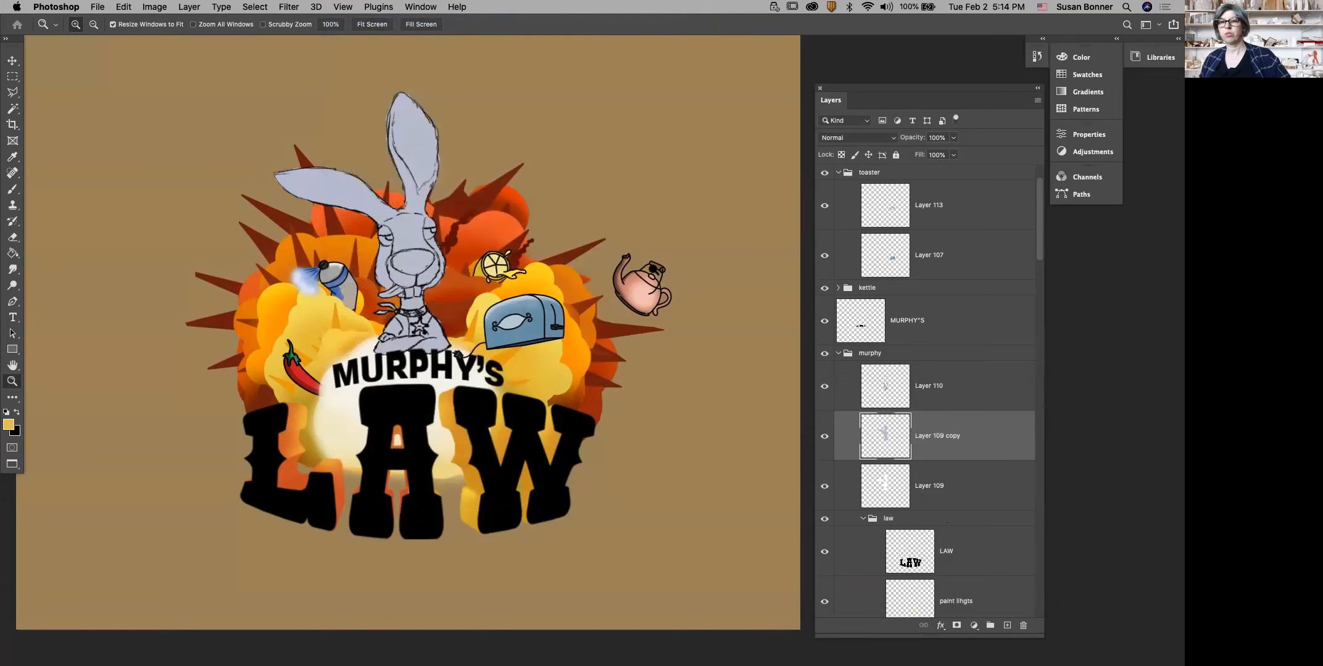